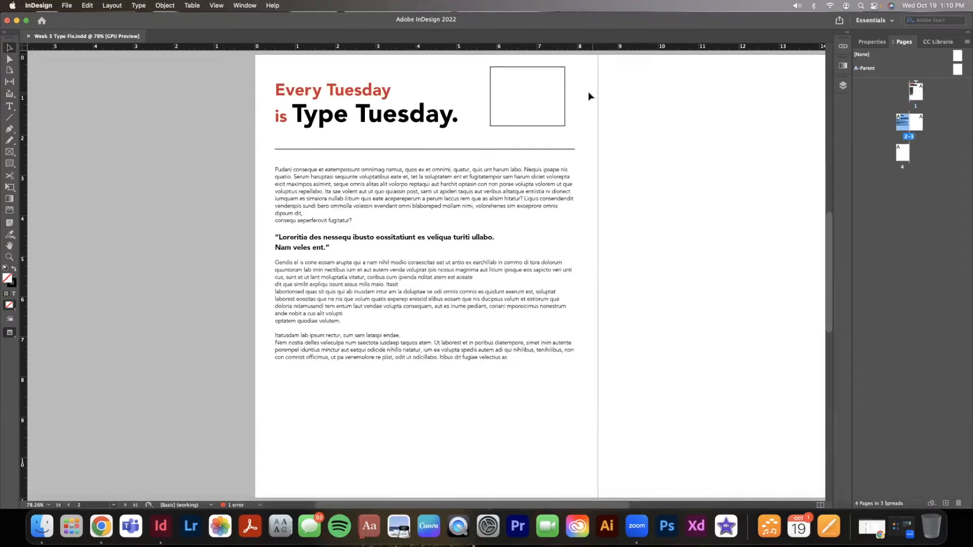
- Delete the empty rectangle beside the "Every Tuesday is Type Tuesday." heading
{"action": "left_click", "coordinate": [564, 93]}
{"action": "key", "text": "Delete"}
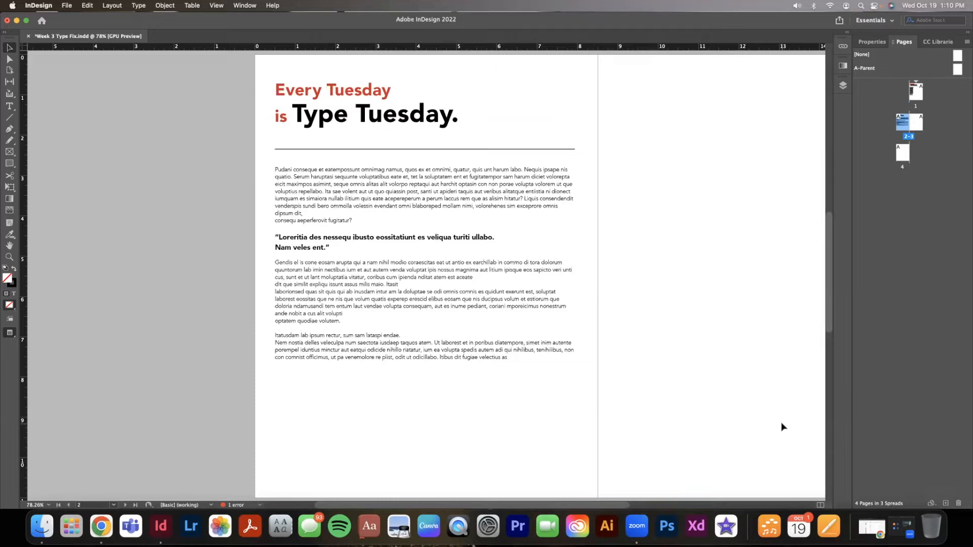
{"action": "key", "text": "super+space"}
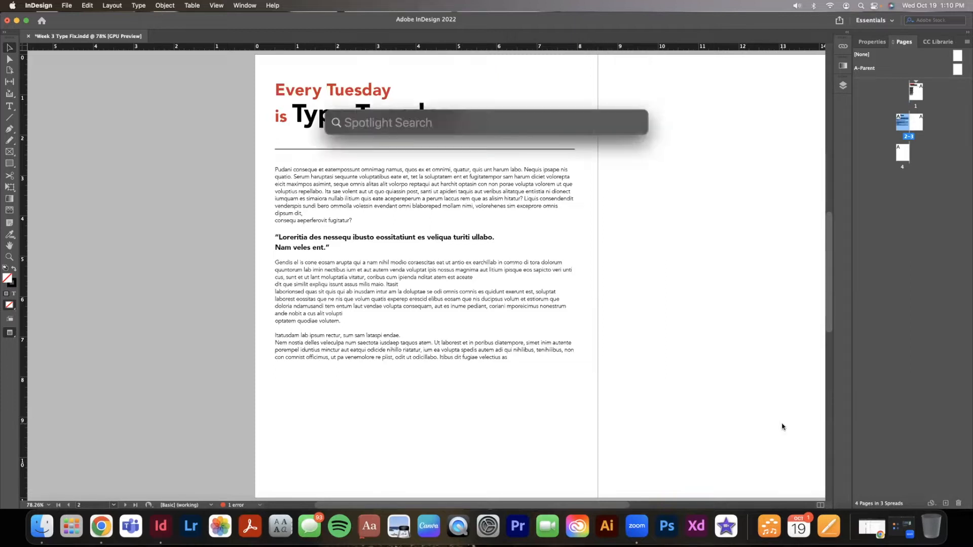
{"action": "key", "text": "Escape"}
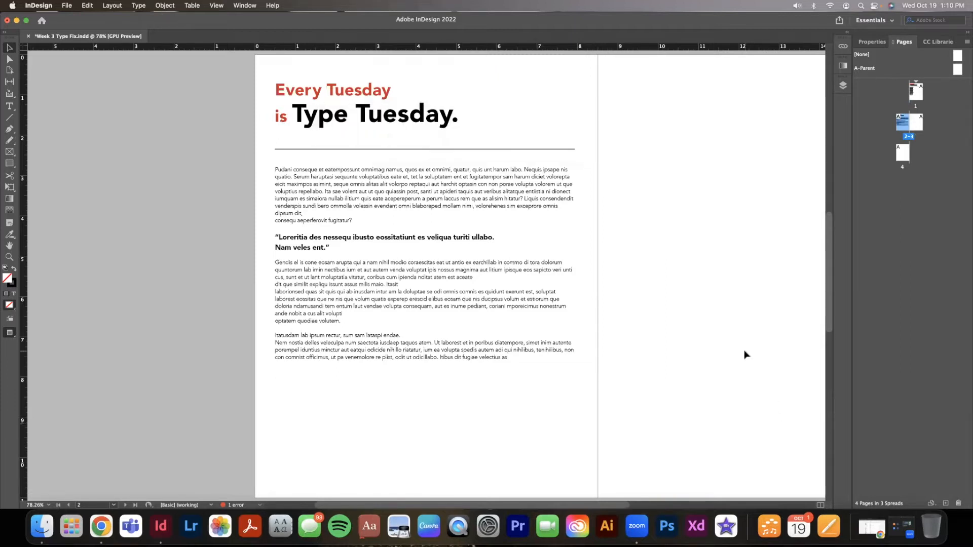
- Start a new document and look through the Recent, Saved, Web and Mobile presets, ending on the Print presets
{"action": "key", "text": "super+n"}
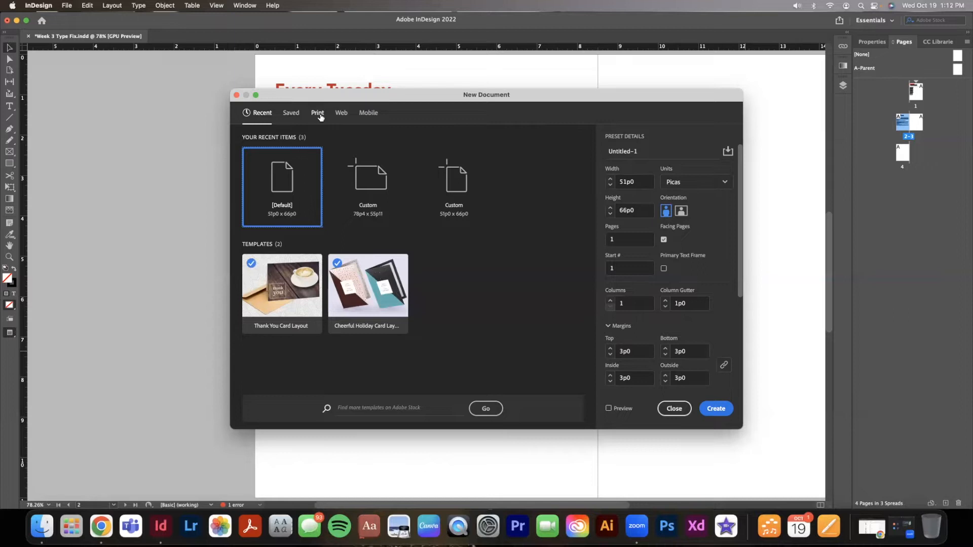
{"action": "left_click", "coordinate": [291, 114]}
{"action": "left_click", "coordinate": [261, 118]}
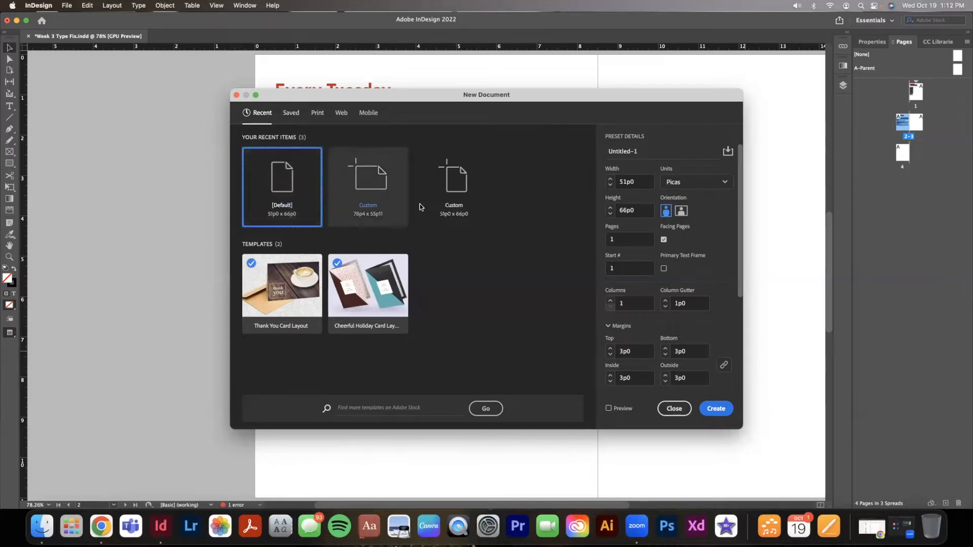
{"action": "left_click", "coordinate": [290, 114]}
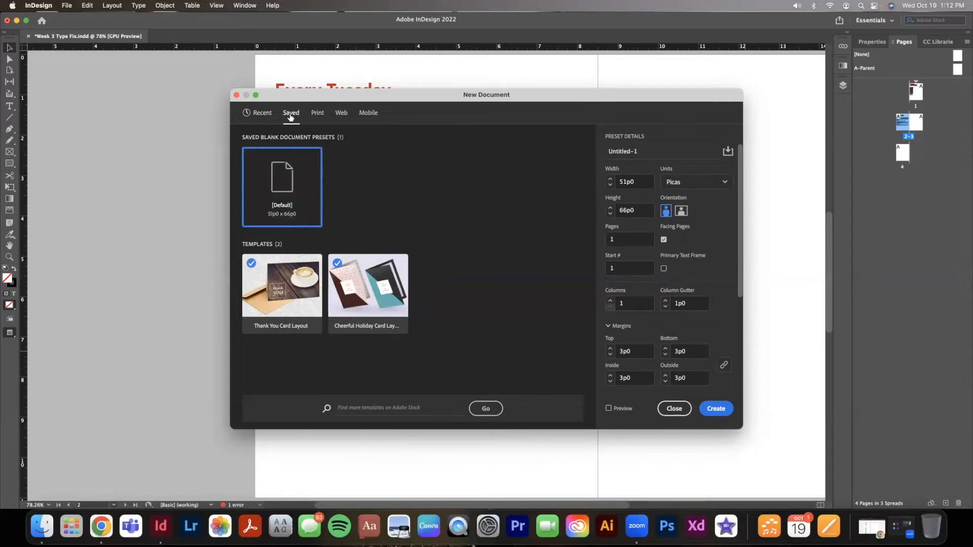
{"action": "left_click", "coordinate": [319, 116]}
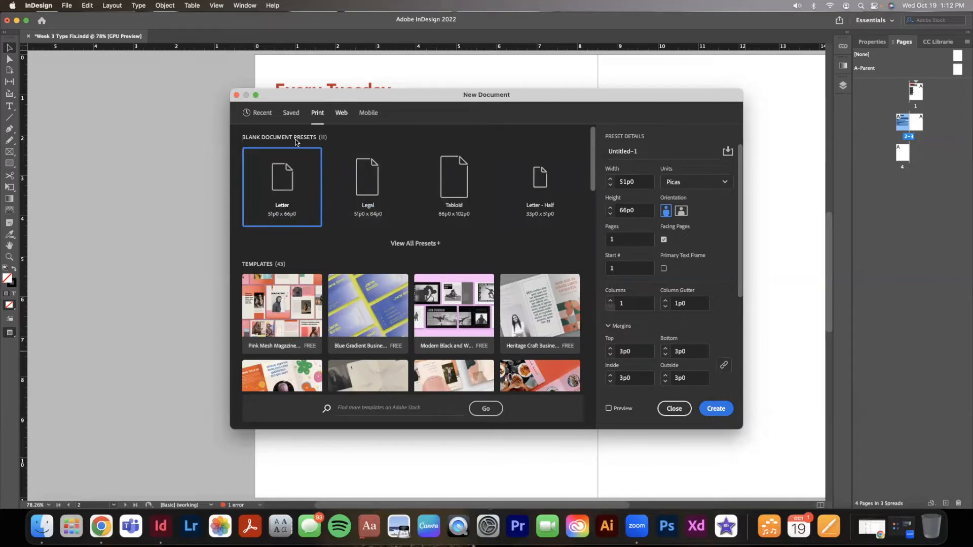
{"action": "left_click", "coordinate": [341, 113]}
{"action": "left_click", "coordinate": [368, 113]}
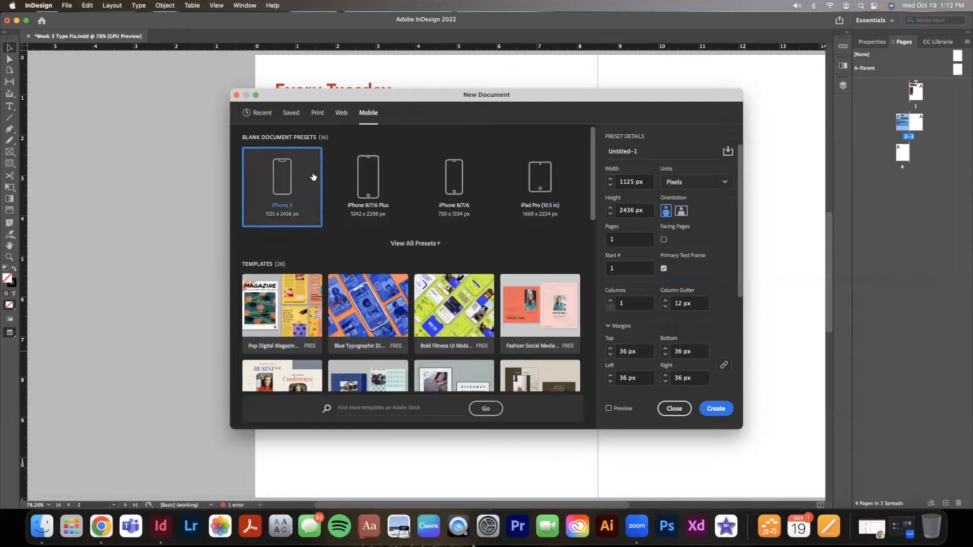
{"action": "left_click", "coordinate": [313, 120]}
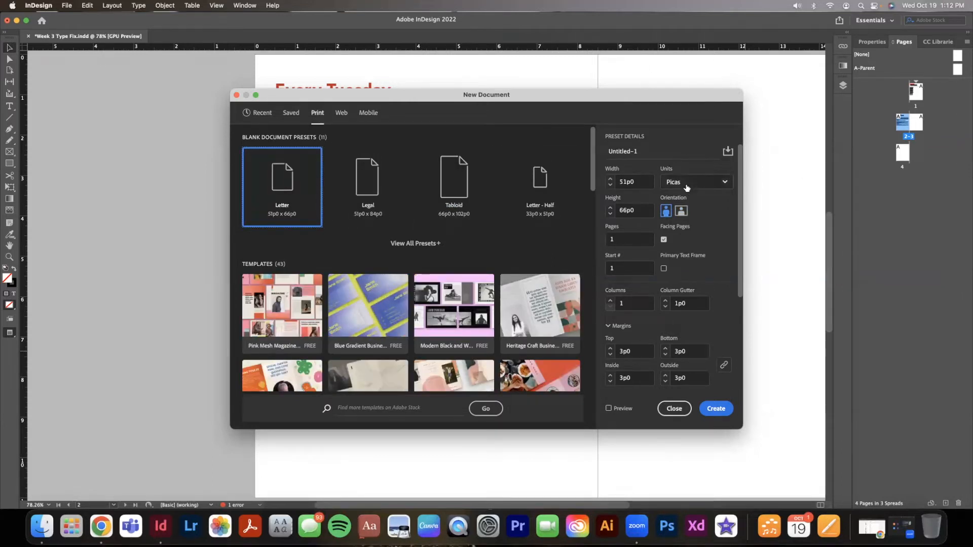
- Set the new Letter document's measurement units to inches and examine its width value
{"action": "left_click", "coordinate": [727, 181]}
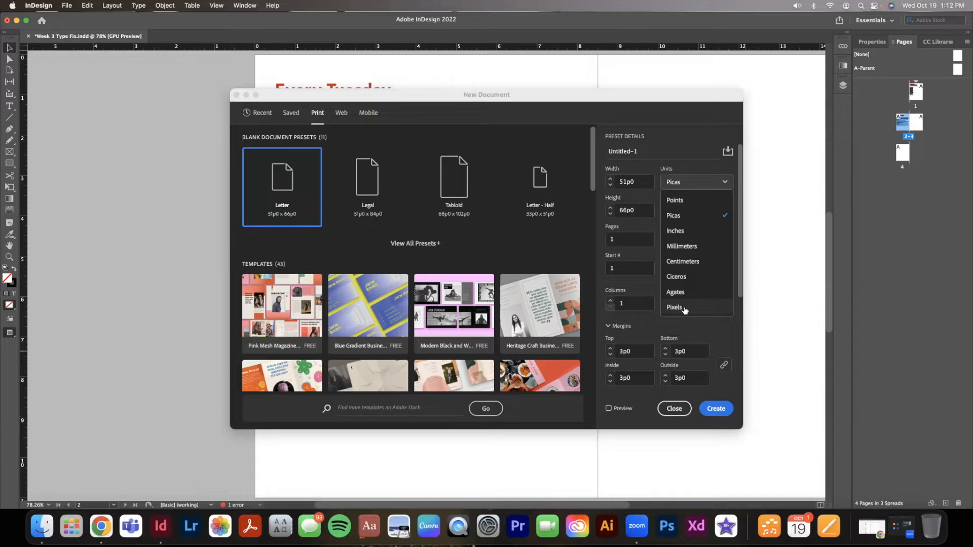
{"action": "left_click", "coordinate": [694, 231]}
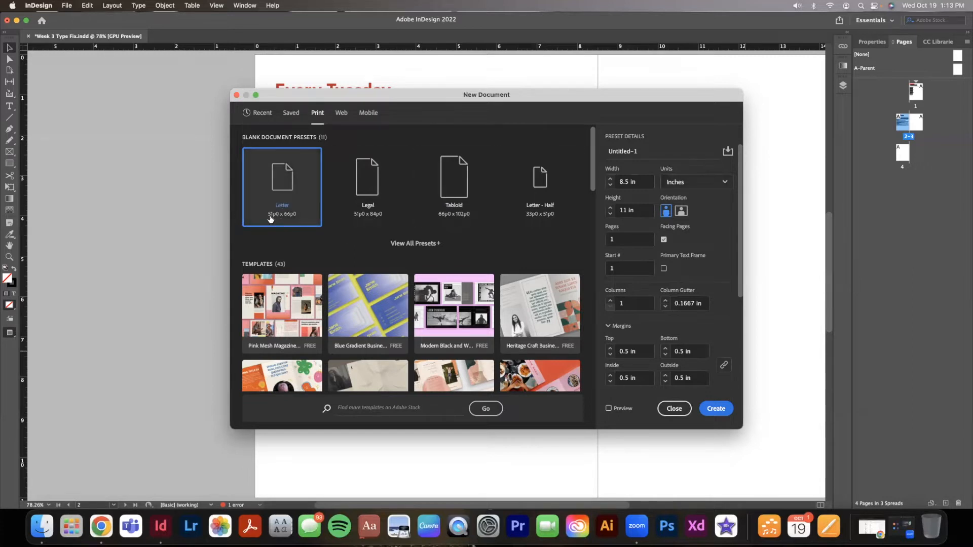
{"action": "left_click", "coordinate": [639, 182]}
{"action": "left_click", "coordinate": [635, 182]}
{"action": "left_click_drag", "start_coordinate": [637, 181], "coordinate": [616, 180]}
{"action": "left_click", "coordinate": [611, 183]}
- Switch the new document's units to pixels to compare the page size, and return them to inches
{"action": "left_click", "coordinate": [726, 182]}
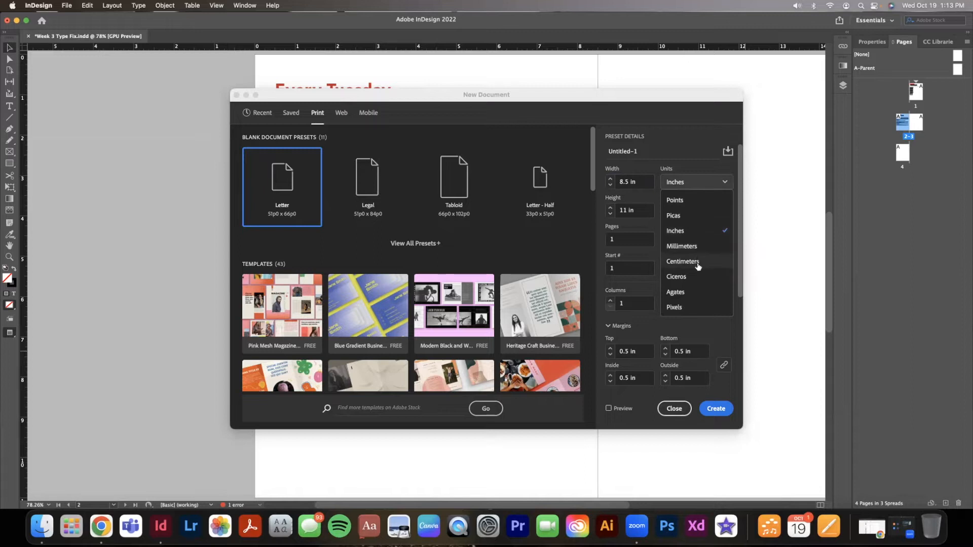
{"action": "left_click", "coordinate": [701, 307]}
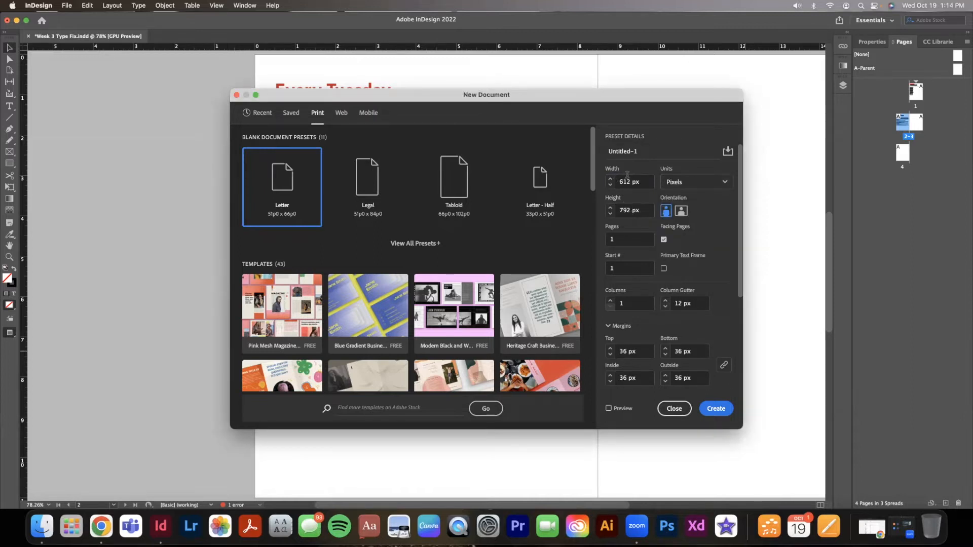
{"action": "left_click", "coordinate": [714, 181]}
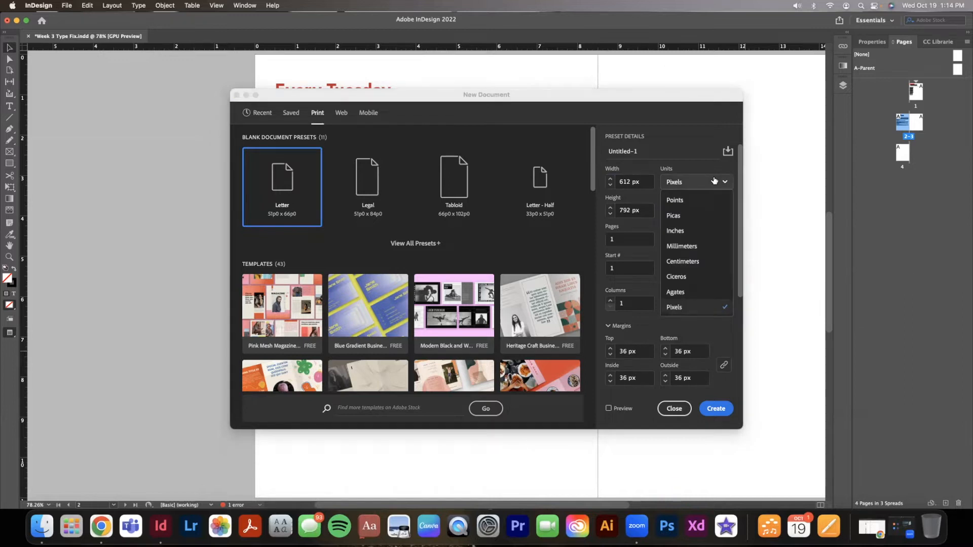
{"action": "left_click", "coordinate": [681, 234]}
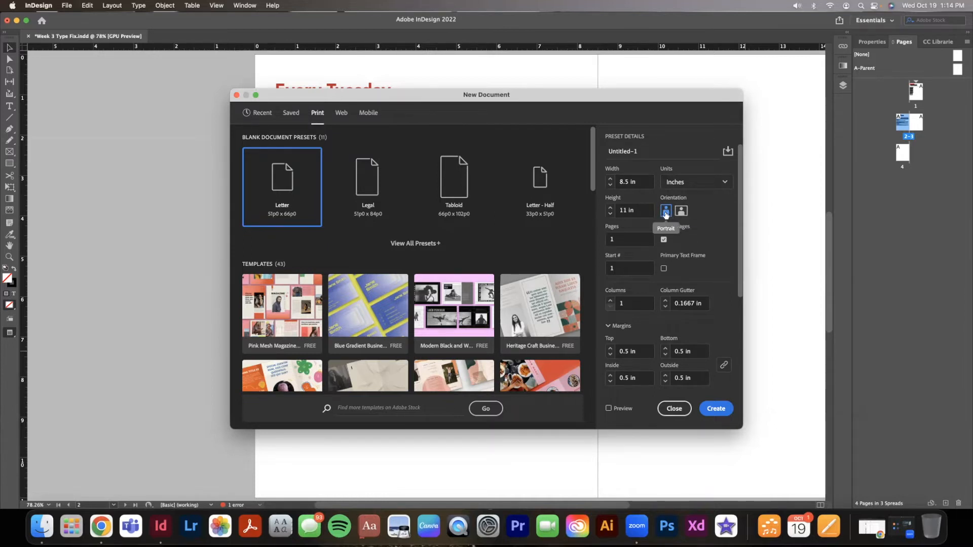
- Try landscape orientation for the new document, restore portrait, and select the number of pages for editing
{"action": "left_click", "coordinate": [681, 211]}
{"action": "left_click", "coordinate": [665, 211]}
{"action": "double_click", "coordinate": [618, 241]}
{"action": "left_click", "coordinate": [619, 241]}
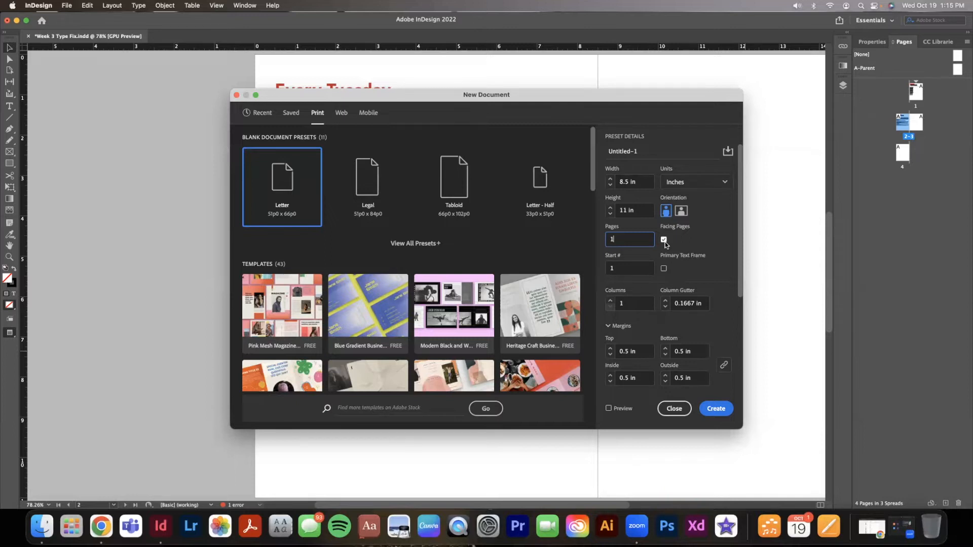
- Set the new document's bleed to 0.25 in on all sides, and close the setup without creating the document
{"action": "scroll", "coordinate": [704, 334], "scroll_direction": "down", "scroll_amount": 4}
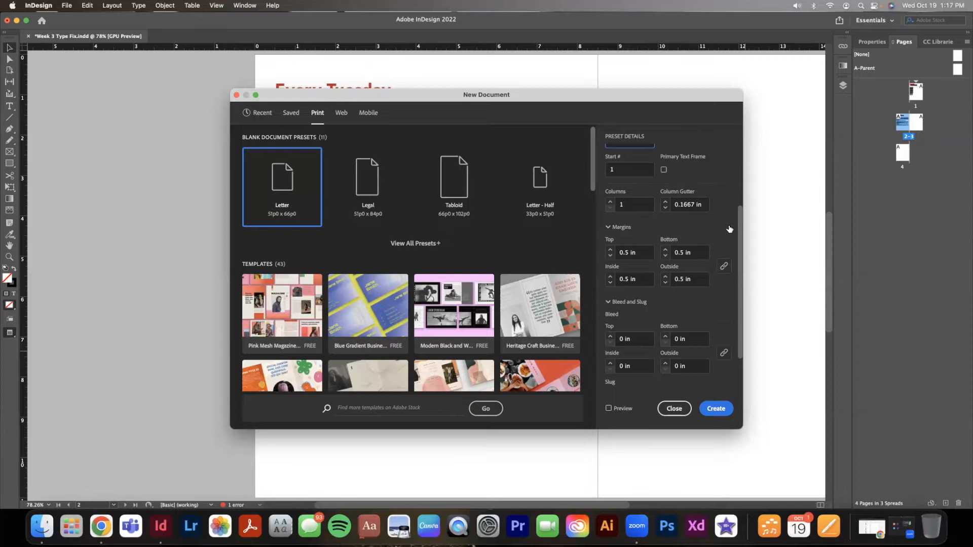
{"action": "scroll", "coordinate": [729, 229], "scroll_direction": "down", "scroll_amount": 3}
{"action": "left_click_drag", "start_coordinate": [642, 290], "coordinate": [597, 287]}
{"action": "left_click", "coordinate": [614, 289]}
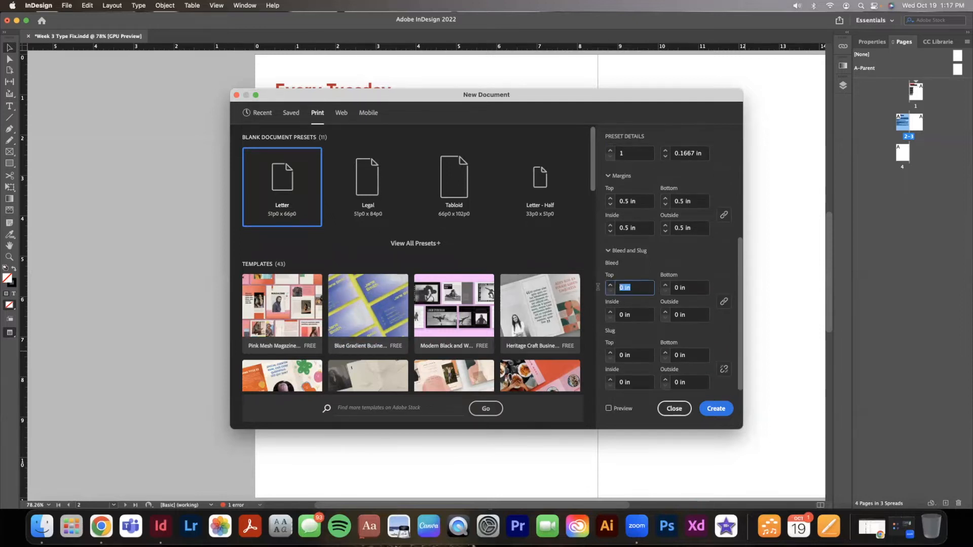
{"action": "type", "text": ".25"}
{"action": "left_click", "coordinate": [624, 263]}
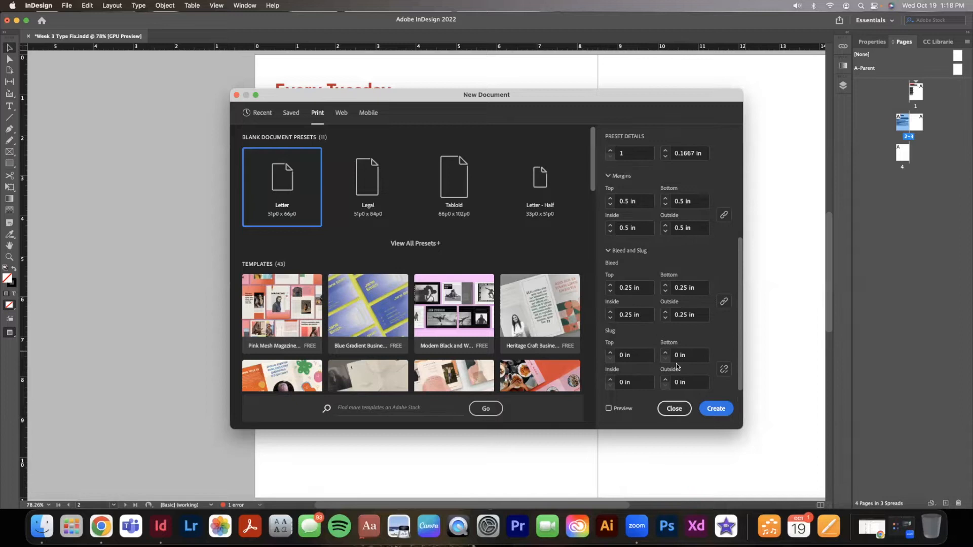
{"action": "scroll", "coordinate": [647, 343], "scroll_direction": "up", "scroll_amount": 5}
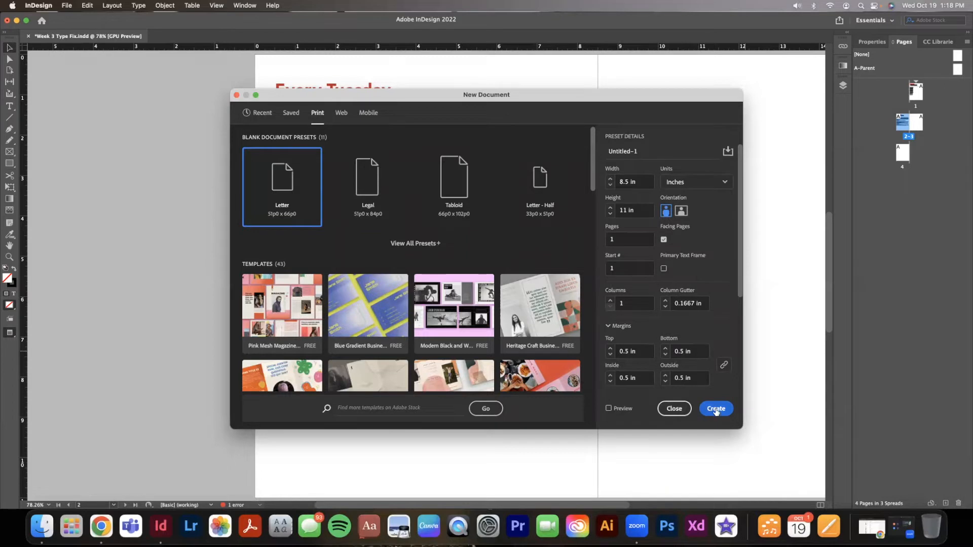
{"action": "left_click", "coordinate": [675, 409]}
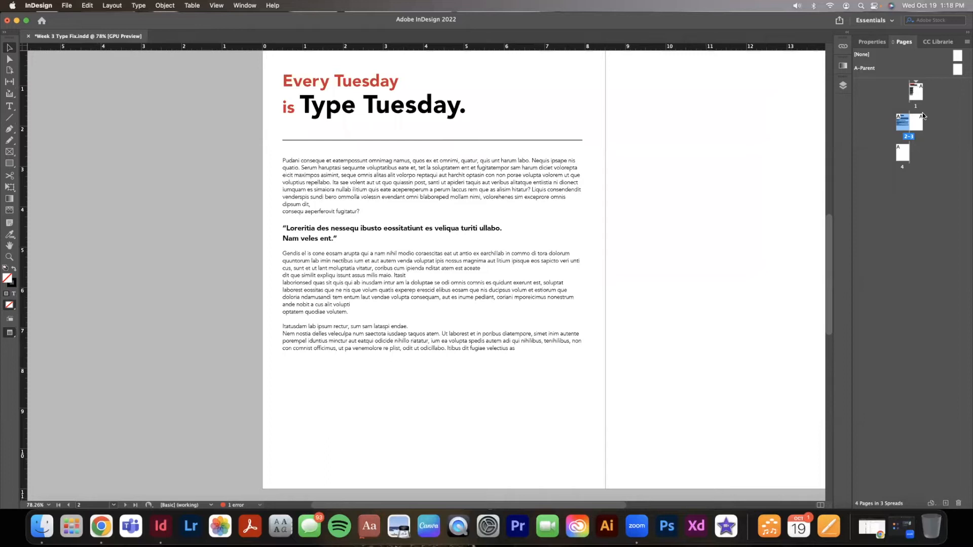
- View the blank page 4 of the document and return to the page 2-3 spread
{"action": "double_click", "coordinate": [904, 152]}
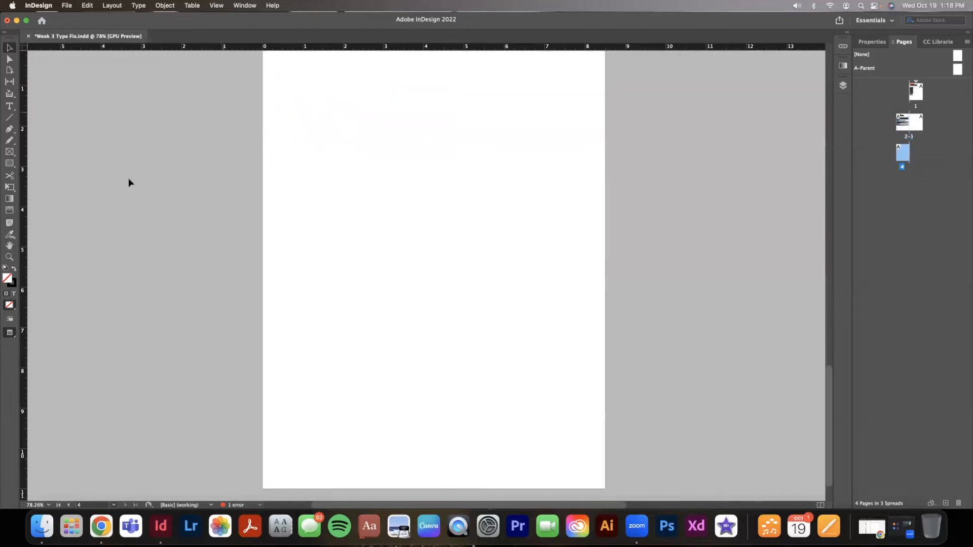
{"action": "scroll", "coordinate": [230, 182], "scroll_direction": "up", "scroll_amount": 1}
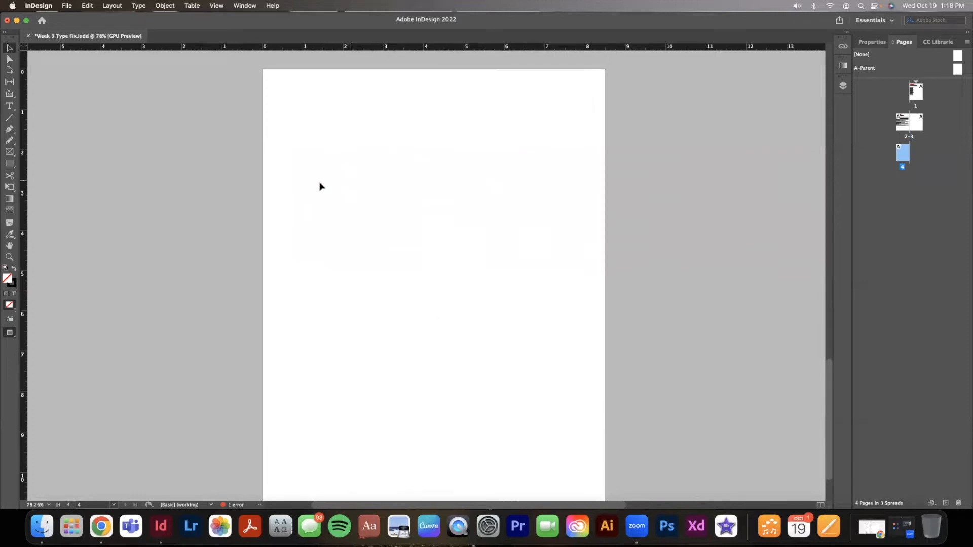
{"action": "scroll", "coordinate": [428, 306], "scroll_direction": "down", "scroll_amount": 1}
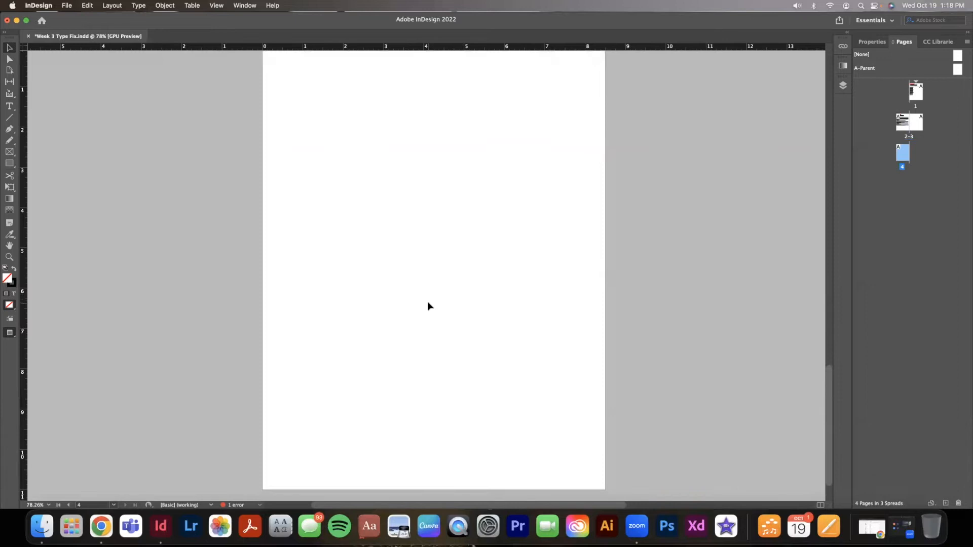
{"action": "scroll", "coordinate": [428, 306], "scroll_direction": "up", "scroll_amount": 2}
{"action": "scroll", "coordinate": [428, 306], "scroll_direction": "down", "scroll_amount": 2}
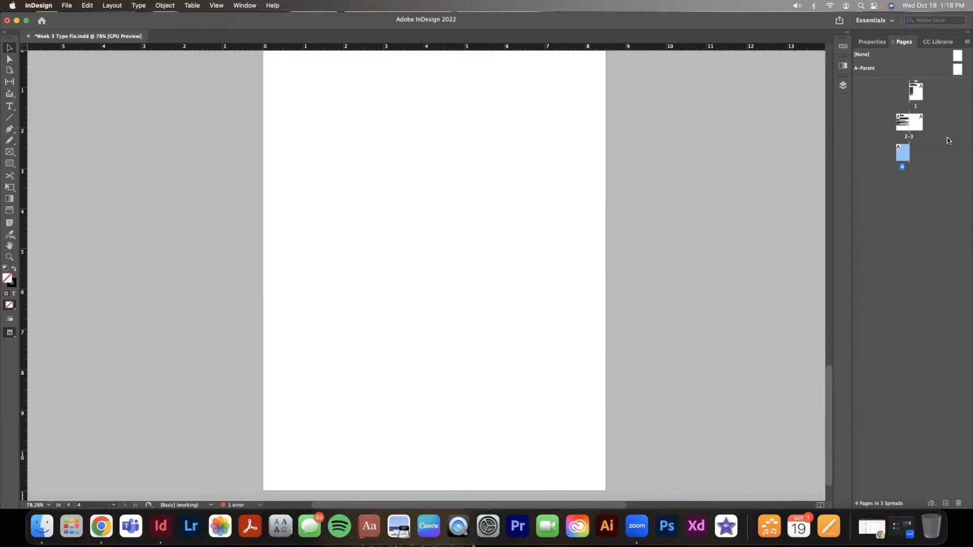
{"action": "double_click", "coordinate": [906, 125]}
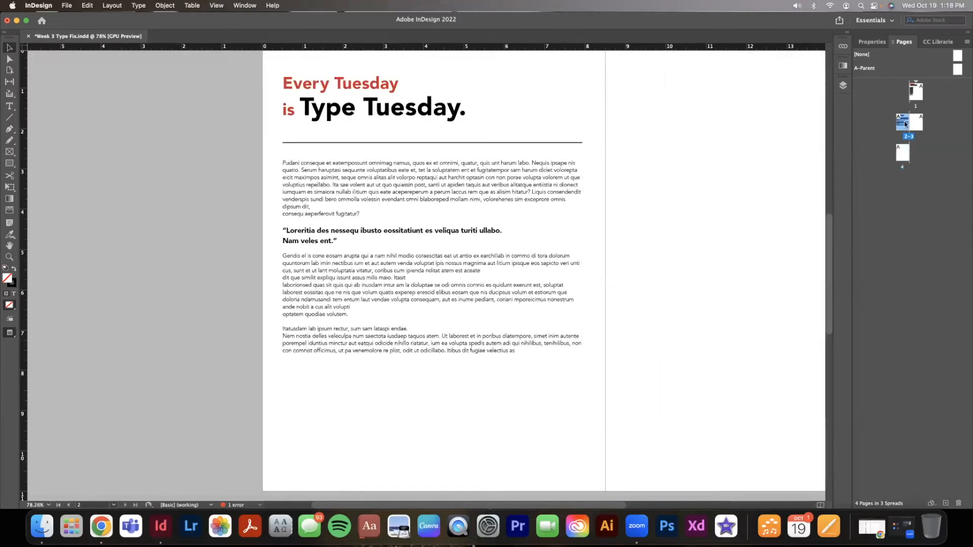
- Compare the document with facing pages on and off in Document Setup, and apply the setup with Facing Pages turned off
{"action": "left_click", "coordinate": [68, 6]}
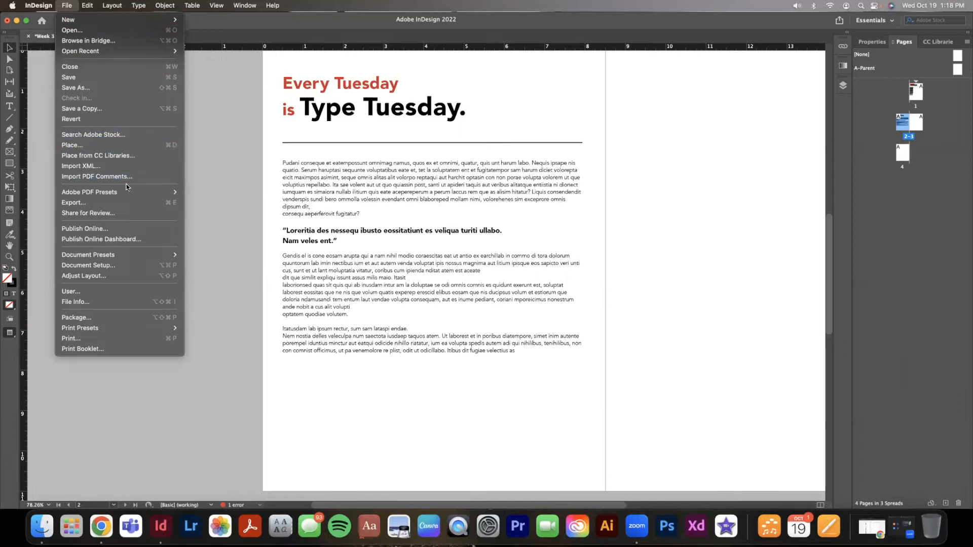
{"action": "left_click", "coordinate": [112, 270]}
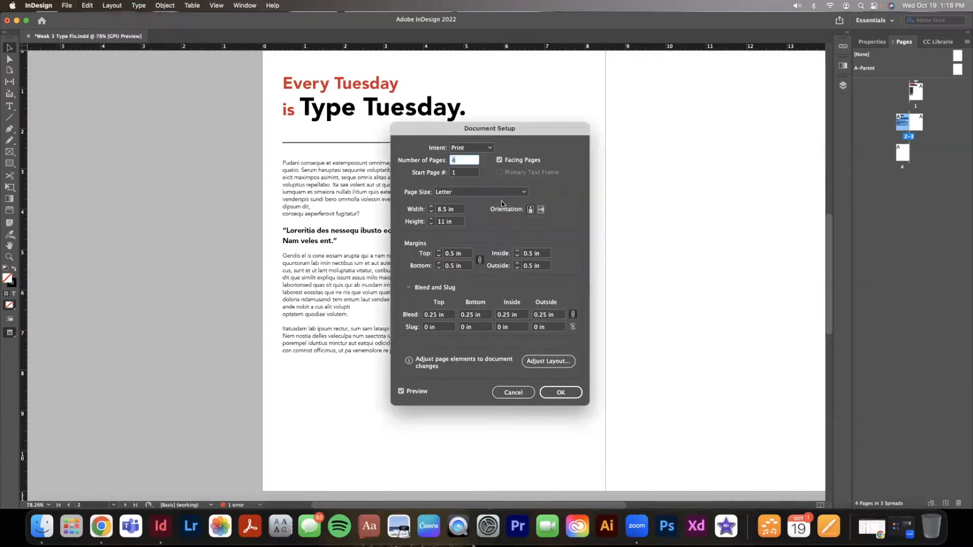
{"action": "left_click_drag", "start_coordinate": [485, 128], "coordinate": [453, 129]}
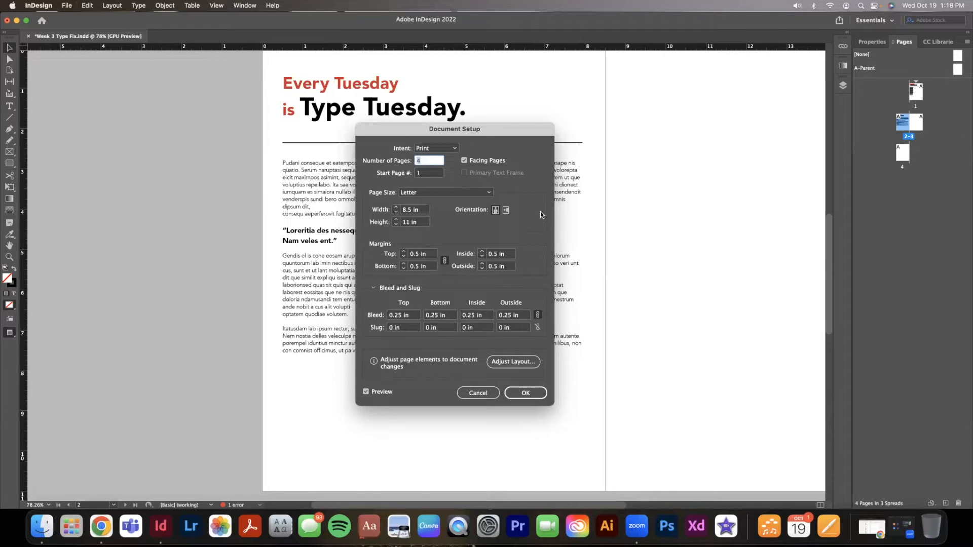
{"action": "left_click", "coordinate": [465, 160]}
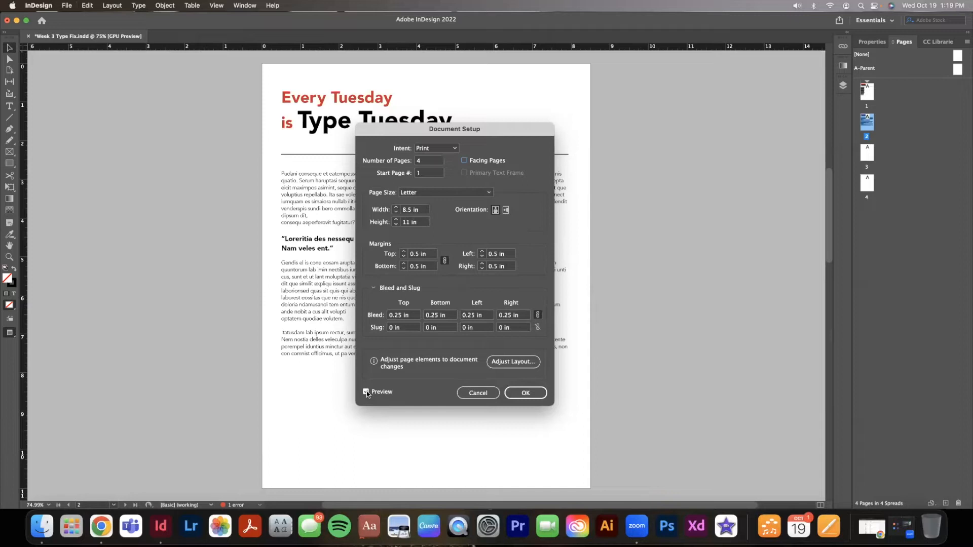
{"action": "left_click", "coordinate": [464, 160]}
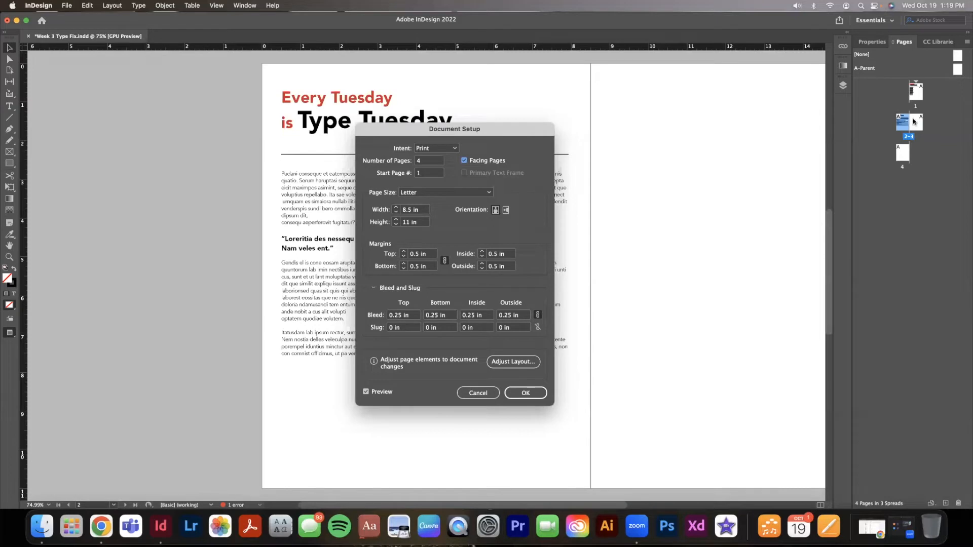
{"action": "left_click", "coordinate": [464, 160]}
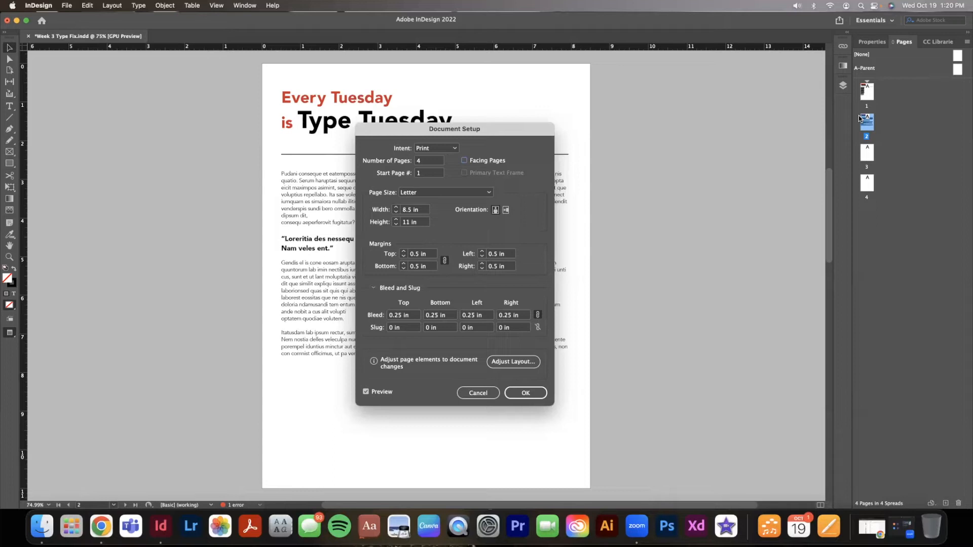
{"action": "left_click", "coordinate": [463, 162]}
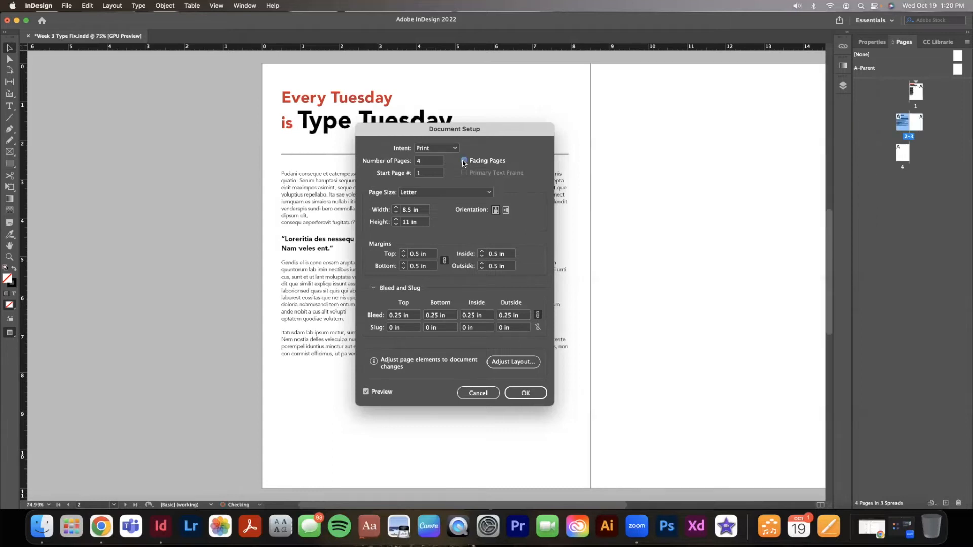
{"action": "left_click", "coordinate": [461, 161]}
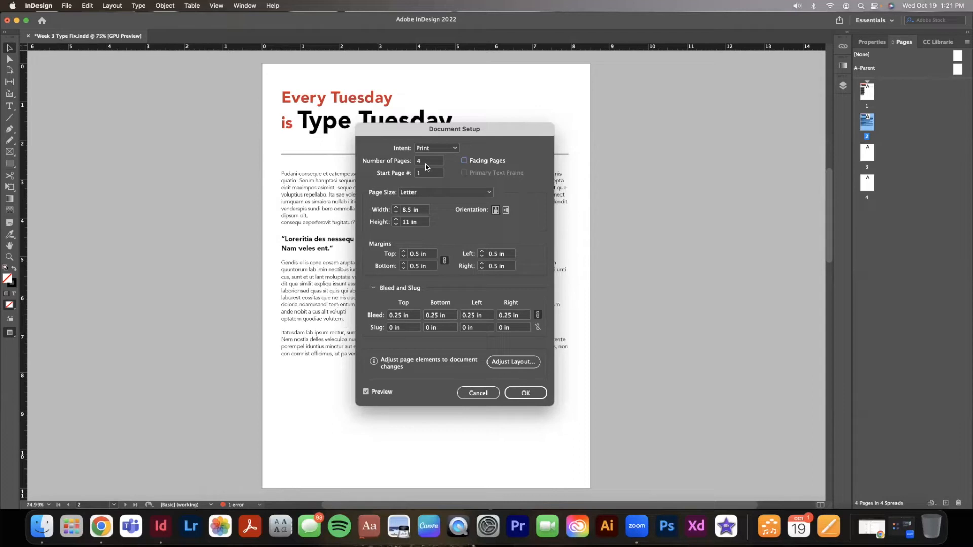
{"action": "left_click", "coordinate": [524, 394]}
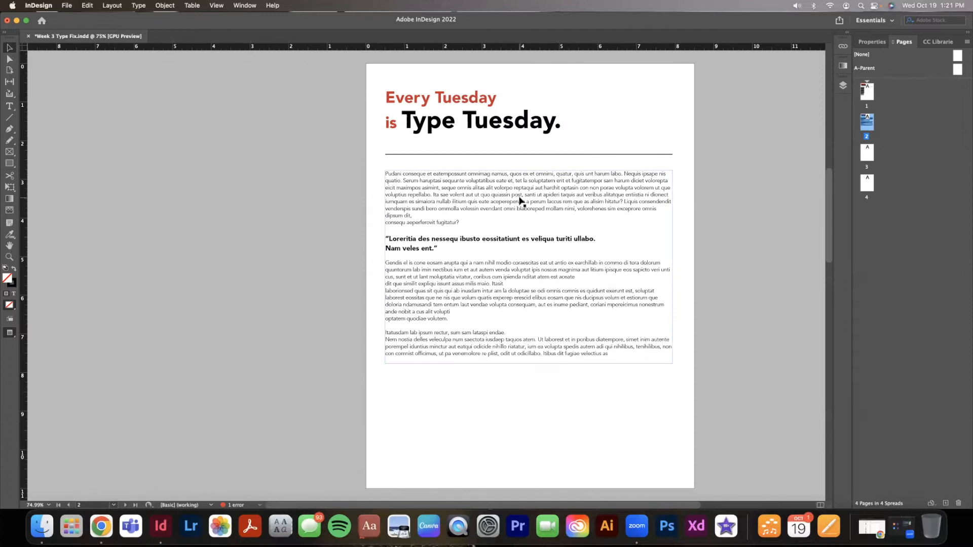
- Draw a rectangle about 1.7 by 1.6 in near the upper right corner of the A-Parent page
{"action": "scroll", "coordinate": [506, 152], "scroll_direction": "right", "scroll_amount": 2}
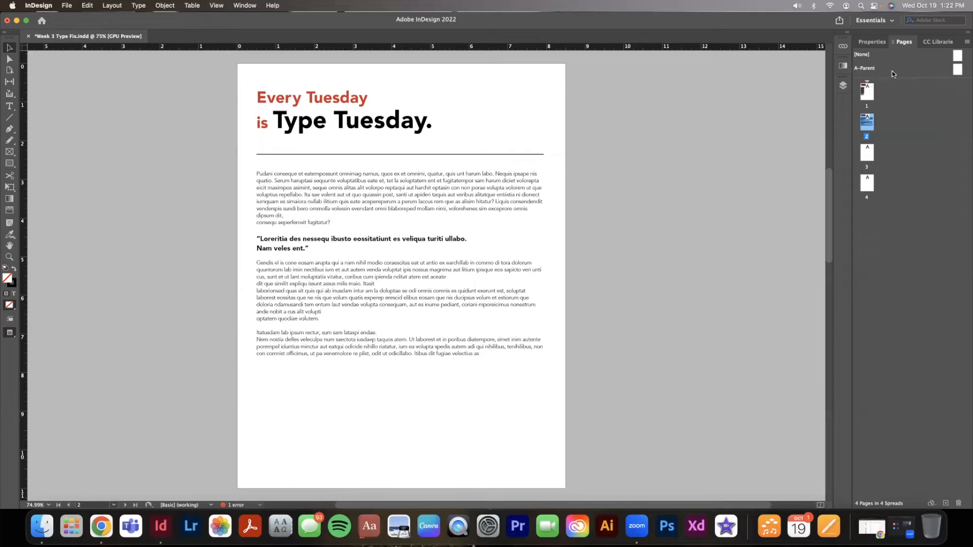
{"action": "double_click", "coordinate": [958, 71]}
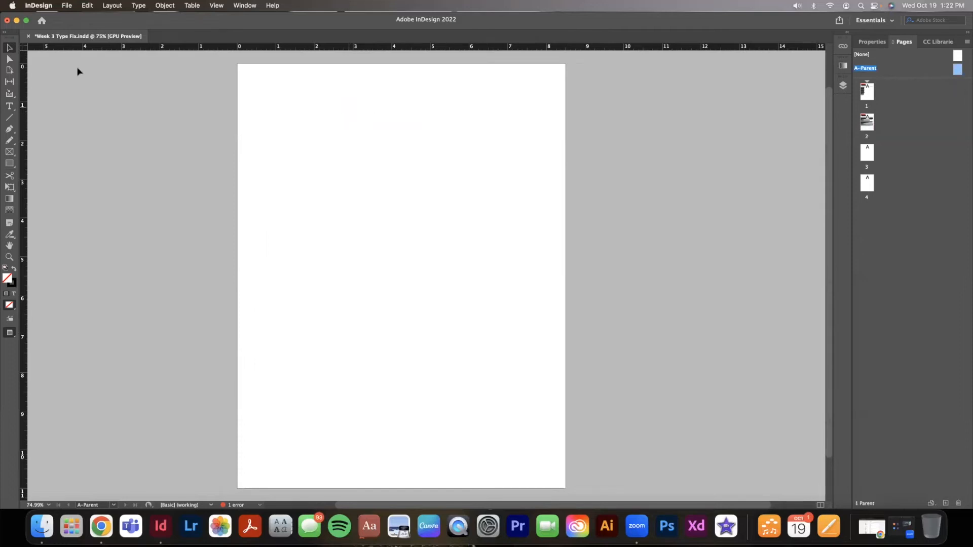
{"action": "left_click", "coordinate": [10, 164]}
{"action": "left_click_drag", "start_coordinate": [485, 78], "coordinate": [553, 139]}
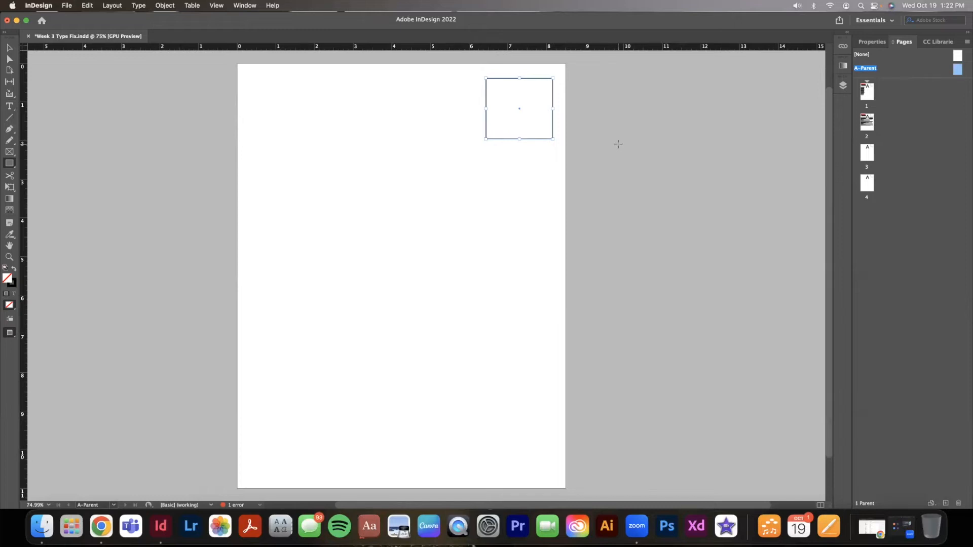
{"action": "scroll", "coordinate": [618, 144], "scroll_direction": "up", "scroll_amount": 1}
{"action": "left_click", "coordinate": [9, 49]}
{"action": "left_click", "coordinate": [396, 184]}
{"action": "scroll", "coordinate": [396, 187], "scroll_direction": "down", "scroll_amount": 2}
{"action": "scroll", "coordinate": [396, 187], "scroll_direction": "right", "scroll_amount": 2}
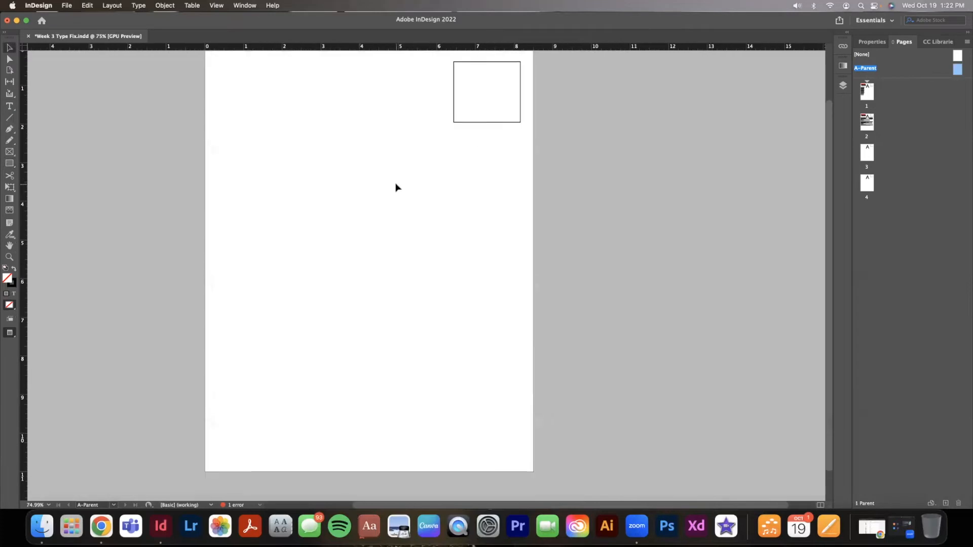
{"action": "scroll", "coordinate": [396, 187], "scroll_direction": "up", "scroll_amount": 1}
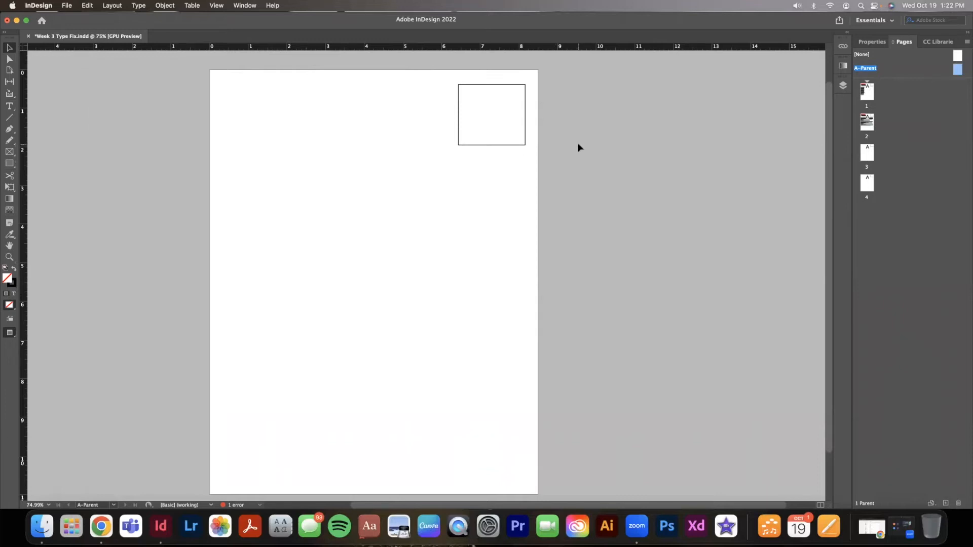
- View pages 1, 2 and 3 in turn to check the rectangle inherited from the parent page
{"action": "double_click", "coordinate": [868, 93]}
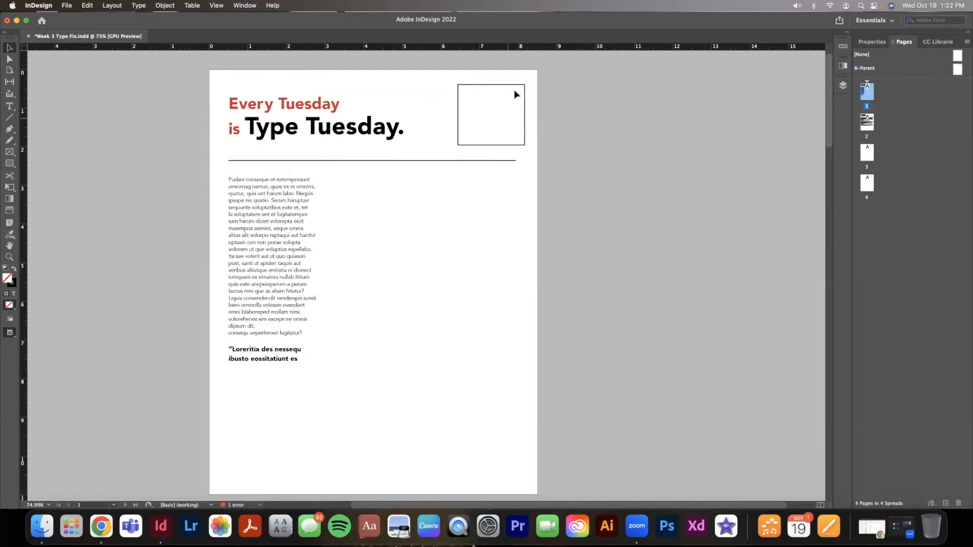
{"action": "left_click", "coordinate": [865, 126]}
{"action": "double_click", "coordinate": [866, 126]}
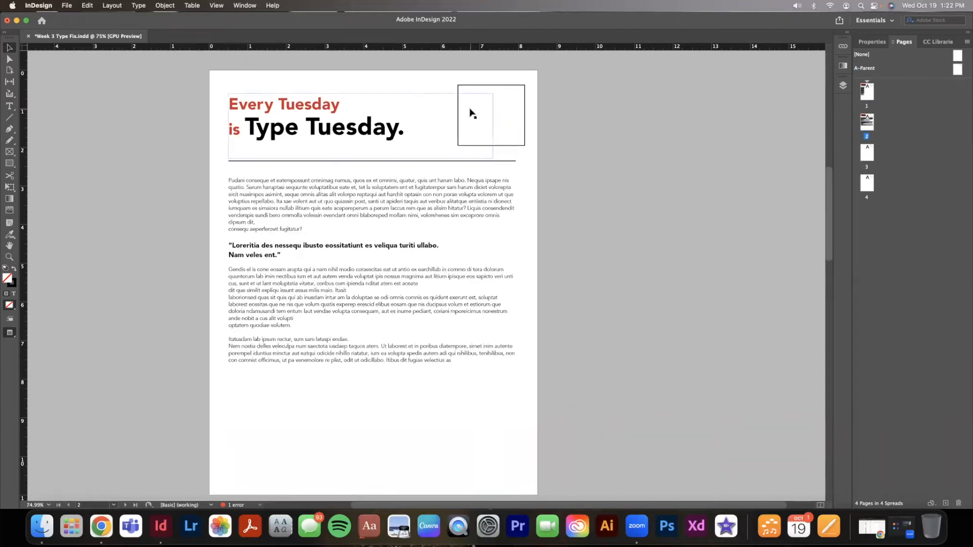
{"action": "double_click", "coordinate": [861, 152]}
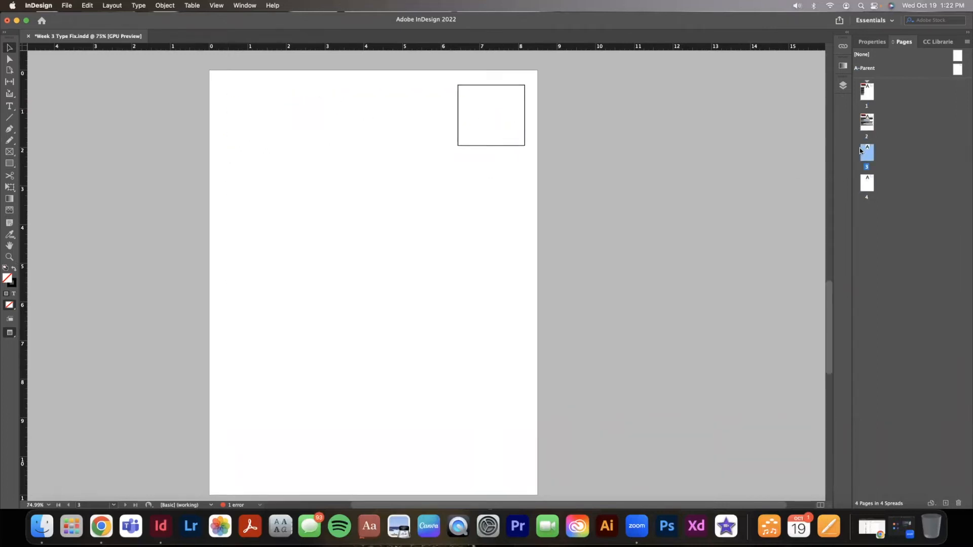
- Add three new pages after page 4
{"action": "left_click", "coordinate": [866, 183]}
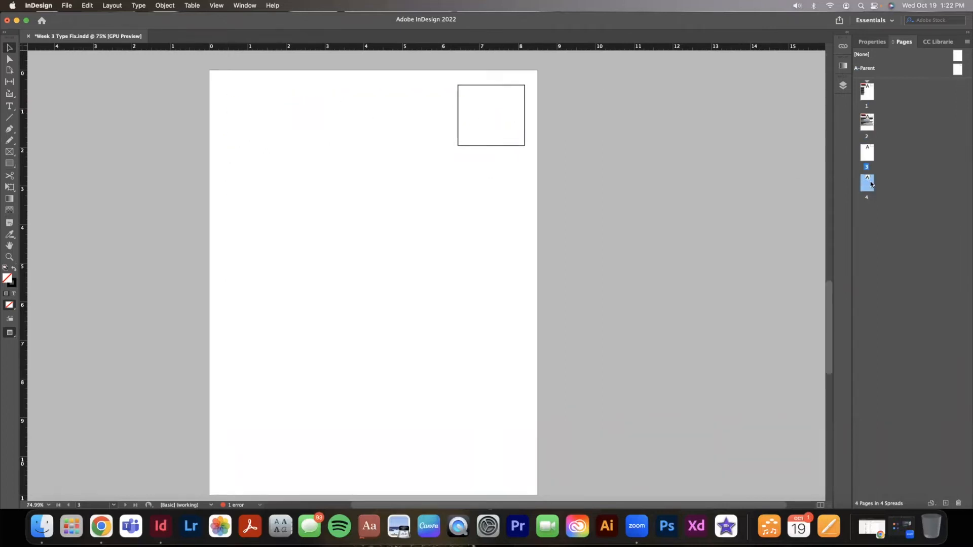
{"action": "left_click", "coordinate": [945, 504]}
{"action": "left_click", "coordinate": [944, 503]}
{"action": "left_click", "coordinate": [944, 503]}
{"action": "left_click", "coordinate": [913, 374]}
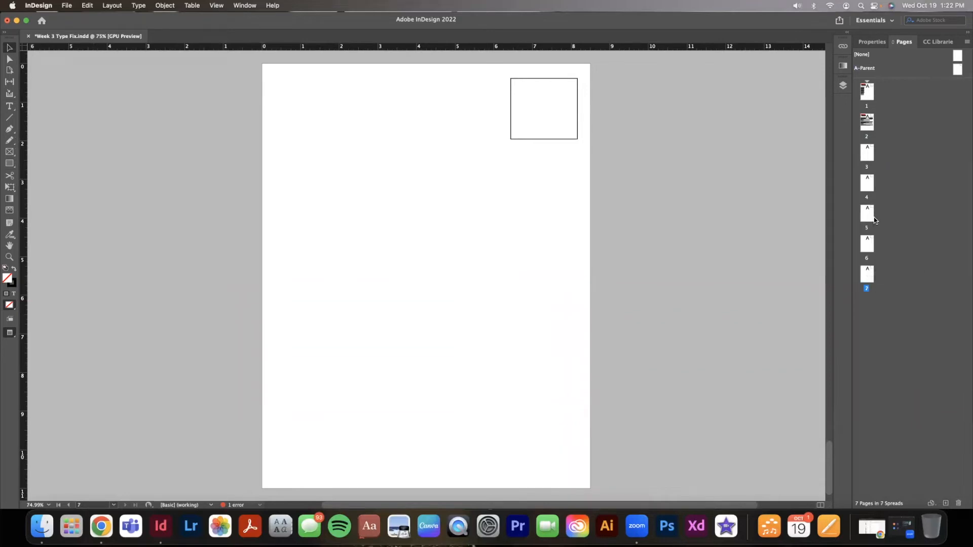
- Delete pages 3 through 7 from the document
{"action": "left_click", "coordinate": [870, 154]}
{"action": "left_click", "coordinate": [864, 274], "text": "shift"}
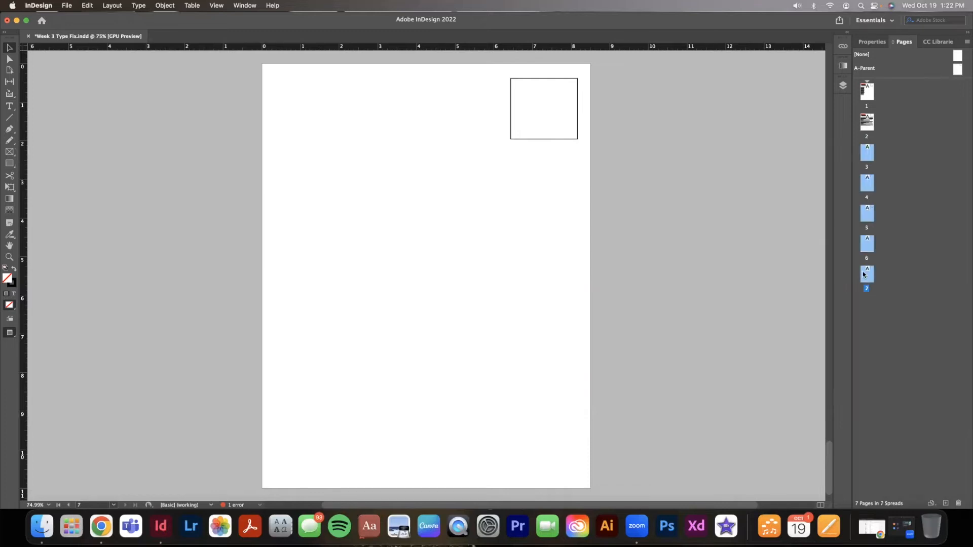
{"action": "left_click", "coordinate": [959, 503]}
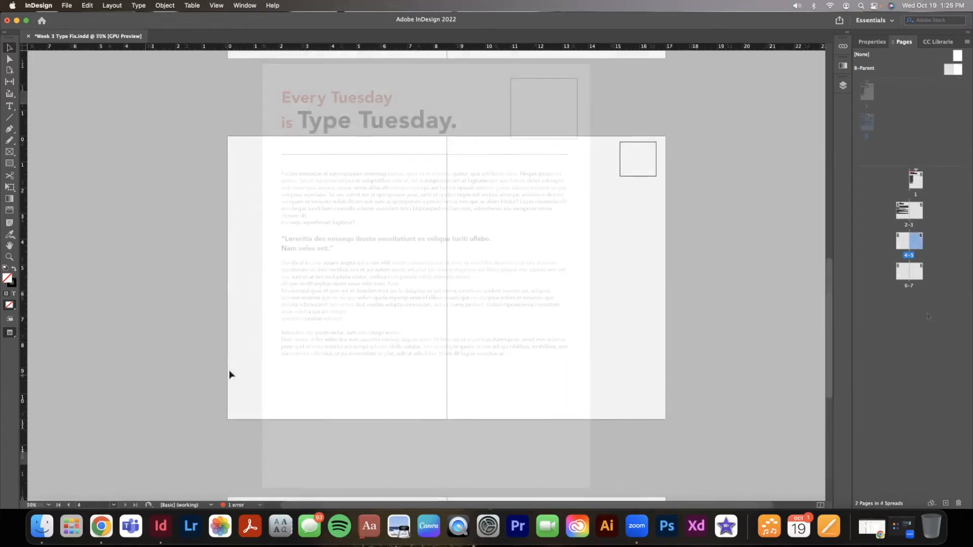
- Return to the page 2-3 spread and enlarge the view of the page 2 text
{"action": "scroll", "coordinate": [367, 311], "scroll_direction": "up", "scroll_amount": 10}
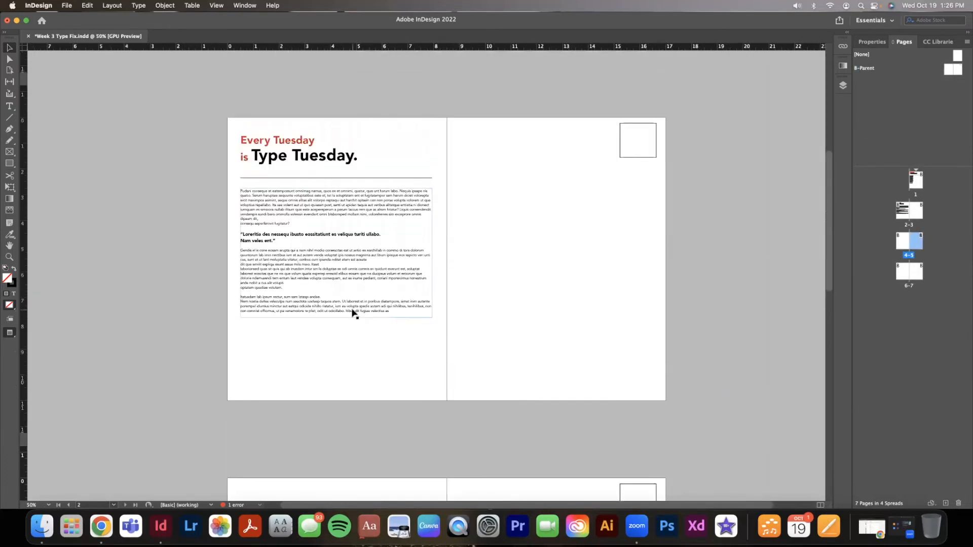
{"action": "left_click", "coordinate": [958, 69]}
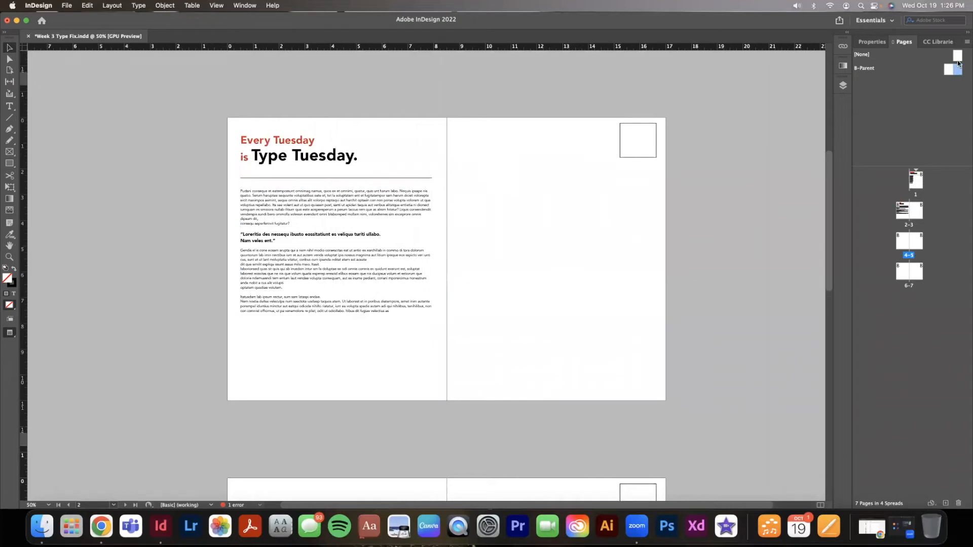
{"action": "left_click", "coordinate": [9, 257]}
{"action": "left_click_drag", "start_coordinate": [239, 249], "coordinate": [304, 265]}
{"action": "left_click", "coordinate": [10, 48]}
{"action": "left_click", "coordinate": [149, 123]}
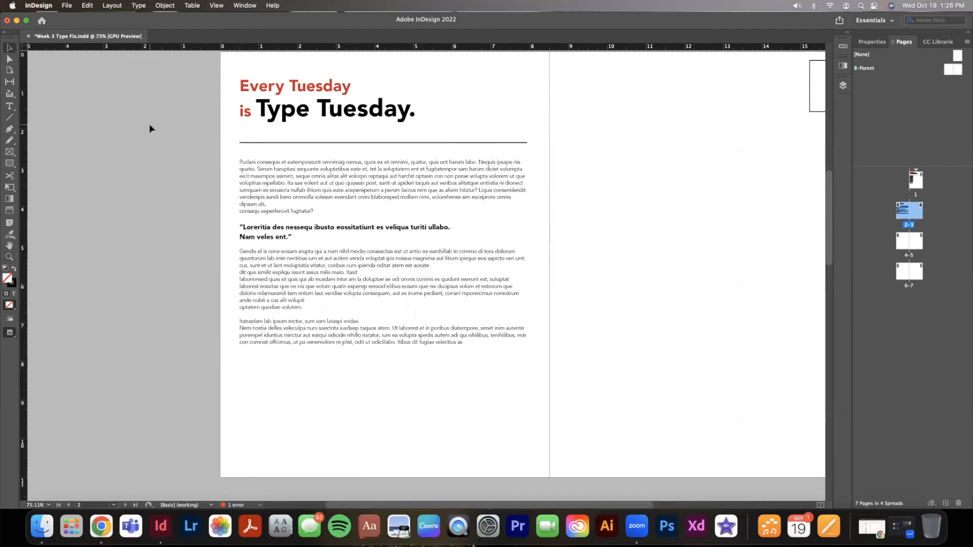
{"action": "scroll", "coordinate": [149, 124], "scroll_direction": "right", "scroll_amount": 2}
{"action": "scroll", "coordinate": [149, 124], "scroll_direction": "up", "scroll_amount": 1}
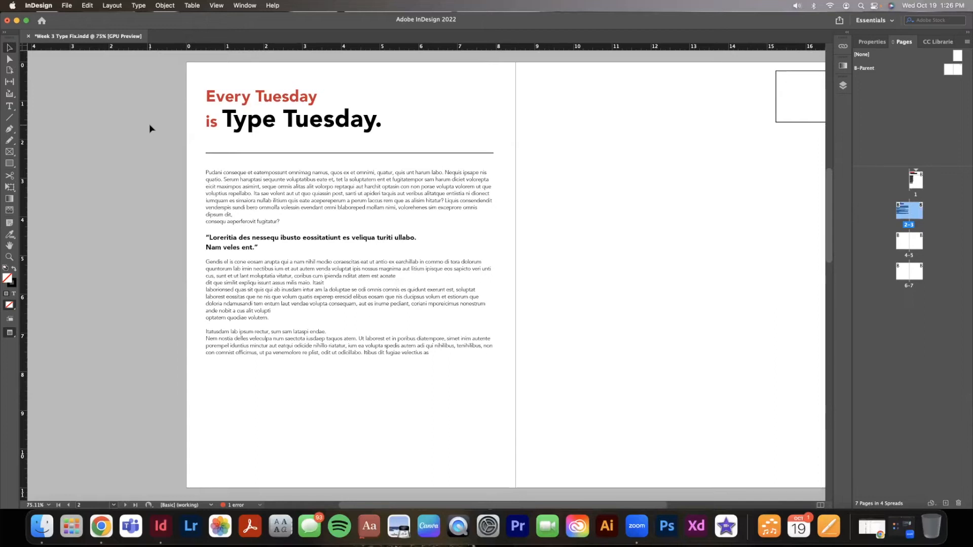
- Show the margins, bleed guides and frame edges, and select the heading's text frame on page 2
{"action": "key", "text": "w"}
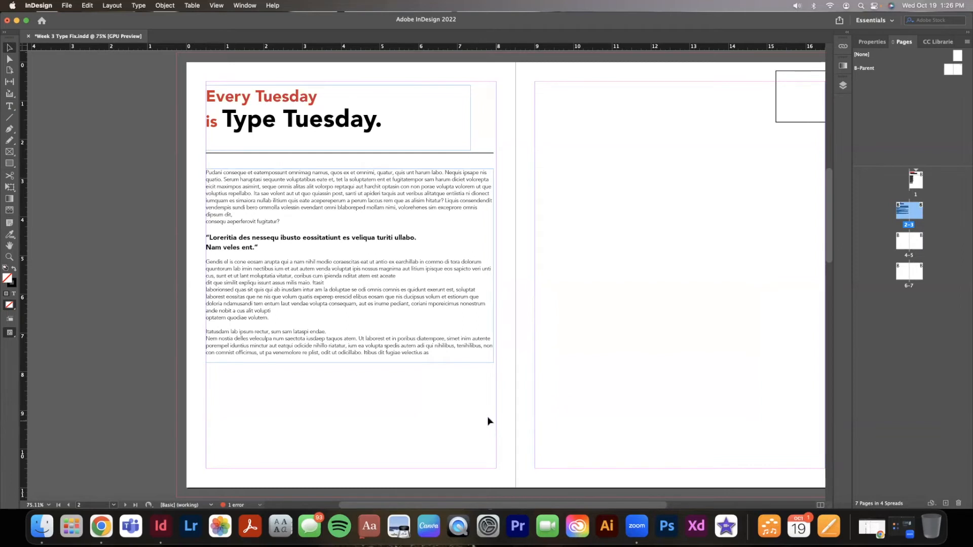
{"action": "left_click", "coordinate": [382, 341]}
{"action": "left_click", "coordinate": [330, 105]}
{"action": "scroll", "coordinate": [176, 158], "scroll_direction": "left", "scroll_amount": 1}
{"action": "scroll", "coordinate": [212, 366], "scroll_direction": "up", "scroll_amount": 1}
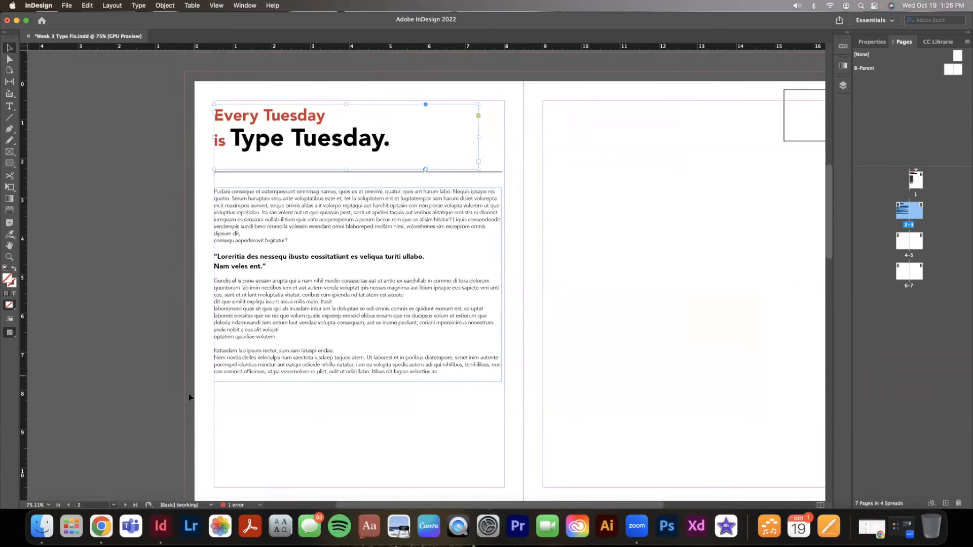
{"action": "scroll", "coordinate": [189, 394], "scroll_direction": "down", "scroll_amount": 2}
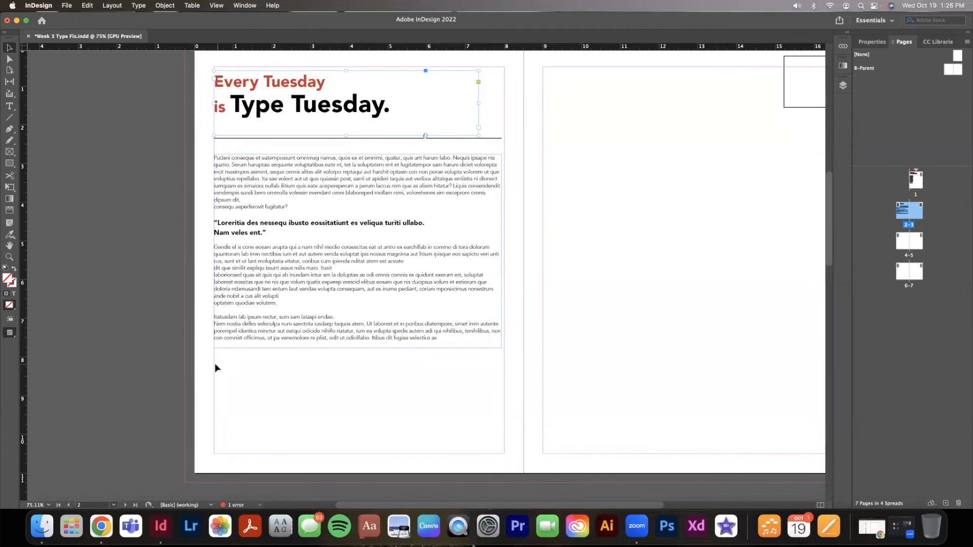
- Draw a purple-filled rectangle about 8.75 by 3.6 in across the bottom of page 2, extending to the outer bleed guides
{"action": "key", "text": "m"}
{"action": "left_click_drag", "start_coordinate": [184, 345], "coordinate": [525, 486]}
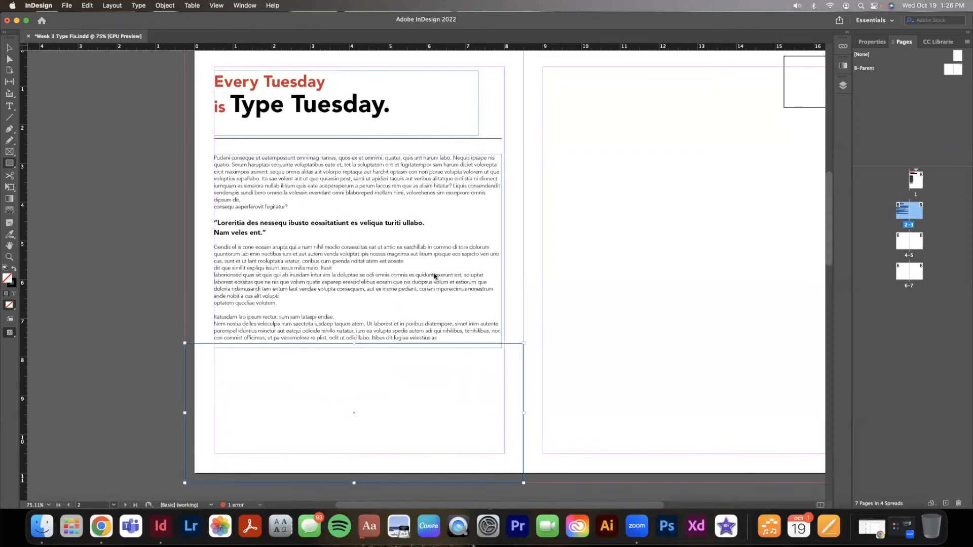
{"action": "left_click", "coordinate": [577, 213]}
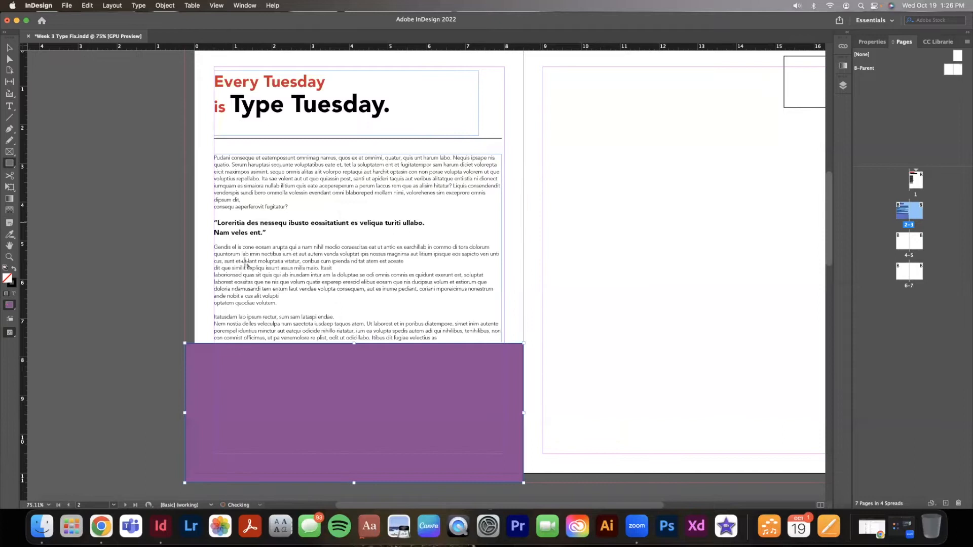
- Set the purple rectangle's stroke color to white, ffffff
{"action": "double_click", "coordinate": [11, 282]}
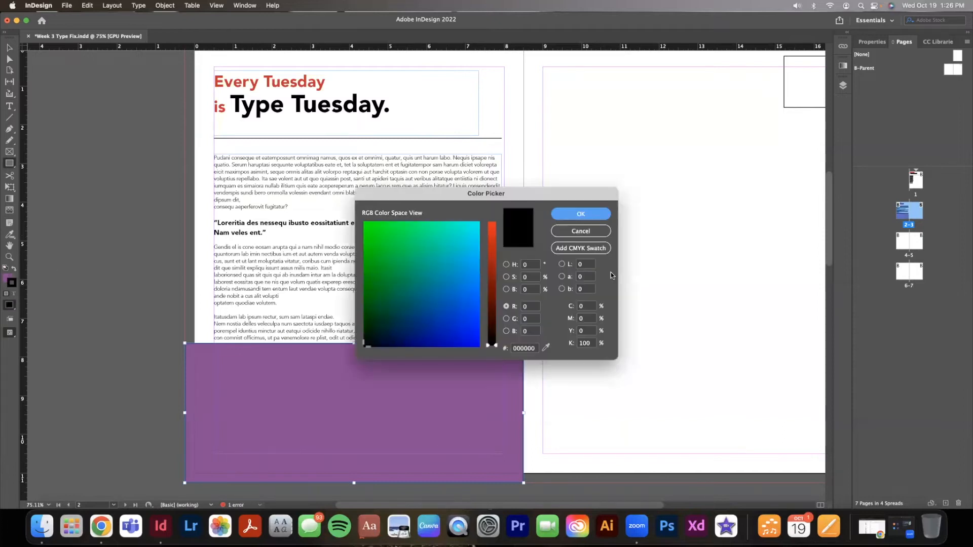
{"action": "double_click", "coordinate": [525, 349]}
{"action": "type", "text": "ffffff"}
{"action": "key", "text": "Return"}
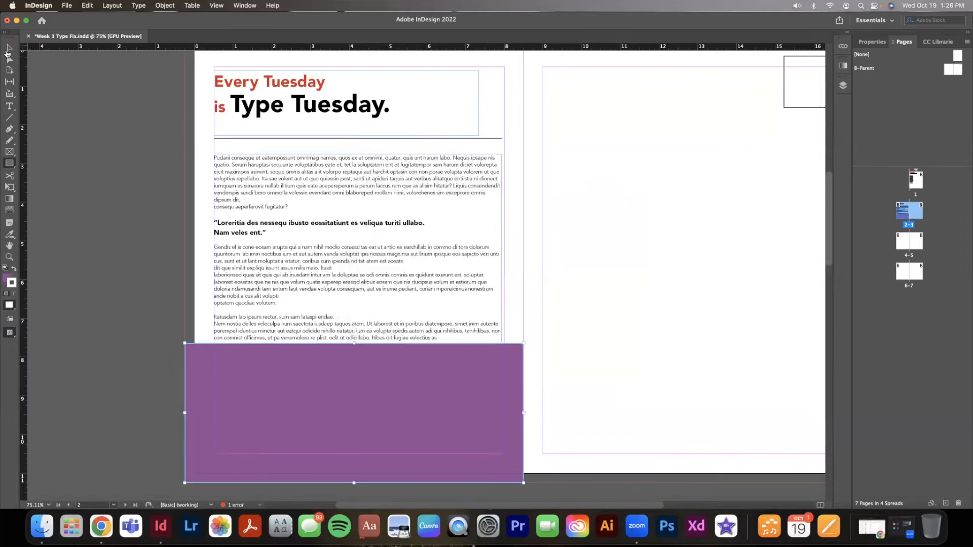
- Expand the tools into two columns and preview the page 2-3 spread without guides or bleed
{"action": "left_click", "coordinate": [4, 33]}
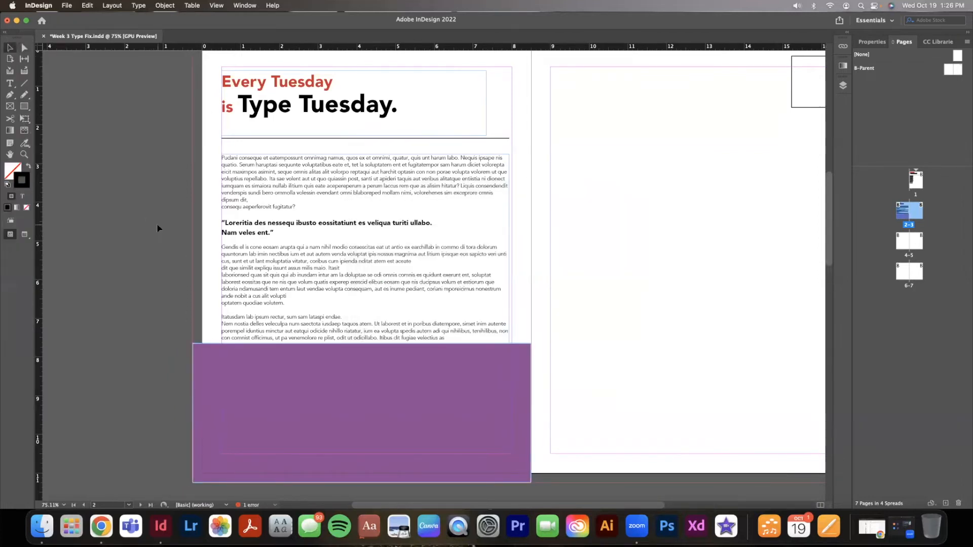
{"action": "scroll", "coordinate": [157, 228], "scroll_direction": "right", "scroll_amount": 5}
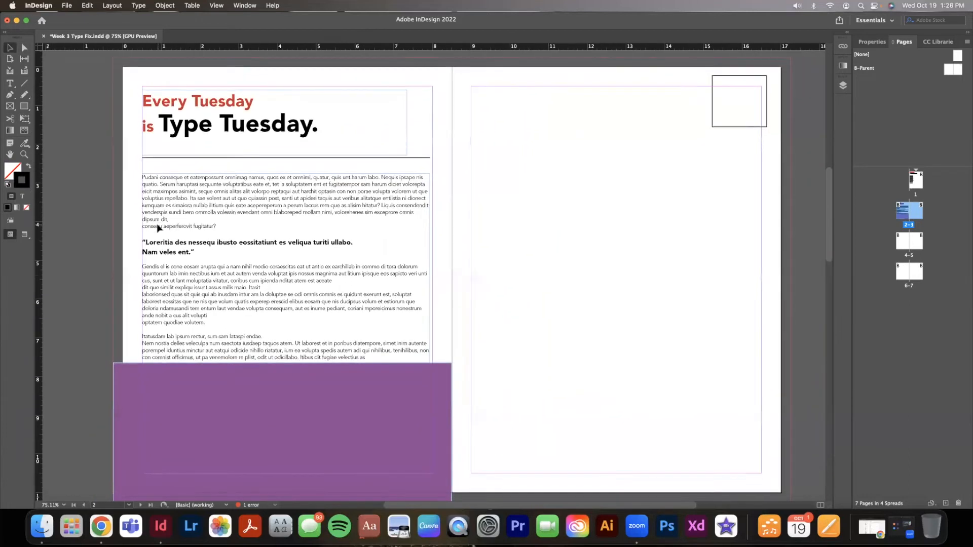
{"action": "scroll", "coordinate": [158, 228], "scroll_direction": "down", "scroll_amount": 2}
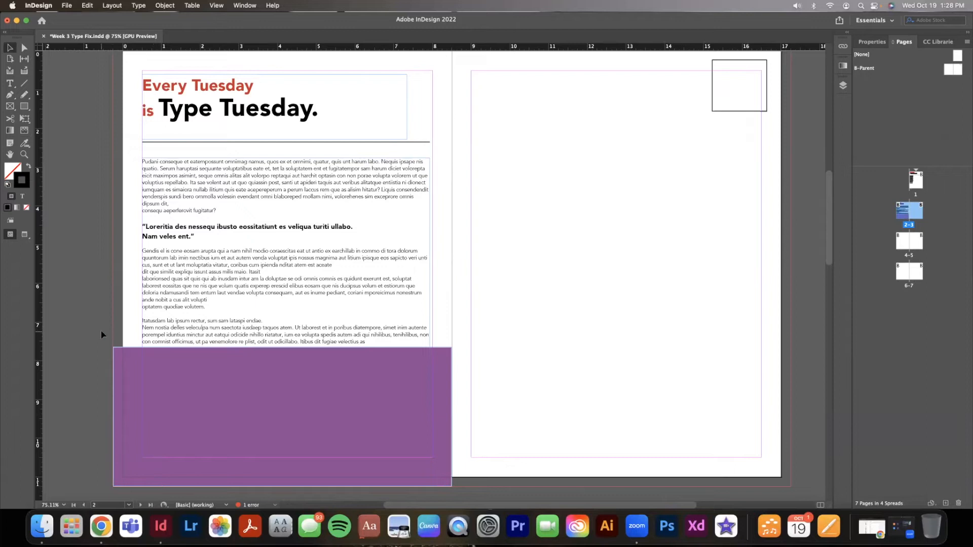
{"action": "key", "text": "w"}
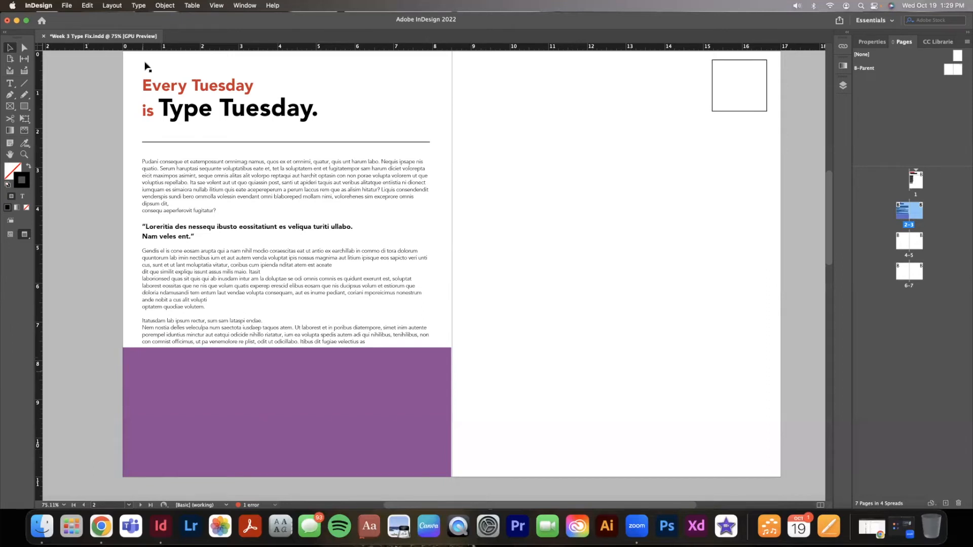
- Place the Desktop image Boy smiling.psd at full size on the page 2-3 spread, starting over the body text
{"action": "left_click", "coordinate": [68, 5]}
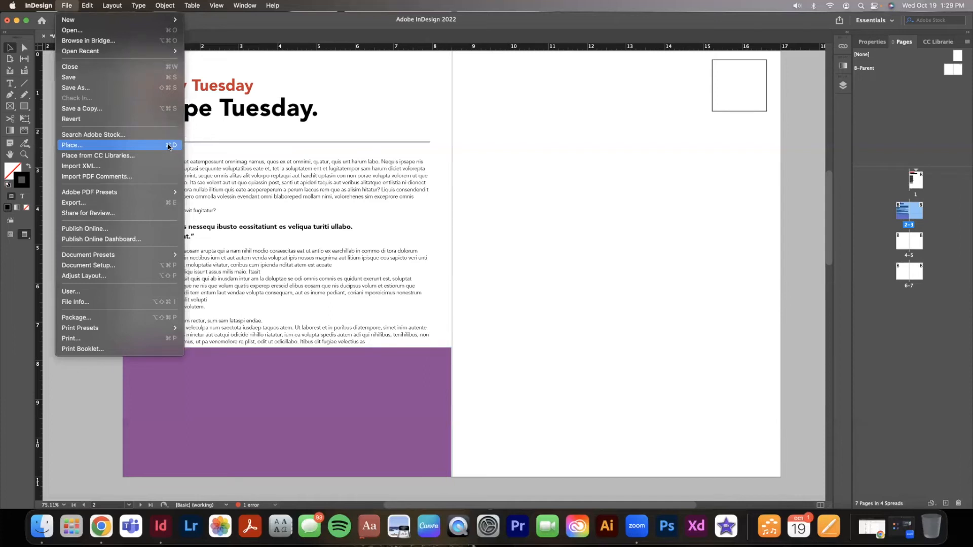
{"action": "left_click", "coordinate": [507, 126]}
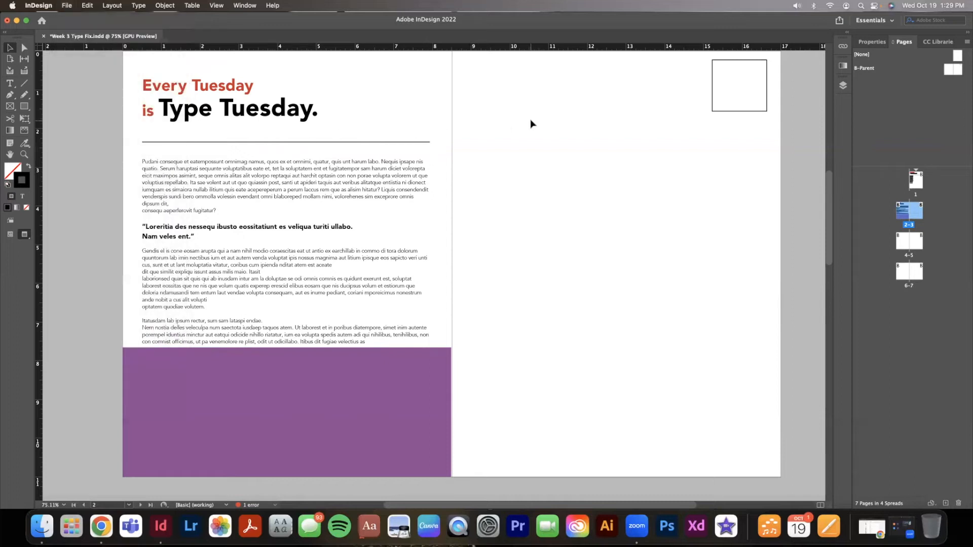
{"action": "key", "text": "super+d"}
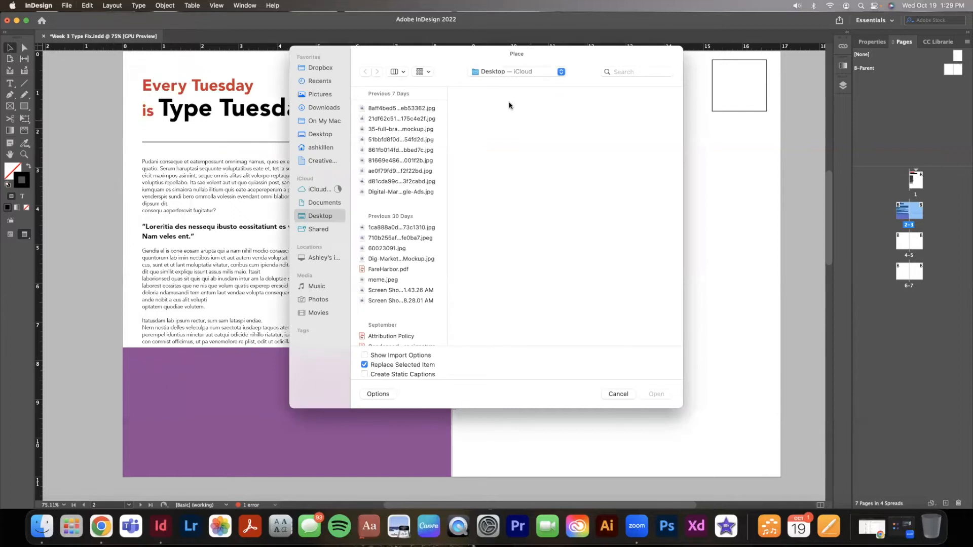
{"action": "scroll", "coordinate": [407, 280], "scroll_direction": "down", "scroll_amount": 3}
{"action": "scroll", "coordinate": [407, 280], "scroll_direction": "down", "scroll_amount": 8}
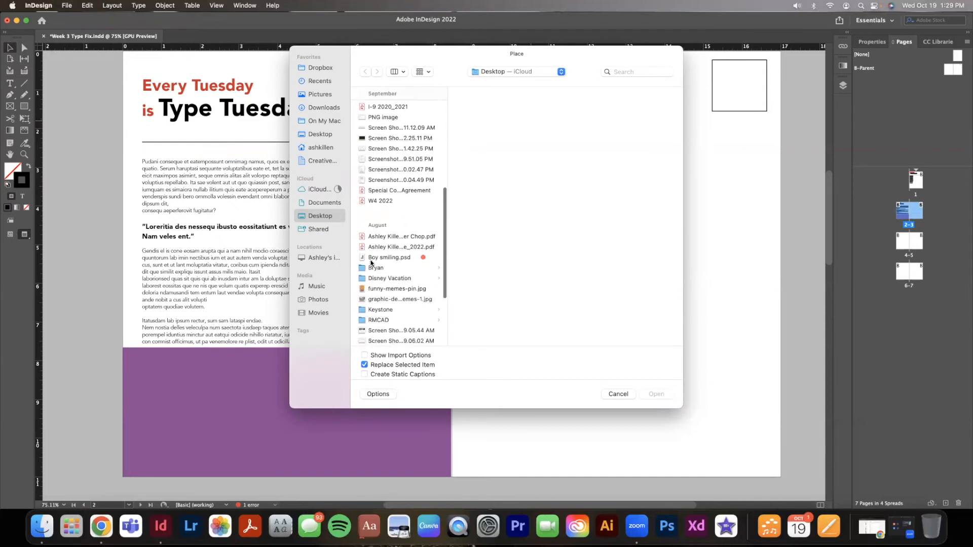
{"action": "left_click", "coordinate": [398, 258]}
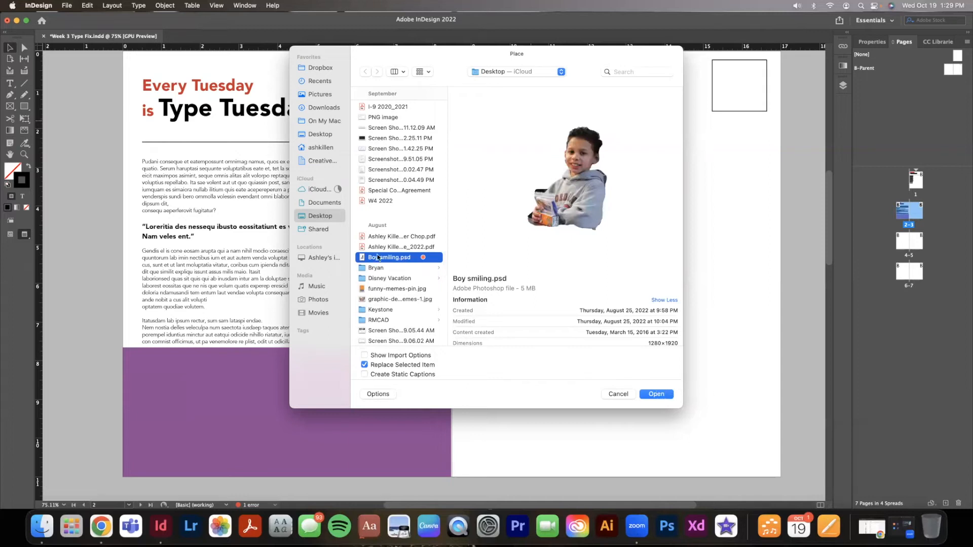
{"action": "left_click", "coordinate": [656, 394]}
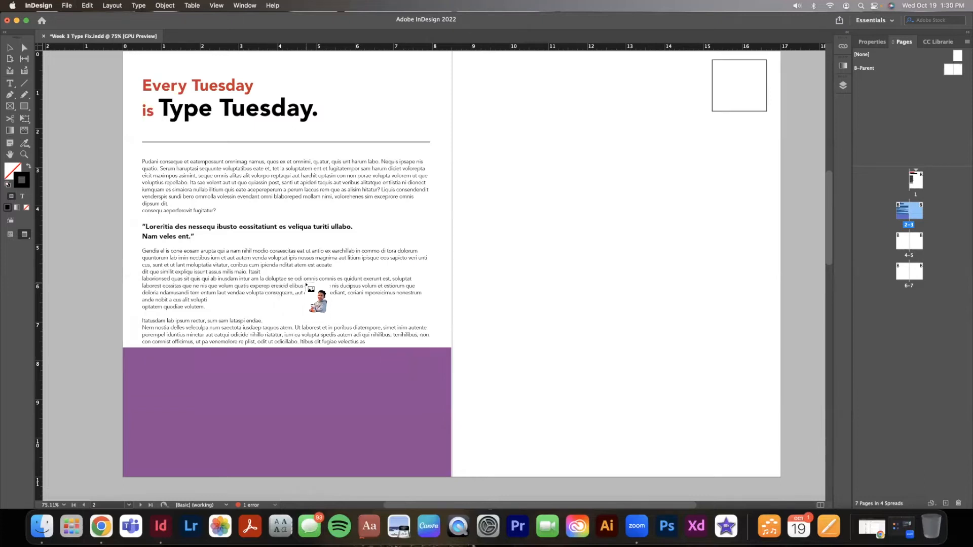
{"action": "key", "text": "Escape"}
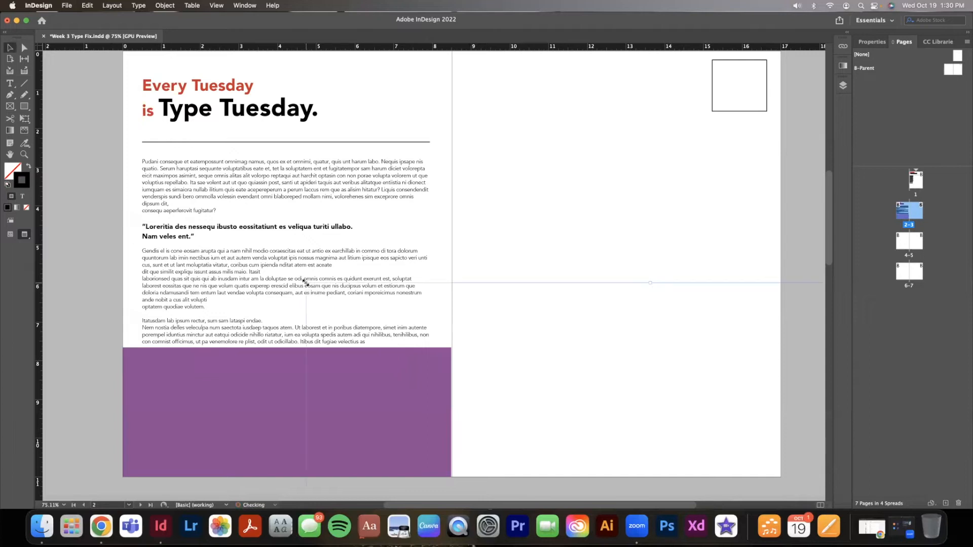
{"action": "left_click", "coordinate": [565, 391]}
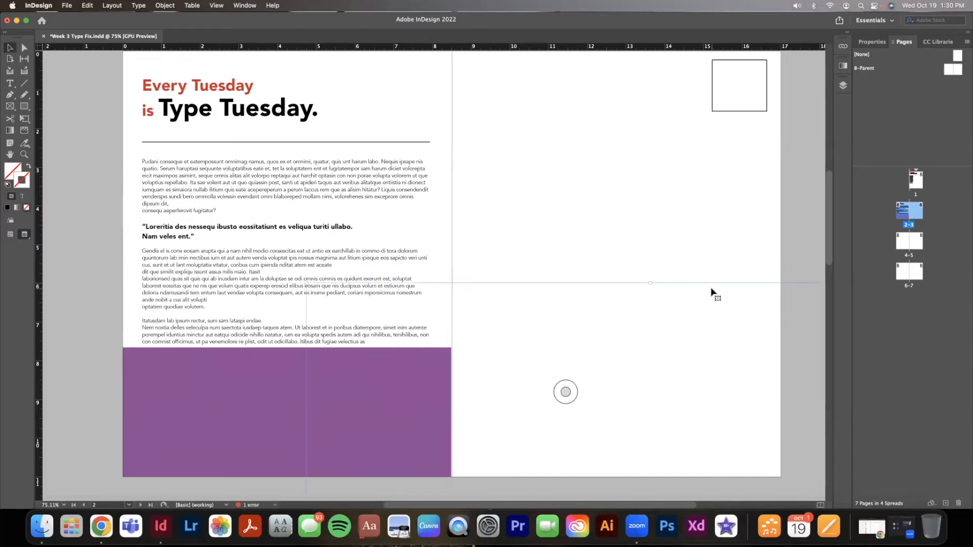
- Undo the full-size placement, place the boy image smaller in page 2's lower inner corner, and crop its frame closely around the boy
{"action": "key", "text": "super+z"}
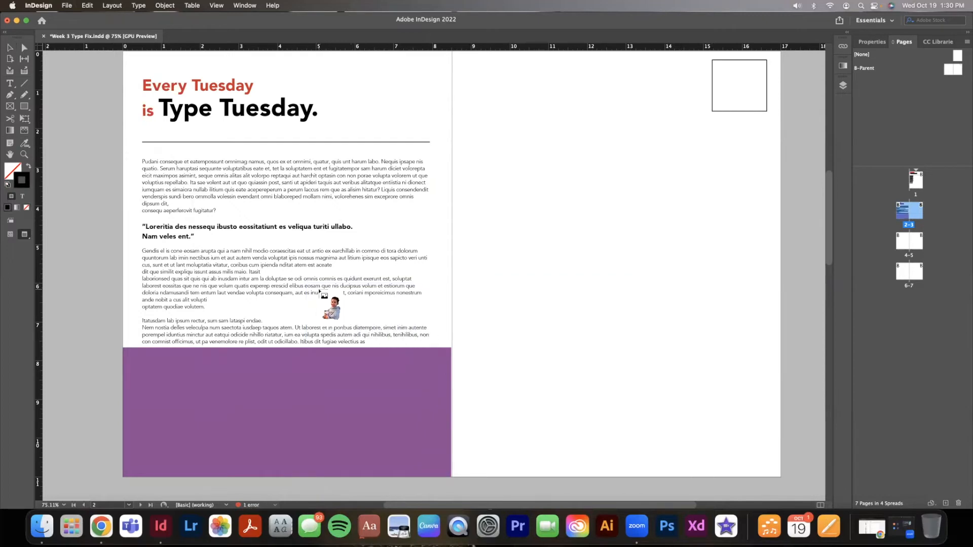
{"action": "left_click_drag", "start_coordinate": [319, 292], "coordinate": [501, 488]}
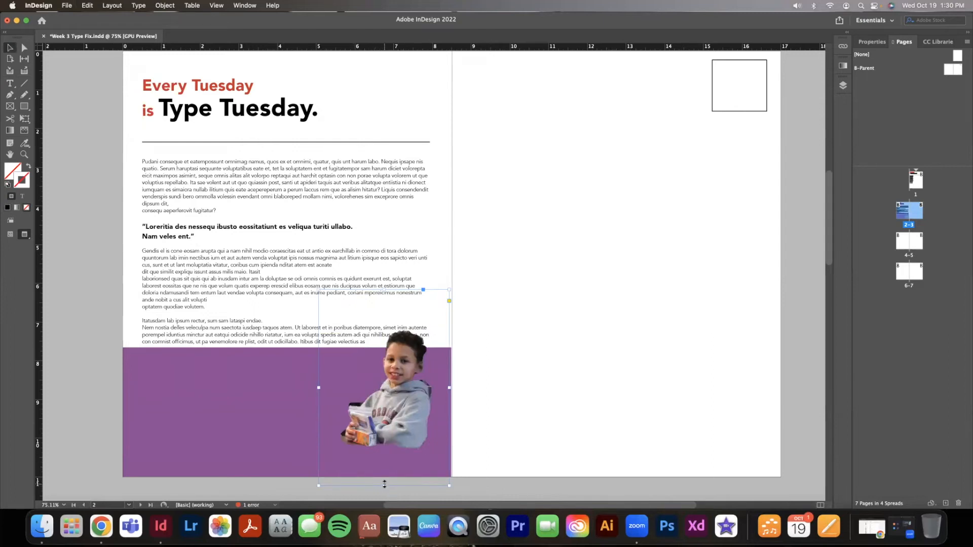
{"action": "left_click_drag", "start_coordinate": [384, 483], "coordinate": [384, 457]}
{"action": "left_click_drag", "start_coordinate": [318, 374], "coordinate": [338, 373]}
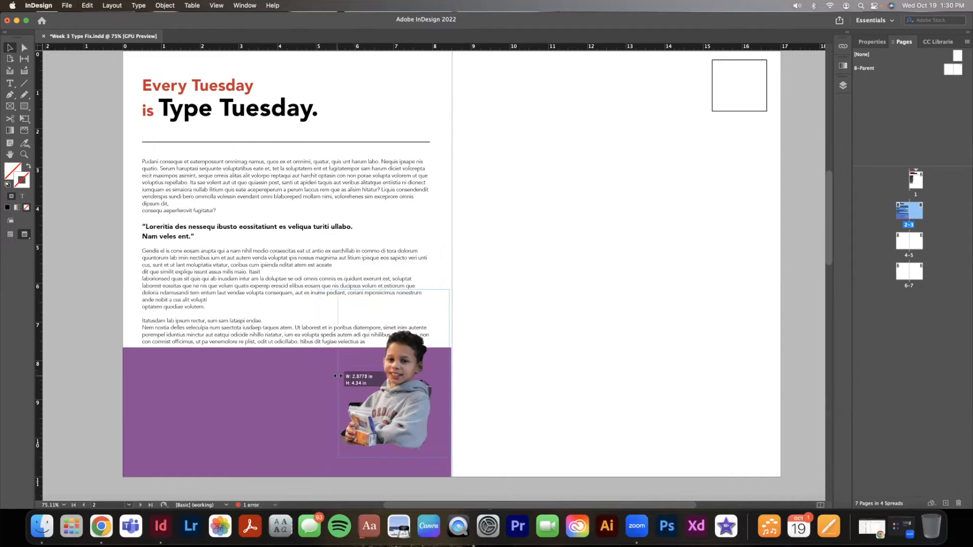
{"action": "left_click_drag", "start_coordinate": [393, 289], "coordinate": [394, 324]}
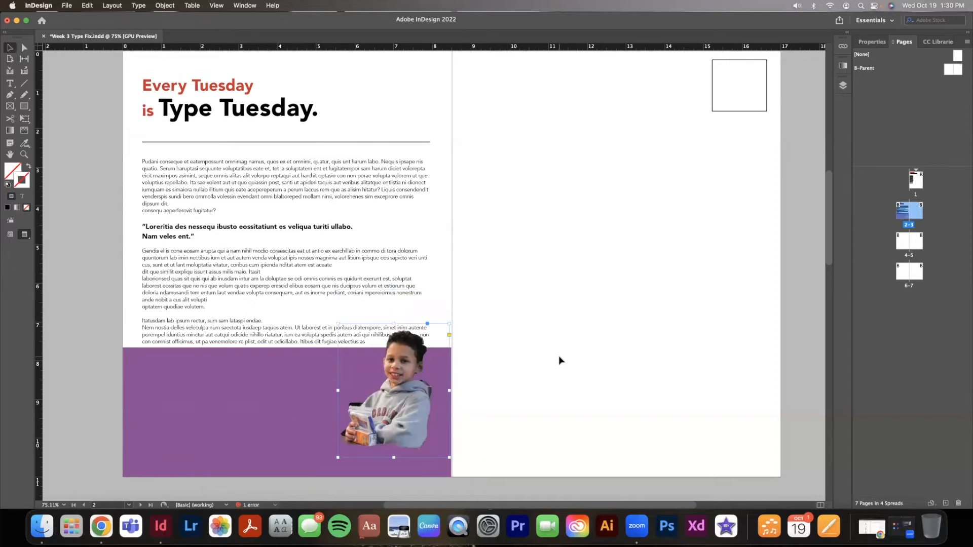
{"action": "mouse_move", "coordinate": [450, 390]}
{"action": "left_mouse_down"}
{"action": "mouse_move", "coordinate": [407, 389]}
{"action": "mouse_move", "coordinate": [564, 390]}
{"action": "mouse_move", "coordinate": [440, 386]}
{"action": "left_mouse_up"}
{"action": "left_click_drag", "start_coordinate": [388, 323], "coordinate": [388, 328]}
{"action": "left_click_drag", "start_coordinate": [389, 458], "coordinate": [388, 452]}
{"action": "left_click", "coordinate": [592, 199]}
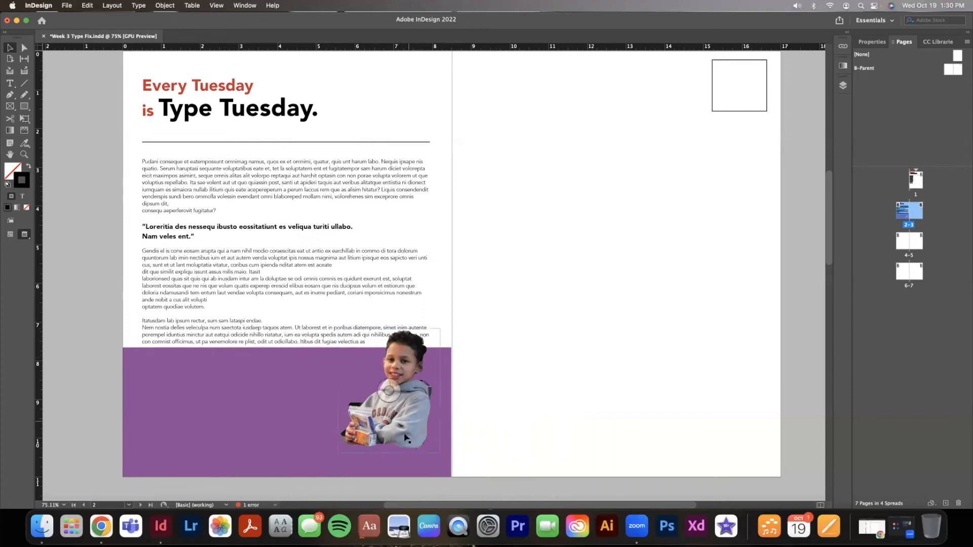
- Enlarge the boy image proportionally and position it against page 2's inner edge, overlapping the purple rectangle and body text
{"action": "left_click", "coordinate": [425, 436]}
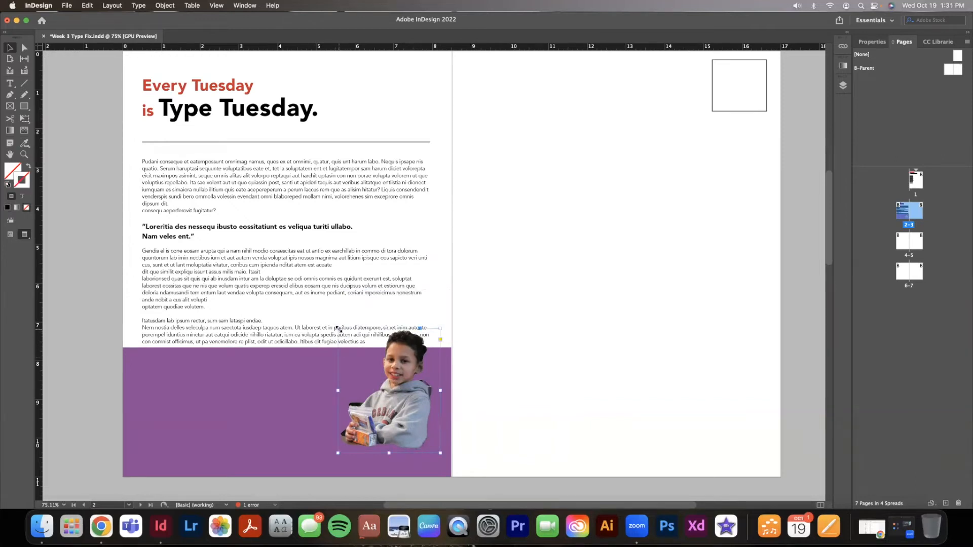
{"action": "left_click_drag", "start_coordinate": [338, 328], "coordinate": [245, 245]}
{"action": "left_click_drag", "start_coordinate": [410, 351], "coordinate": [427, 397]}
{"action": "left_click", "coordinate": [475, 318]}
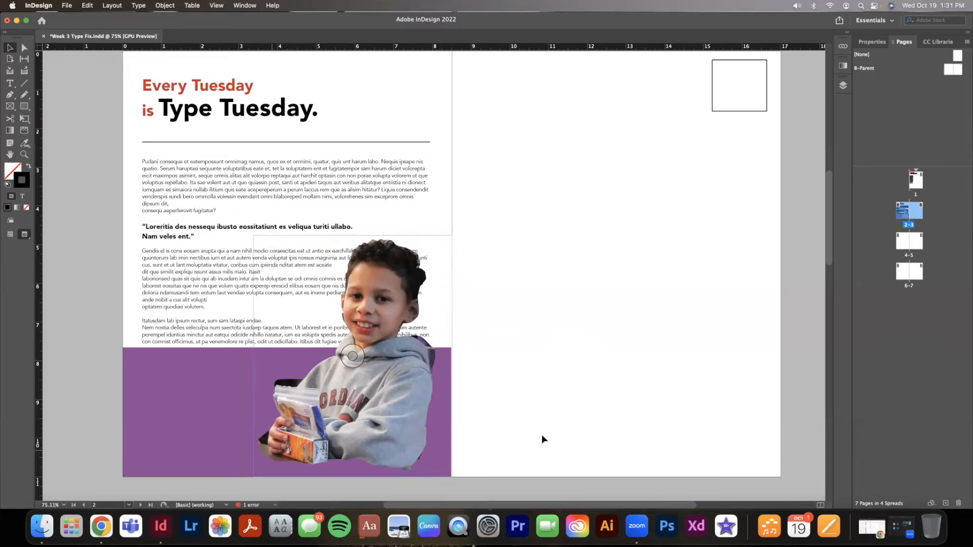
- Examine the enlarged boy image on the page 2-3 spread and open the list of linked images
{"action": "scroll", "coordinate": [544, 393], "scroll_direction": "up", "scroll_amount": 2}
{"action": "scroll", "coordinate": [543, 392], "scroll_direction": "right", "scroll_amount": 2}
{"action": "scroll", "coordinate": [544, 392], "scroll_direction": "down", "scroll_amount": 1}
{"action": "scroll", "coordinate": [544, 393], "scroll_direction": "left", "scroll_amount": 1}
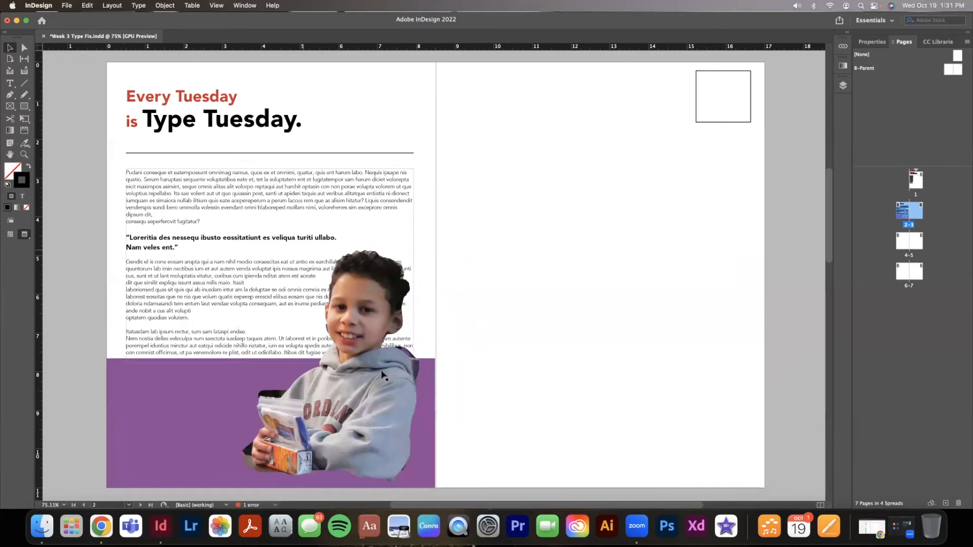
{"action": "scroll", "coordinate": [569, 394], "scroll_direction": "down", "scroll_amount": 2}
{"action": "scroll", "coordinate": [569, 393], "scroll_direction": "left", "scroll_amount": 1}
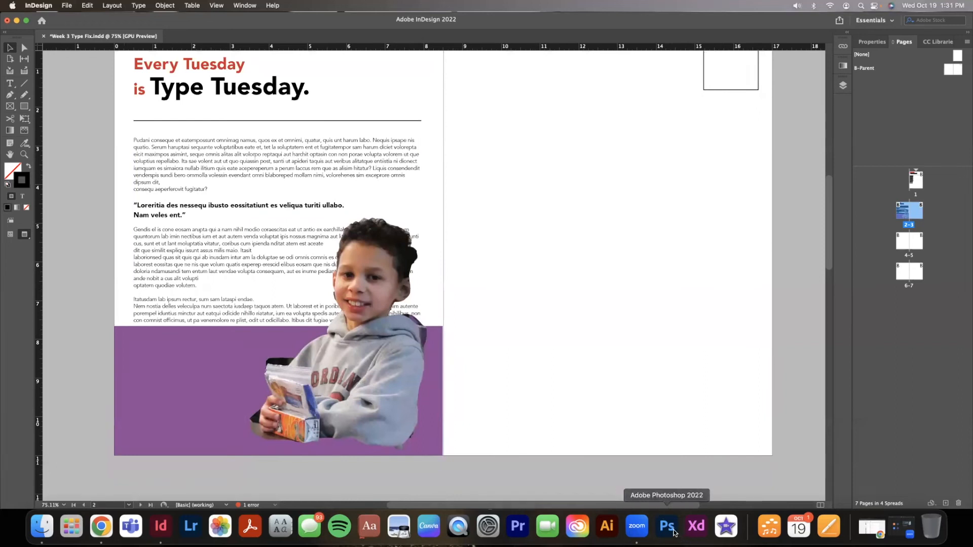
{"action": "left_click", "coordinate": [844, 47]}
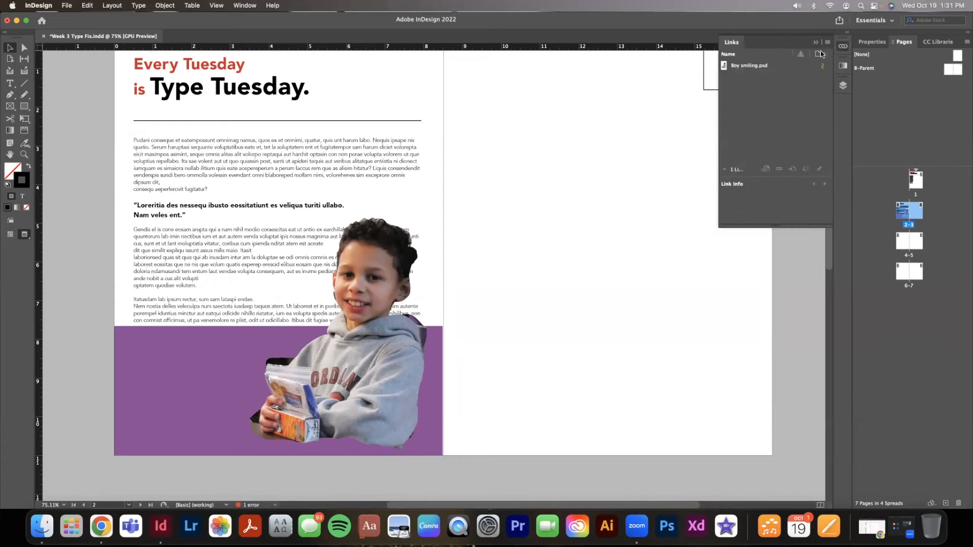
{"action": "scroll", "coordinate": [823, 67], "scroll_direction": "down", "scroll_amount": 1}
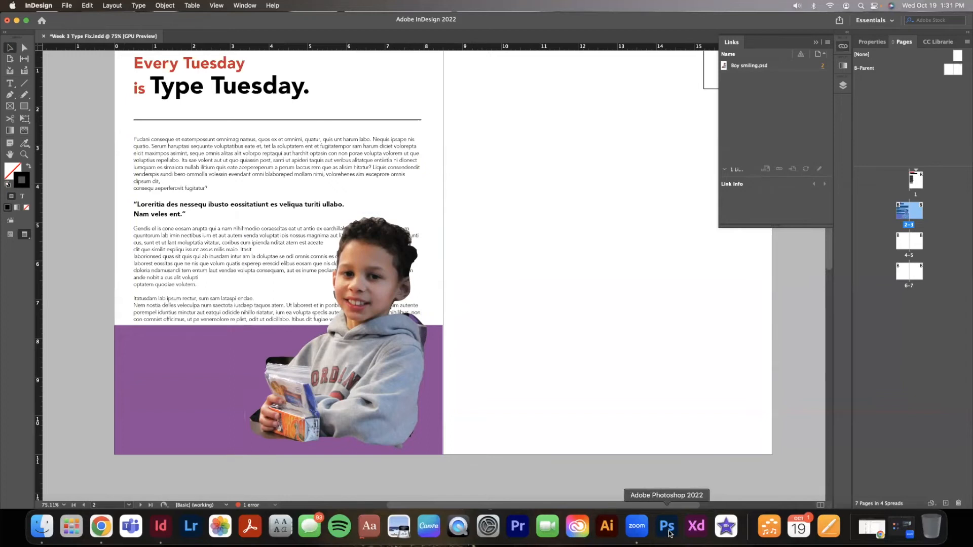
{"action": "scroll", "coordinate": [689, 238], "scroll_direction": "down", "scroll_amount": 1}
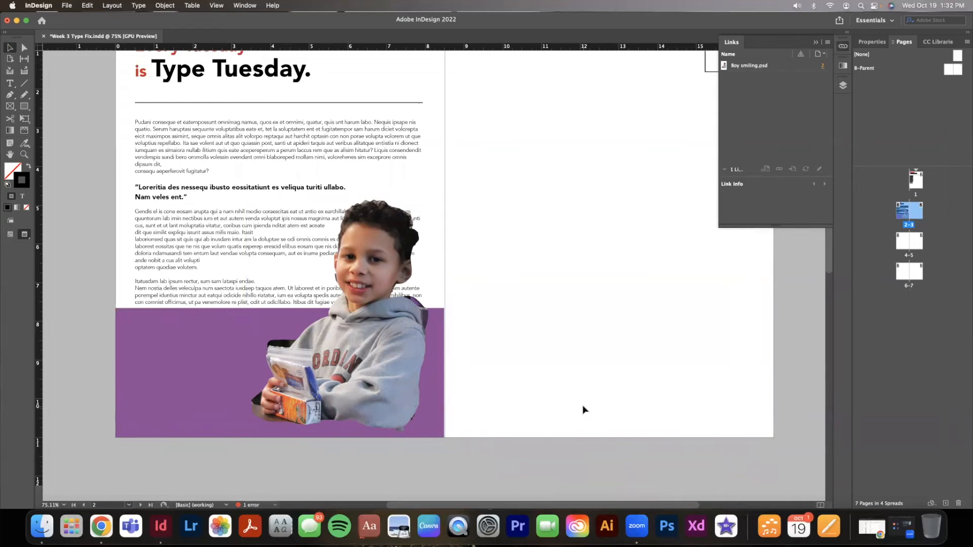
{"action": "scroll", "coordinate": [578, 405], "scroll_direction": "up", "scroll_amount": 3}
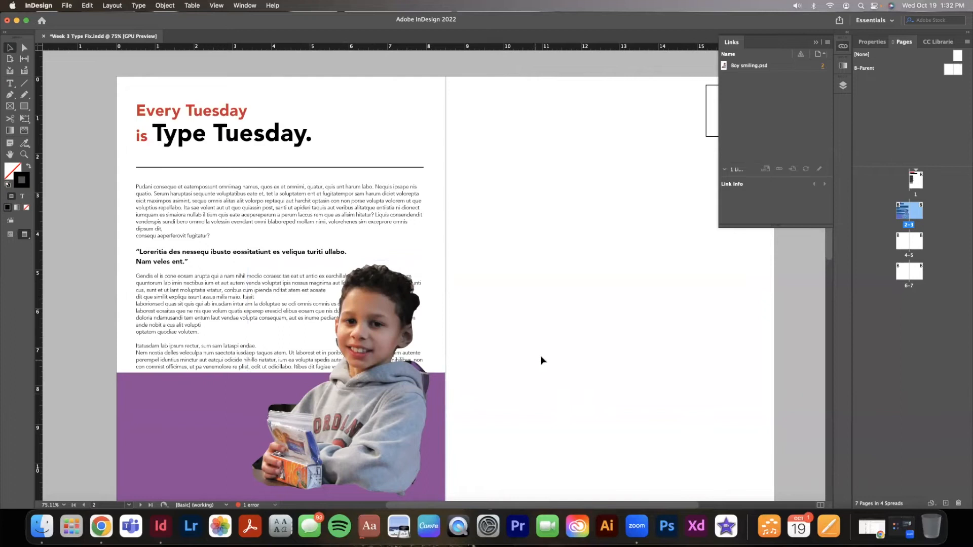
{"action": "scroll", "coordinate": [541, 360], "scroll_direction": "down", "scroll_amount": 1}
{"action": "scroll", "coordinate": [541, 360], "scroll_direction": "left", "scroll_amount": 3}
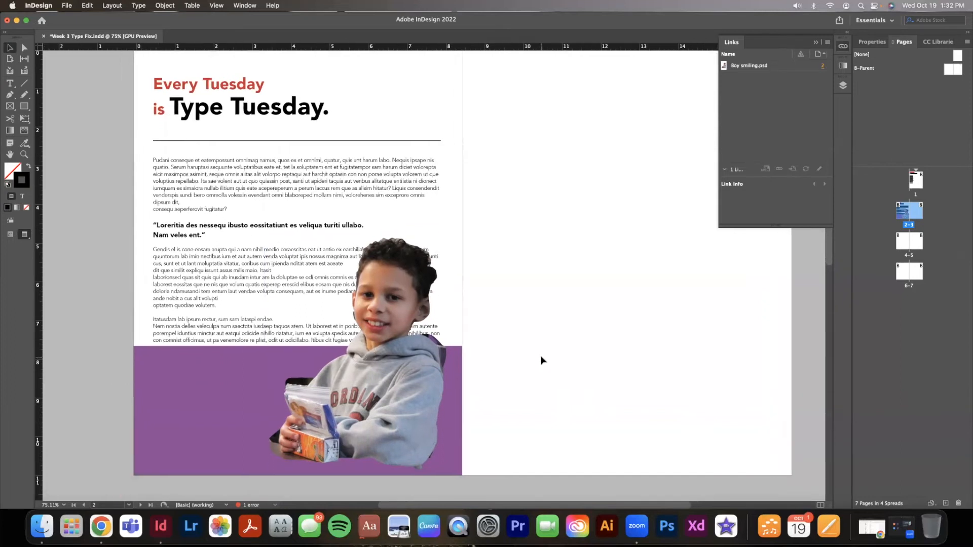
{"action": "left_click", "coordinate": [280, 286]}
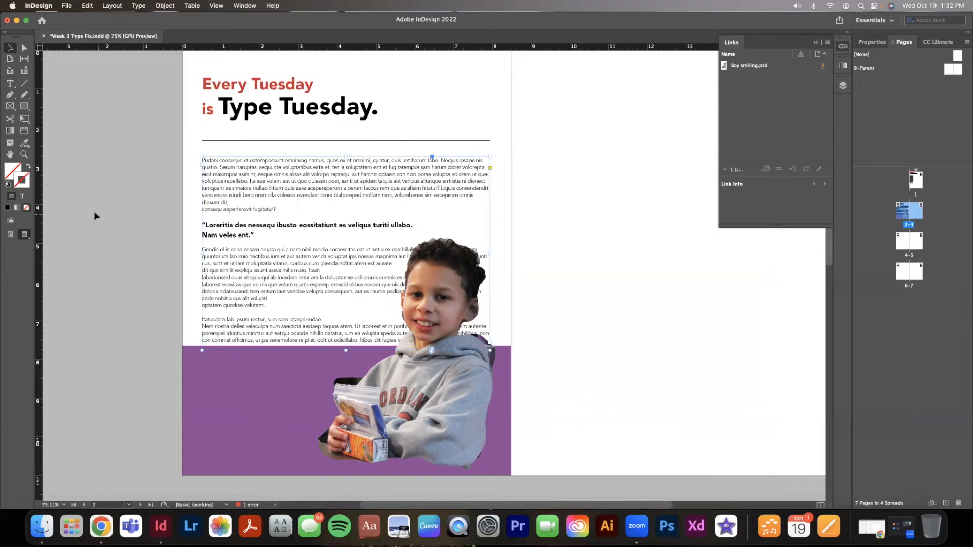
{"action": "left_click", "coordinate": [92, 181]}
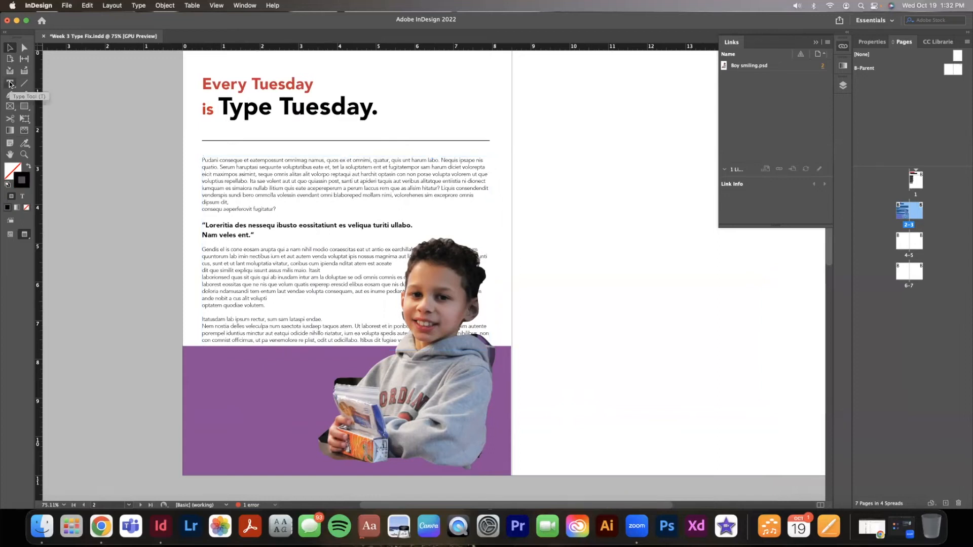
{"action": "left_click", "coordinate": [10, 84]}
{"action": "left_click", "coordinate": [422, 76]}
{"action": "key", "text": "super+a"}
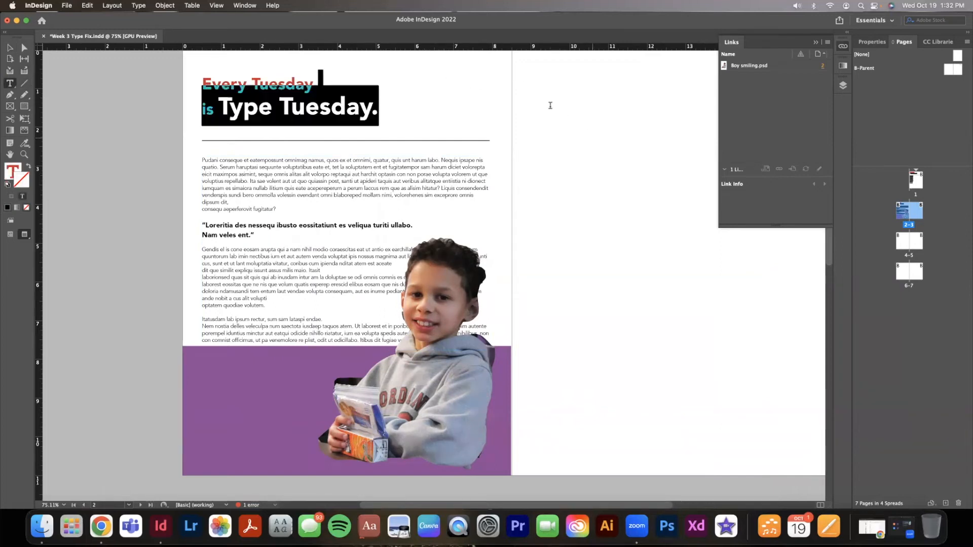
{"action": "left_click", "coordinate": [547, 96]}
{"action": "left_click", "coordinate": [10, 47]}
{"action": "key", "text": "Delete"}
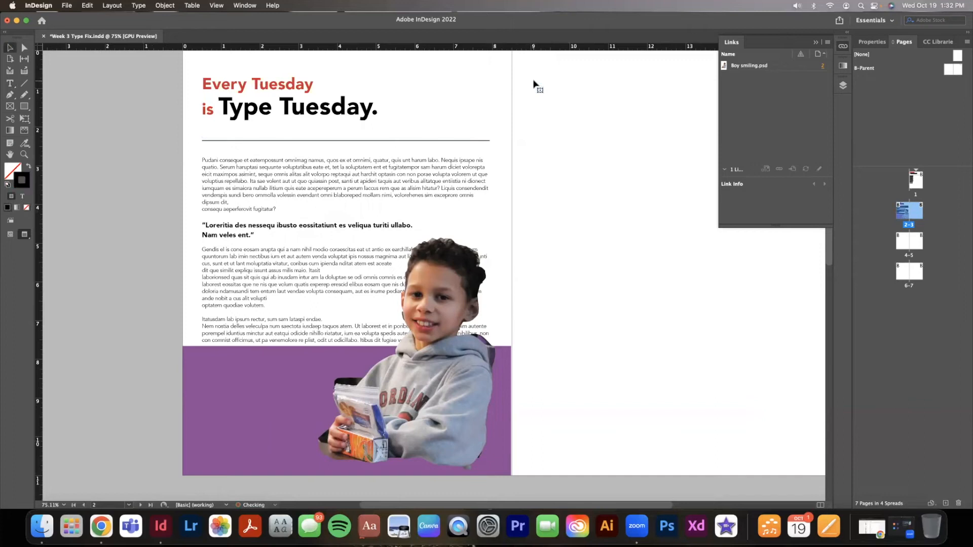
- Narrow page 2's body text frame to a column about 2.8 in wide and move it up clear of the purple rectangle
{"action": "left_click", "coordinate": [258, 221]}
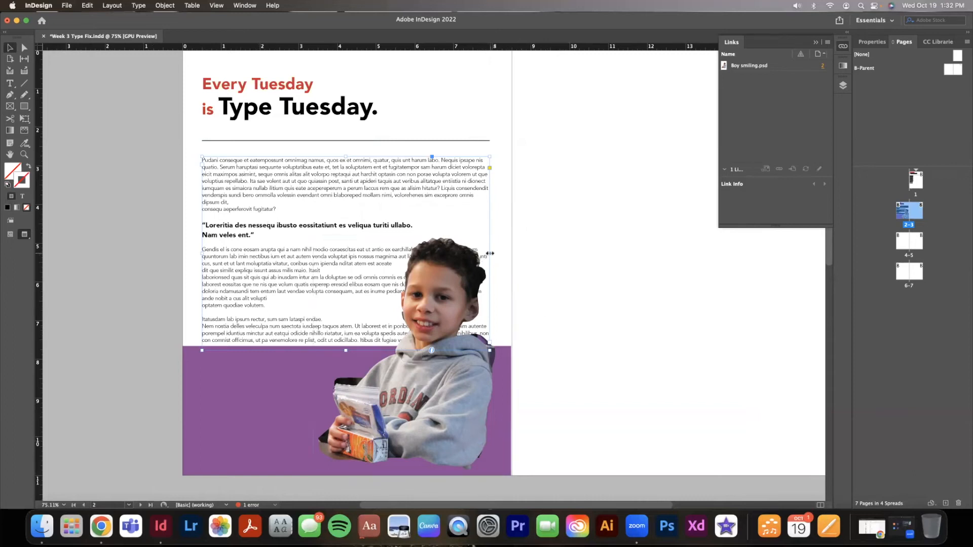
{"action": "left_click_drag", "start_coordinate": [490, 254], "coordinate": [309, 251]}
{"action": "left_click_drag", "start_coordinate": [257, 354], "coordinate": [257, 333]}
{"action": "left_click_drag", "start_coordinate": [264, 294], "coordinate": [265, 303]}
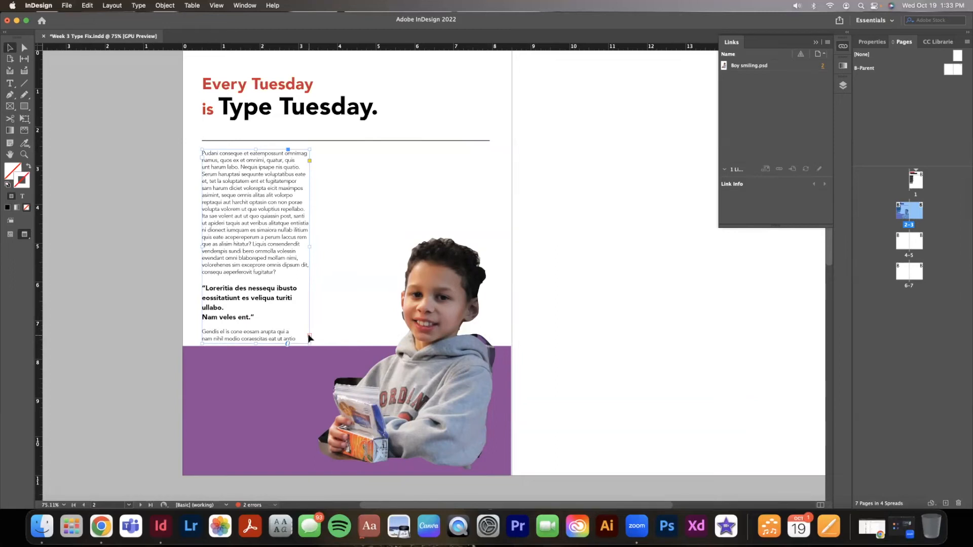
- Thread the overset body text into a second column about 2.6 in wide and 5 in tall beside the first
{"action": "left_click", "coordinate": [309, 336]}
{"action": "left_click", "coordinate": [310, 338]}
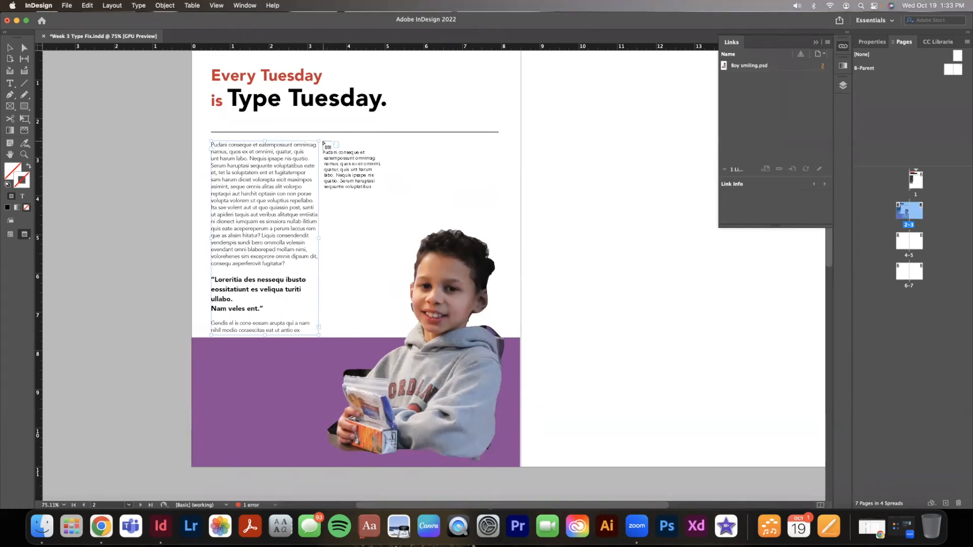
{"action": "left_click_drag", "start_coordinate": [322, 142], "coordinate": [424, 335]}
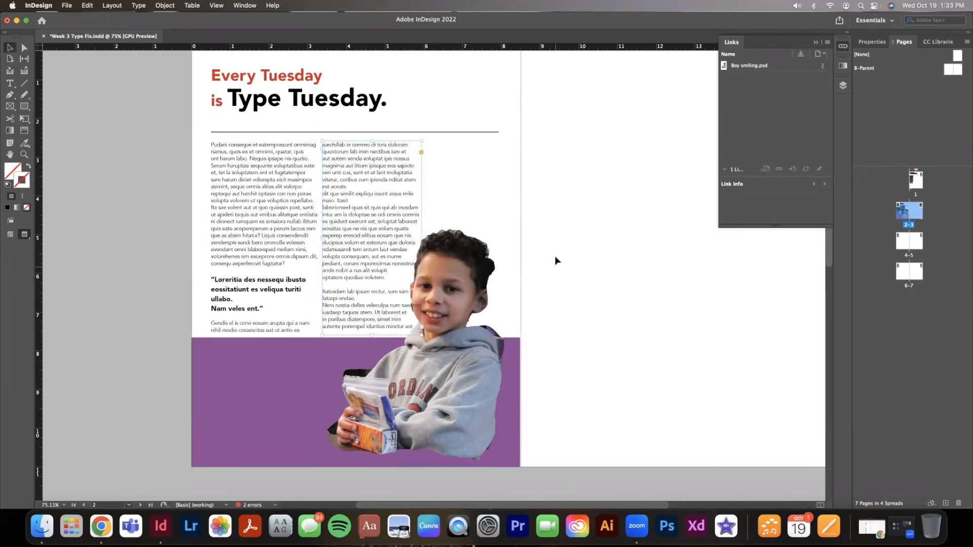
- Thread the remaining overset text into a third column about 1.9 in wide and 2.2 in tall above the boy's head
{"action": "left_click", "coordinate": [422, 328]}
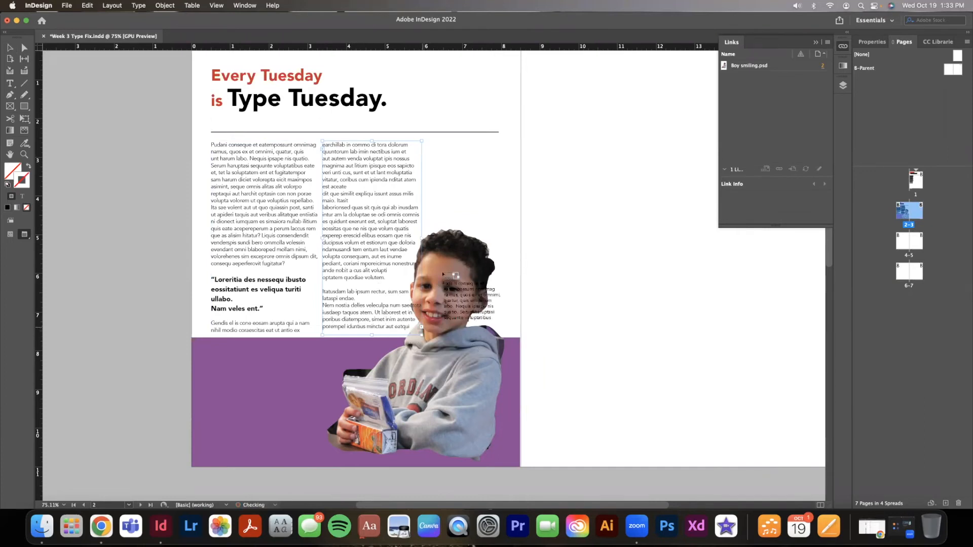
{"action": "left_click_drag", "start_coordinate": [427, 140], "coordinate": [499, 225]}
{"action": "left_click", "coordinate": [553, 228]}
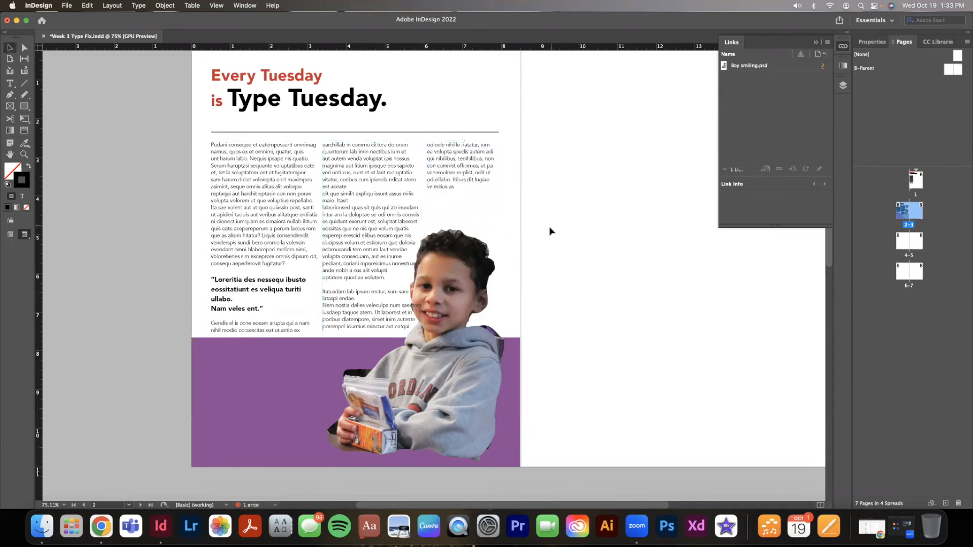
{"action": "left_click", "coordinate": [286, 221]}
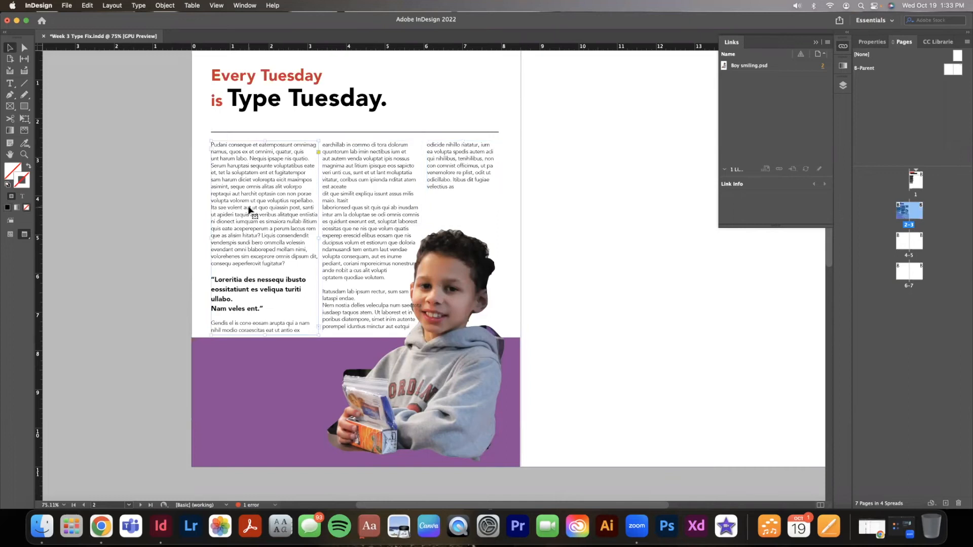
{"action": "left_click", "coordinate": [170, 197]}
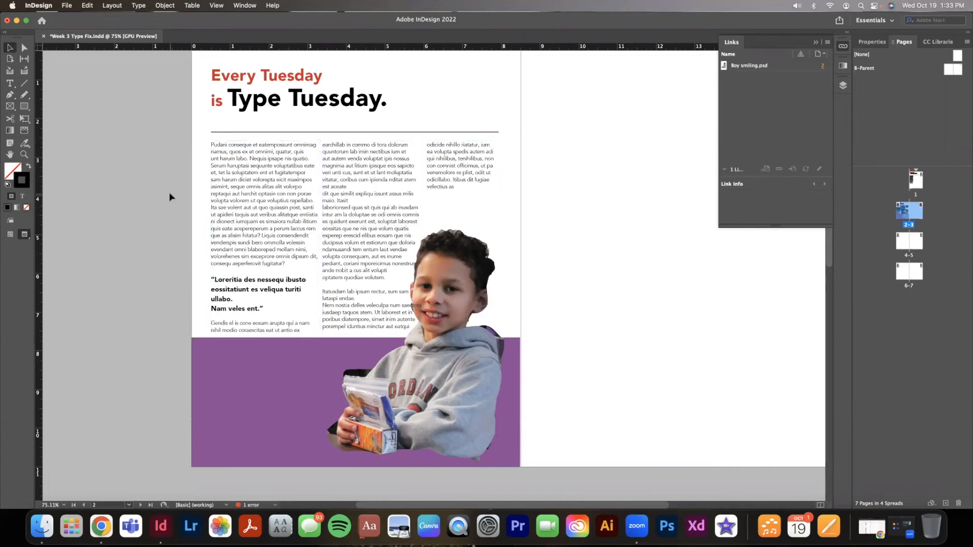
{"action": "left_click_drag", "start_coordinate": [449, 183], "coordinate": [516, 201]}
{"action": "left_click", "coordinate": [540, 201]}
- Narrow the first text column and widen it again to reflow the body text through the threaded columns
{"action": "left_click", "coordinate": [223, 212]}
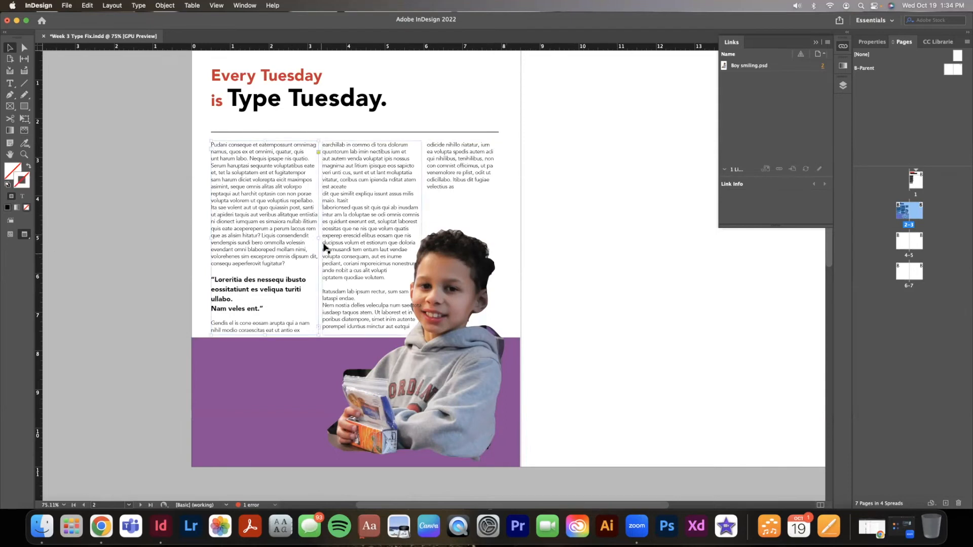
{"action": "left_click_drag", "start_coordinate": [318, 238], "coordinate": [310, 238]}
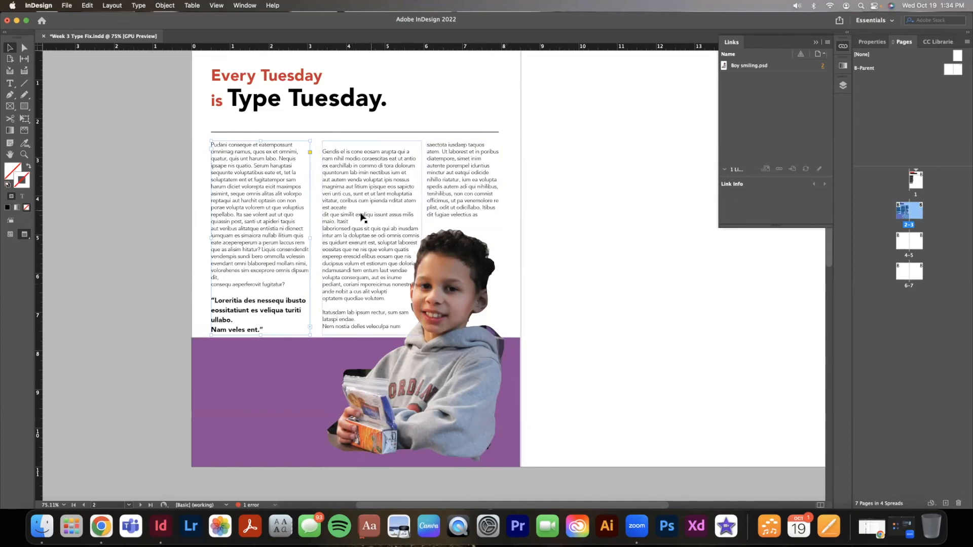
{"action": "left_click", "coordinate": [616, 202]}
{"action": "left_click", "coordinate": [252, 228]}
{"action": "left_click_drag", "start_coordinate": [310, 238], "coordinate": [319, 238]}
{"action": "left_click", "coordinate": [608, 184]}
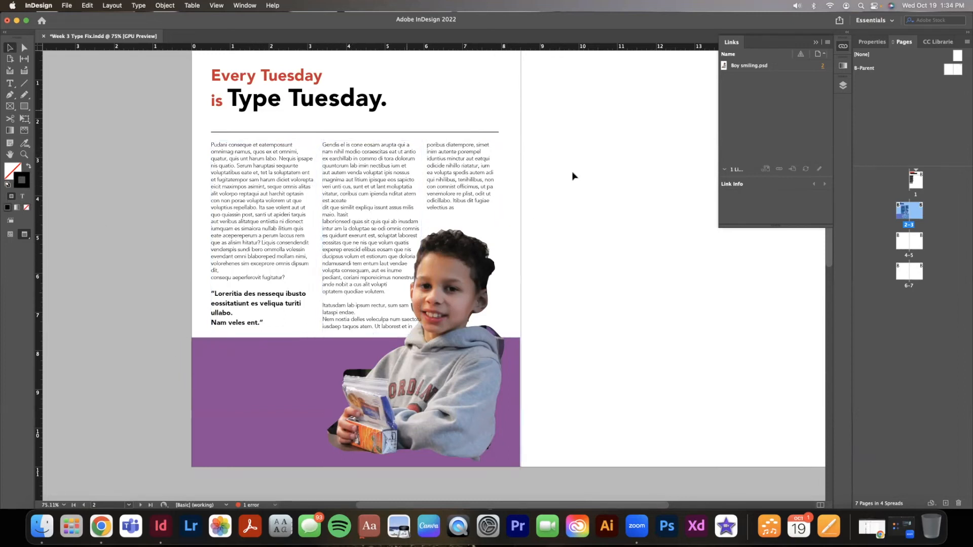
- Set all of page 2's threaded body text to the Avenir Medium font
{"action": "key", "text": "t"}
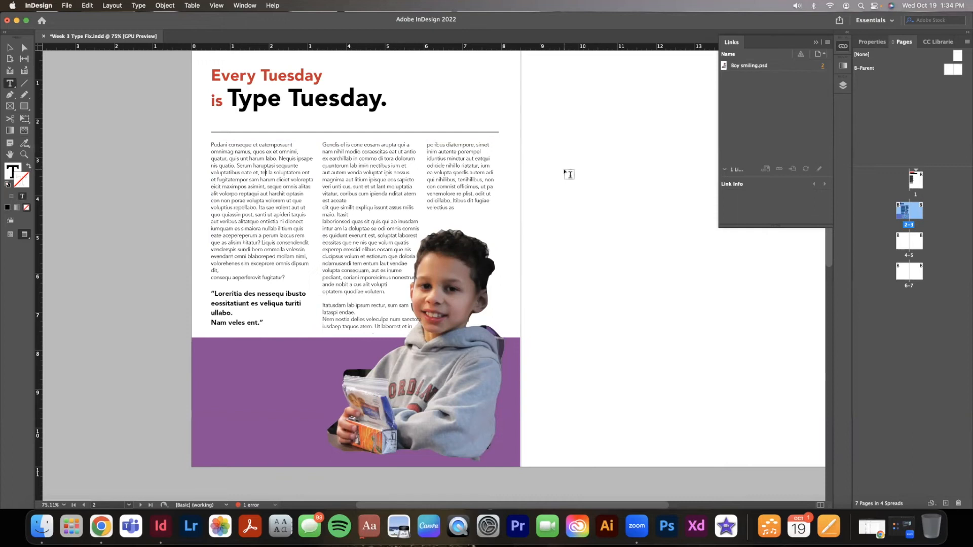
{"action": "scroll", "coordinate": [569, 174], "scroll_direction": "left", "scroll_amount": 5}
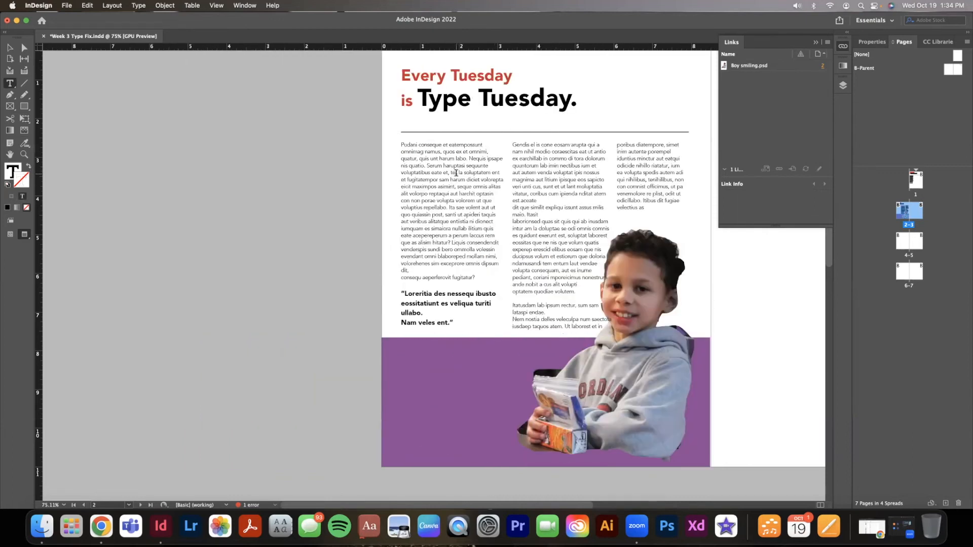
{"action": "scroll", "coordinate": [456, 173], "scroll_direction": "right", "scroll_amount": 3}
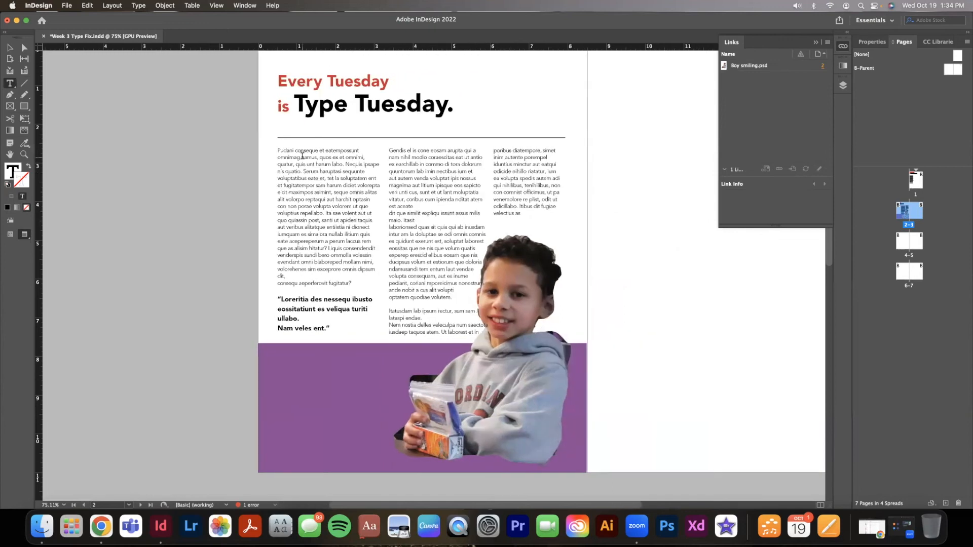
{"action": "left_click_drag", "start_coordinate": [302, 156], "coordinate": [621, 282]}
{"action": "left_click", "coordinate": [337, 152]}
{"action": "key", "text": "super+a"}
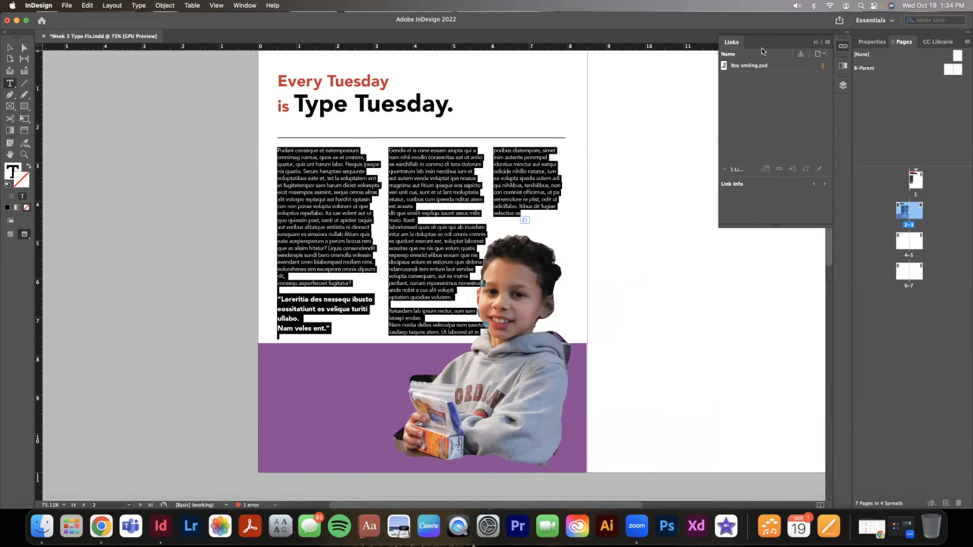
{"action": "left_click", "coordinate": [867, 42]}
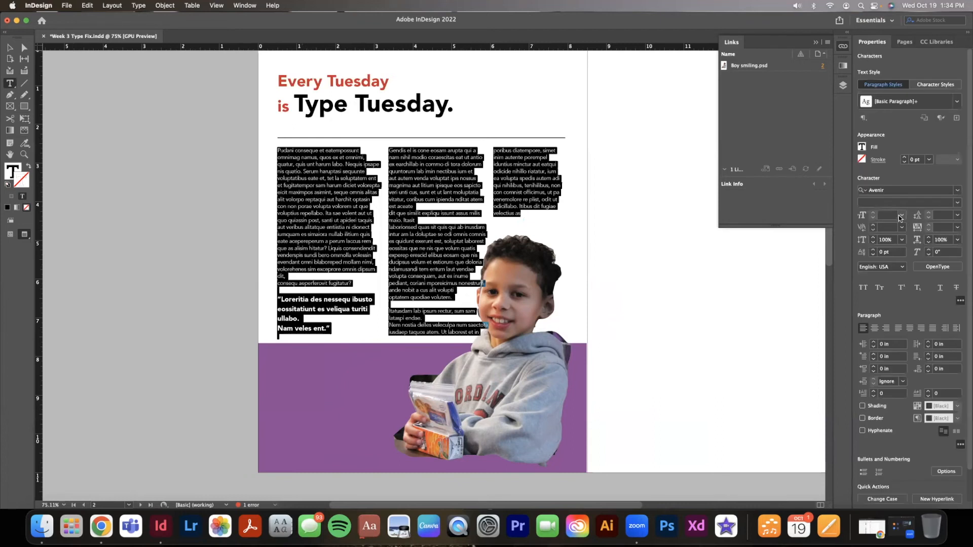
{"action": "left_click", "coordinate": [958, 191]}
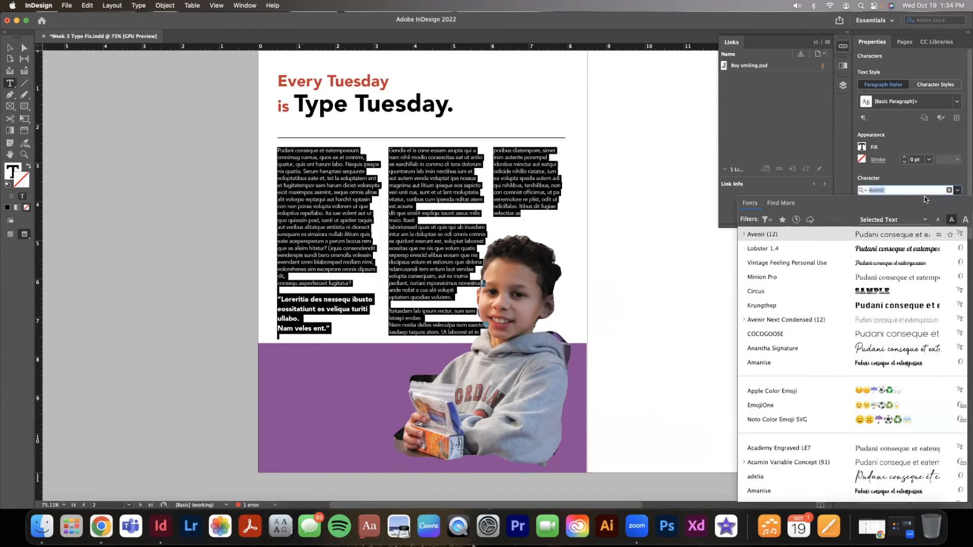
{"action": "left_click", "coordinate": [745, 235]}
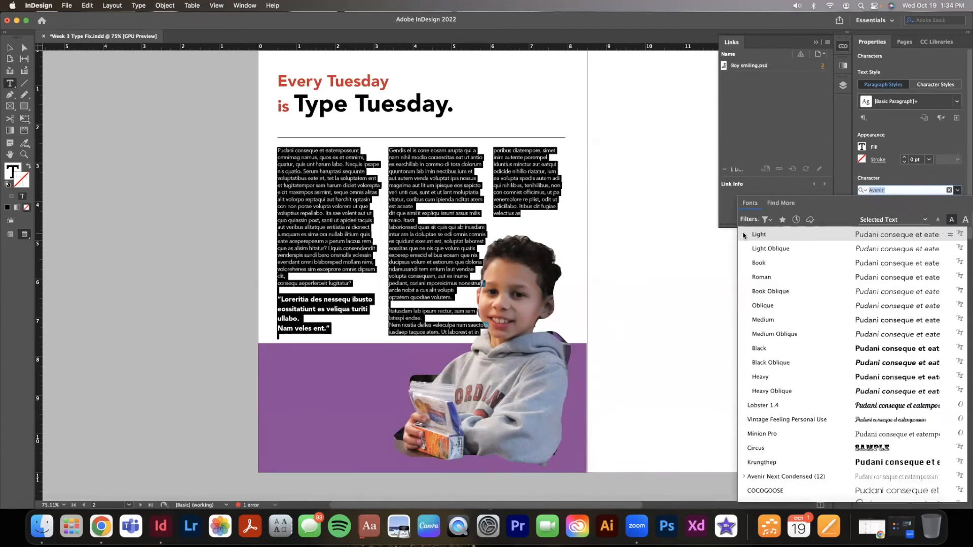
{"action": "left_click", "coordinate": [766, 315]}
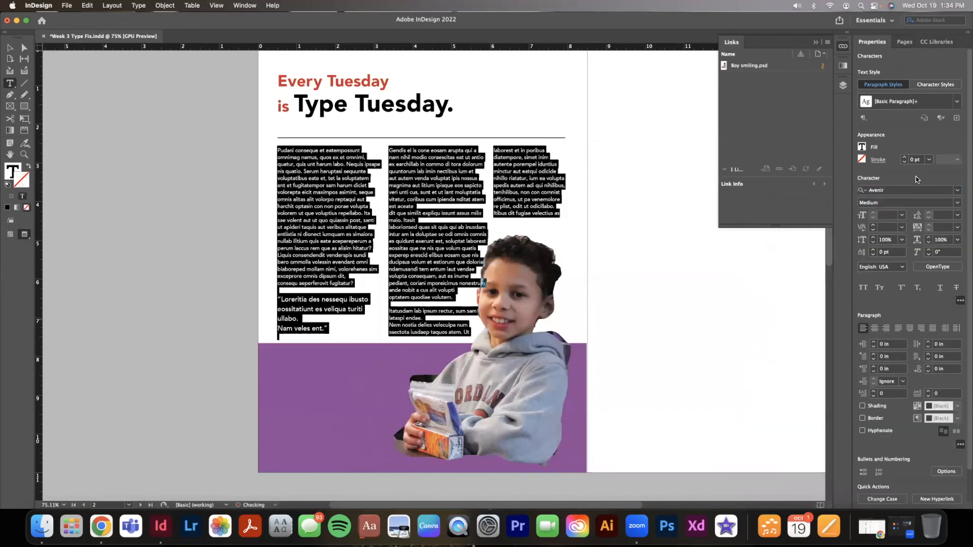
- Set the threaded body text's size to 10 pt and its leading to 13 pt
{"action": "left_click", "coordinate": [903, 216]}
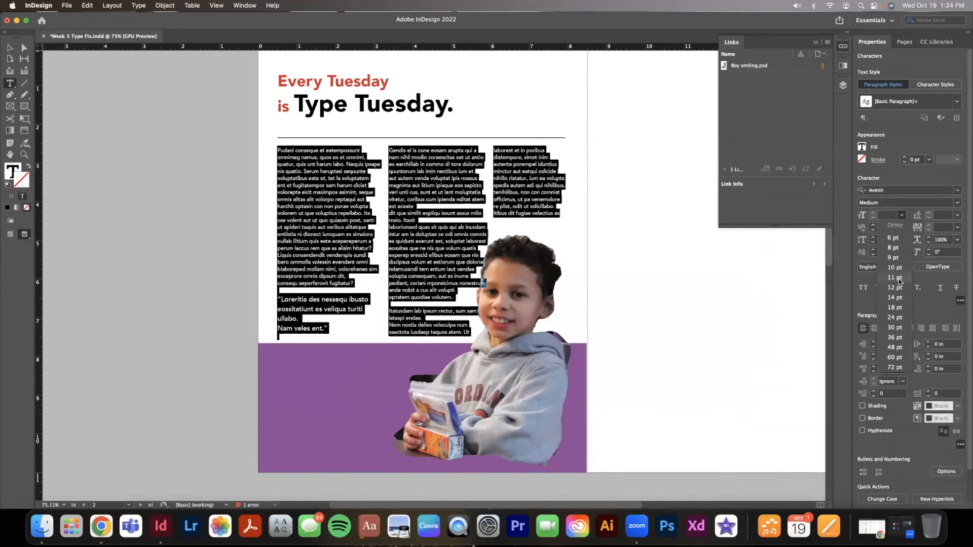
{"action": "left_click", "coordinate": [895, 278]}
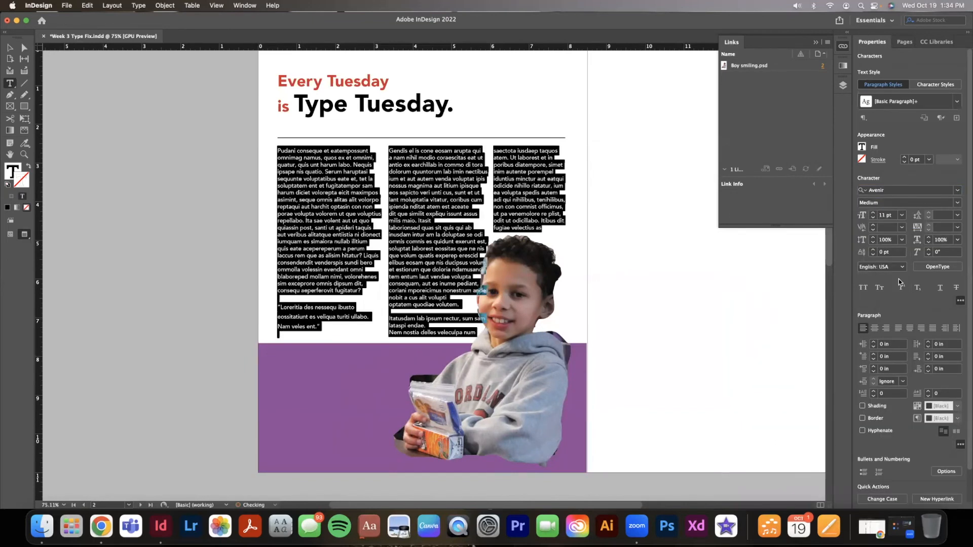
{"action": "left_click", "coordinate": [872, 220]}
{"action": "left_click", "coordinate": [957, 215]}
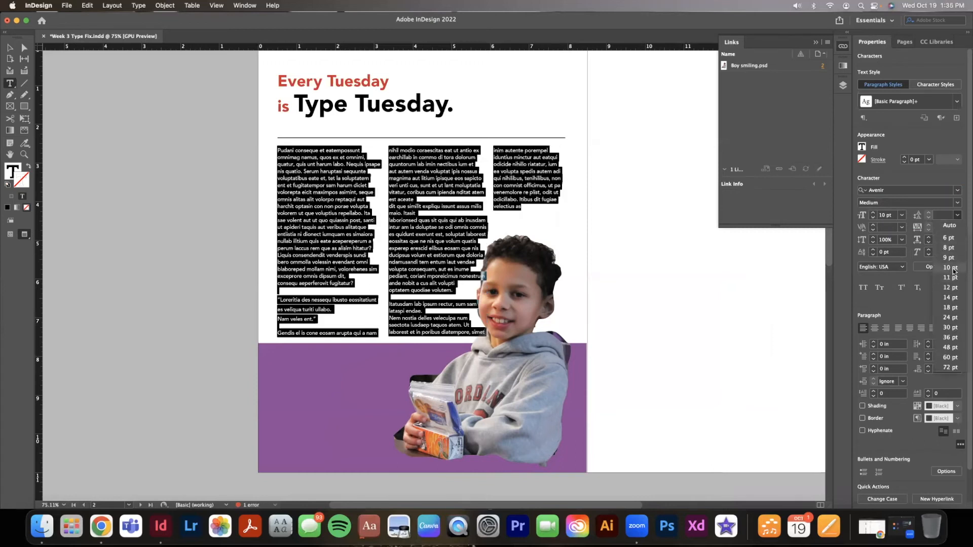
{"action": "left_click", "coordinate": [953, 268]}
{"action": "left_click", "coordinate": [929, 212]}
{"action": "left_click", "coordinate": [930, 212]}
{"action": "left_click", "coordinate": [930, 213]}
{"action": "left_click", "coordinate": [929, 218]}
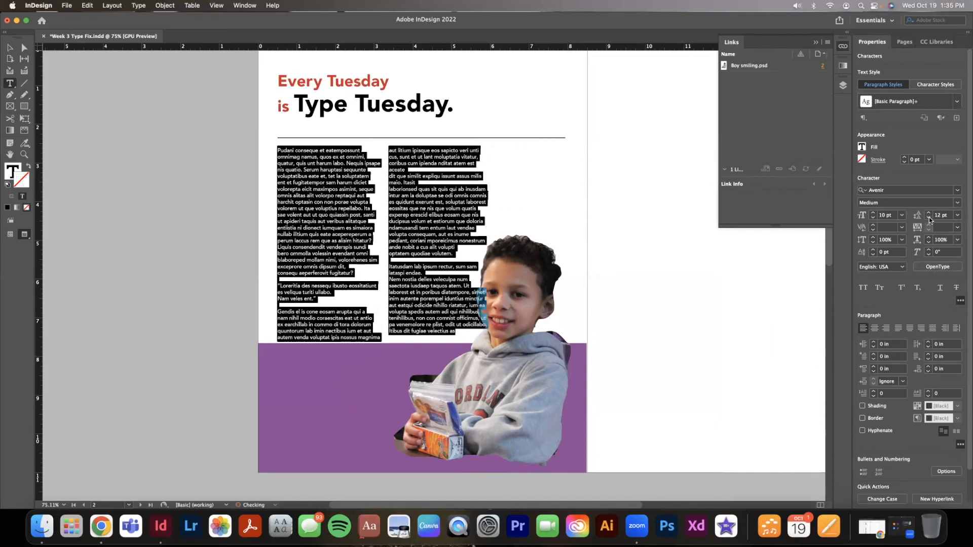
{"action": "left_click", "coordinate": [929, 213]}
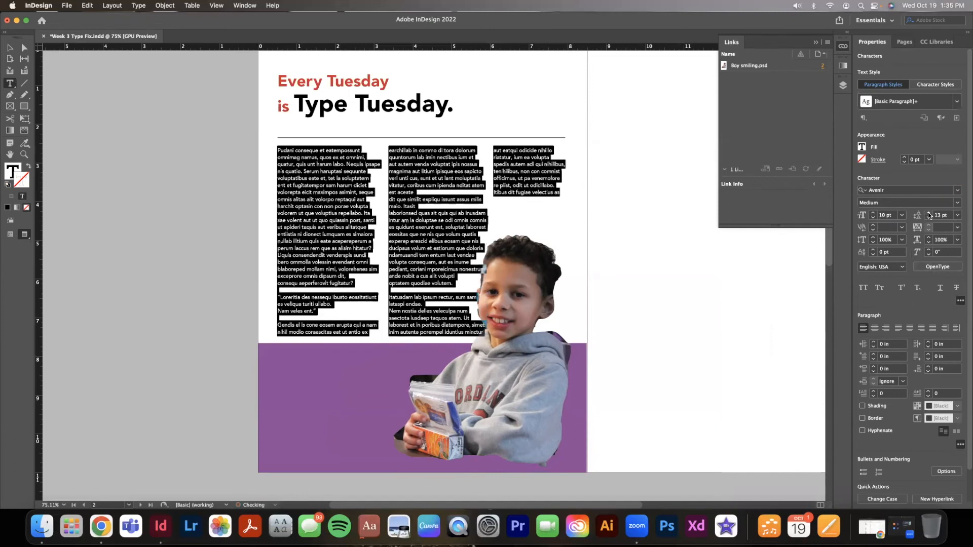
- Try centre alignment on the body text and return it to left alignment
{"action": "left_click", "coordinate": [873, 328]}
{"action": "left_click", "coordinate": [862, 329]}
{"action": "left_click", "coordinate": [11, 49]}
{"action": "left_click", "coordinate": [634, 174]}
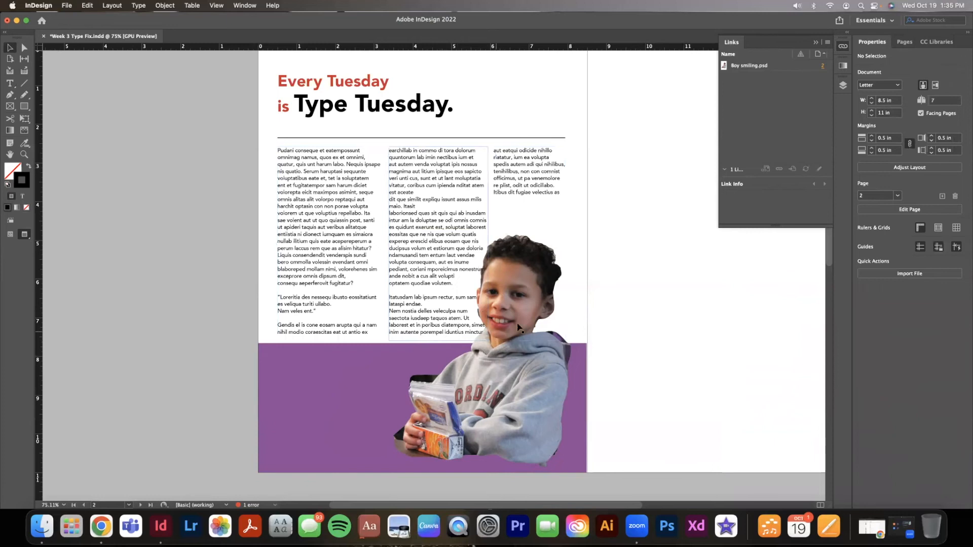
- Try wrapping the body text around the boy image's bounding box and return the image to no text wrap
{"action": "double_click", "coordinate": [460, 269]}
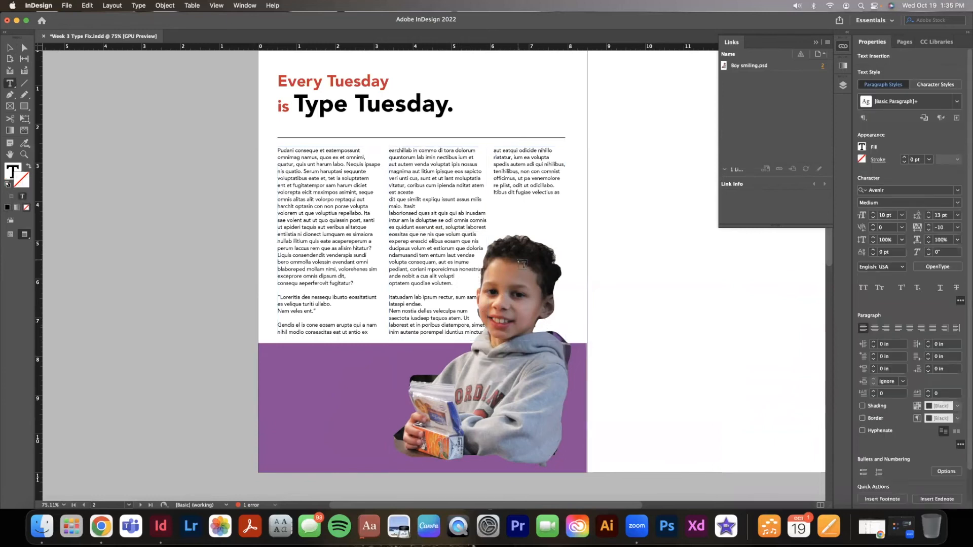
{"action": "key", "text": "Escape"}
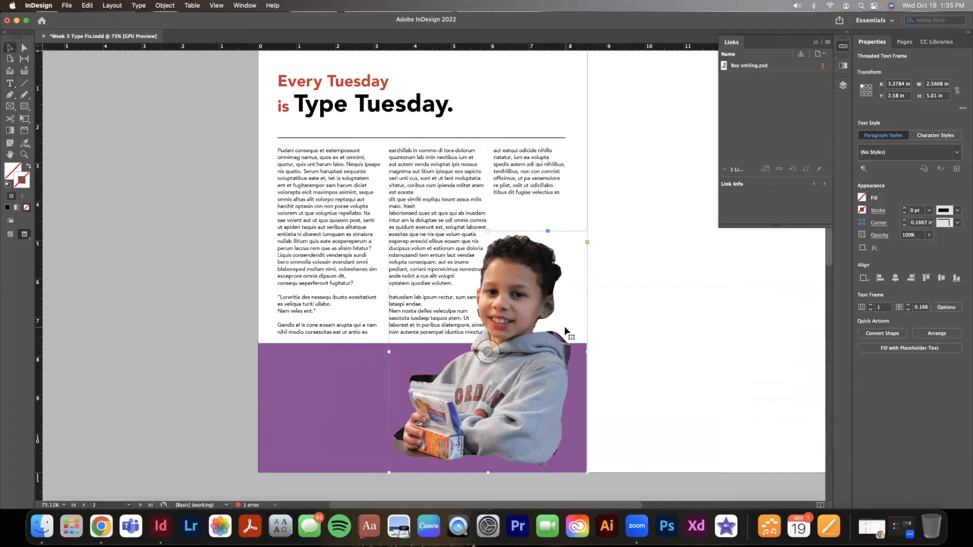
{"action": "left_click", "coordinate": [565, 331]}
{"action": "left_click", "coordinate": [878, 246]}
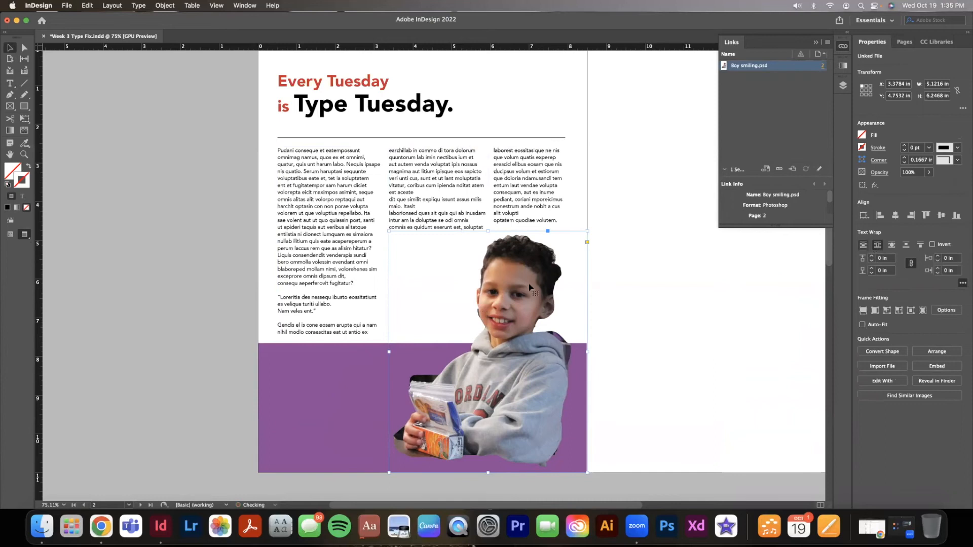
{"action": "left_click", "coordinate": [864, 246]}
{"action": "left_click", "coordinate": [877, 247]}
{"action": "left_click", "coordinate": [864, 246]}
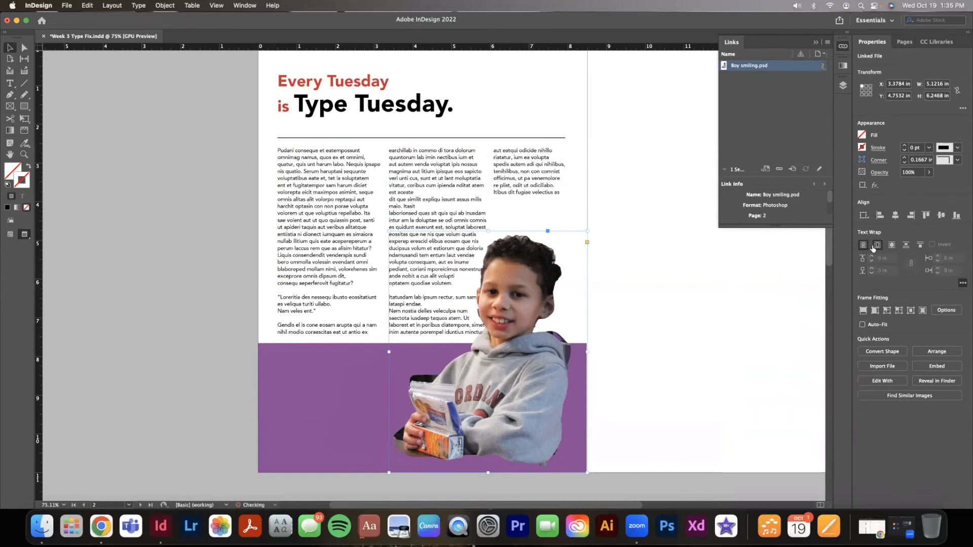
{"action": "left_click", "coordinate": [152, 218]}
- Break the second column's lines before "nonestrum", "sam" and "simet" and remove the break after "volupti" to keep the text off the boy
{"action": "key", "text": "t"}
{"action": "left_click", "coordinate": [464, 263]}
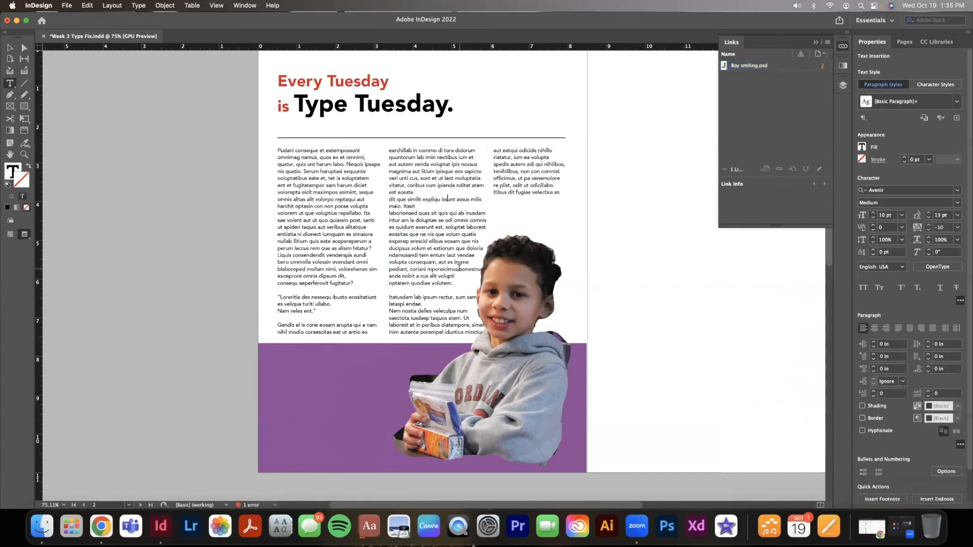
{"action": "key", "text": "Return"}
{"action": "key", "text": "Return"}
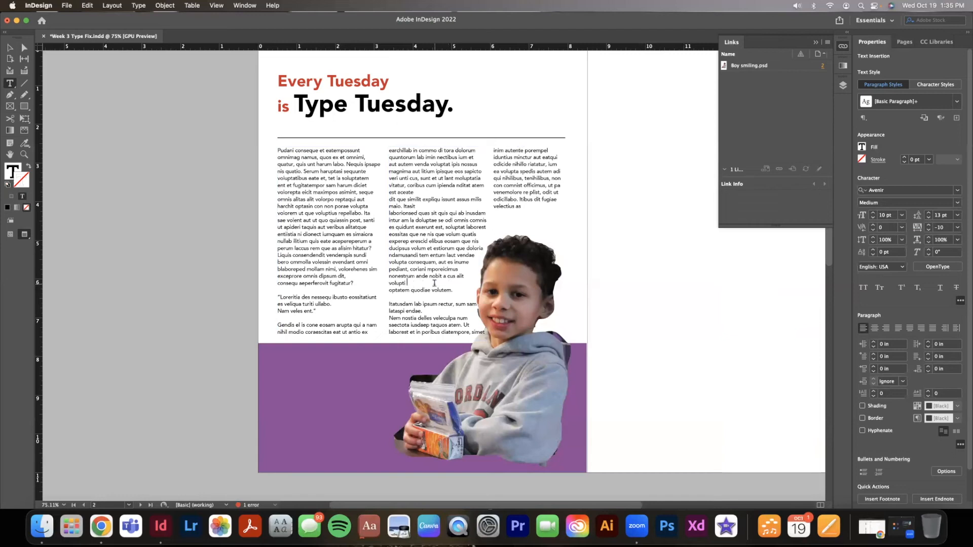
{"action": "key", "text": "BackSpace"}
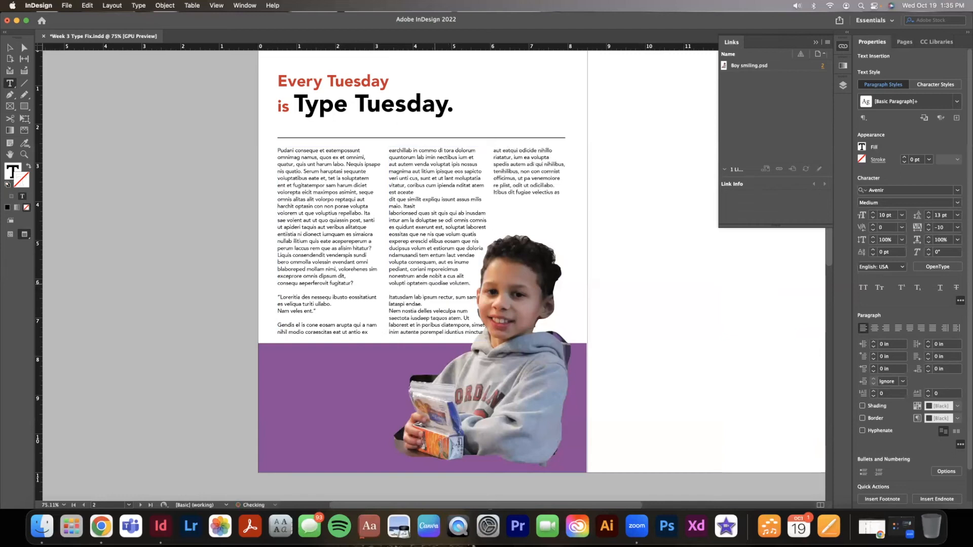
{"action": "key", "text": "Return"}
{"action": "left_click", "coordinate": [471, 324]}
{"action": "key", "text": "Return"}
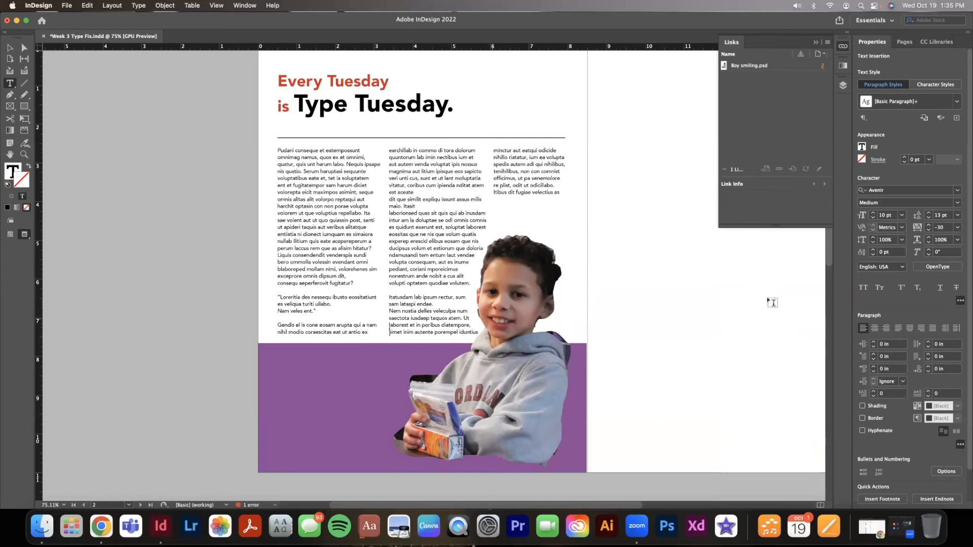
- Nudge the boy image right to X 3.4895 in and down to Y 4.8643 in
{"action": "left_click", "coordinate": [11, 48]}
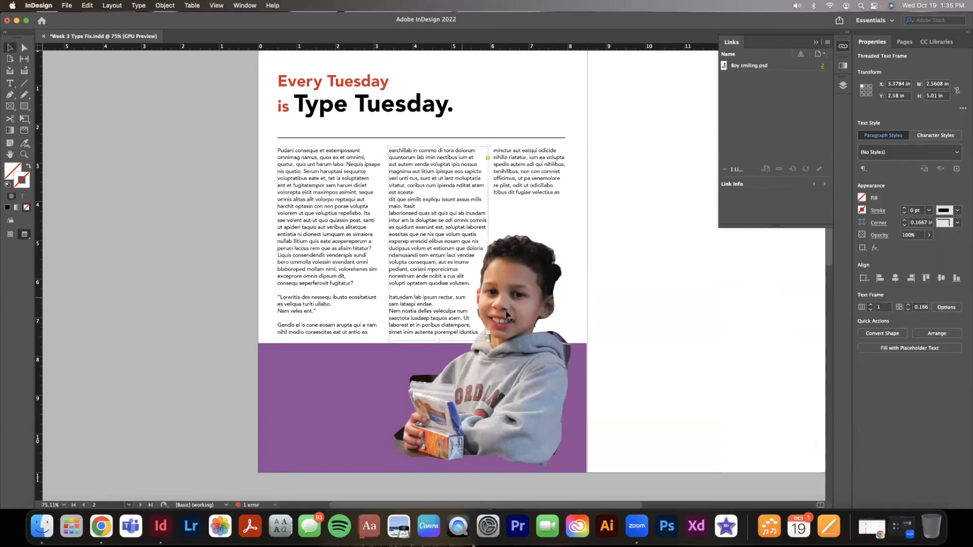
{"action": "left_click", "coordinate": [546, 322]}
{"action": "key", "text": "Right"}
{"action": "key", "text": "Right"}
{"action": "key", "text": "Right"}
{"action": "key", "text": "Right"}
{"action": "key", "text": "Right"}
{"action": "key", "text": "Right"}
{"action": "key", "text": "Right"}
{"action": "key", "text": "Right"}
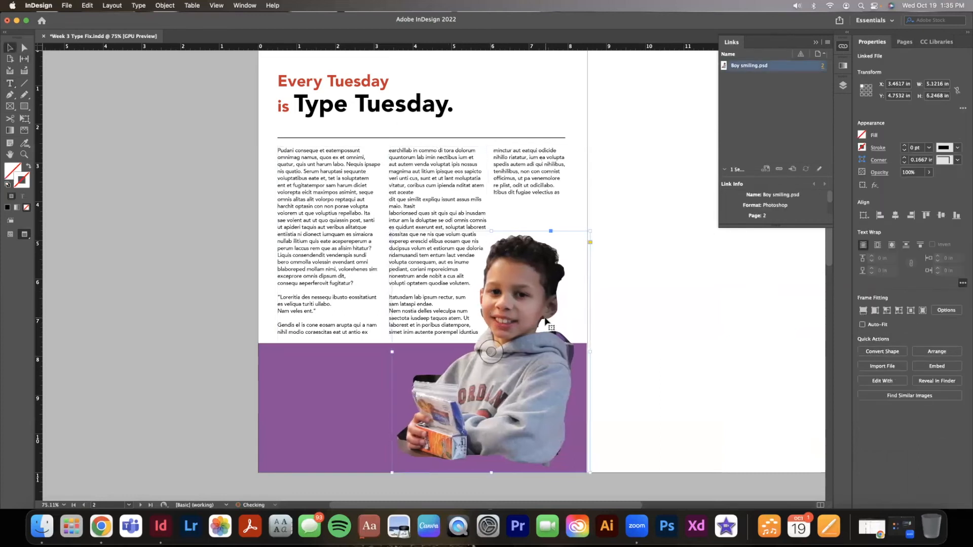
{"action": "key", "text": "Down"}
{"action": "key", "text": "Down"}
{"action": "key", "text": "Down"}
{"action": "key", "text": "Down"}
{"action": "key", "text": "Down"}
{"action": "key", "text": "Down"}
{"action": "key", "text": "Down"}
{"action": "key", "text": "Down"}
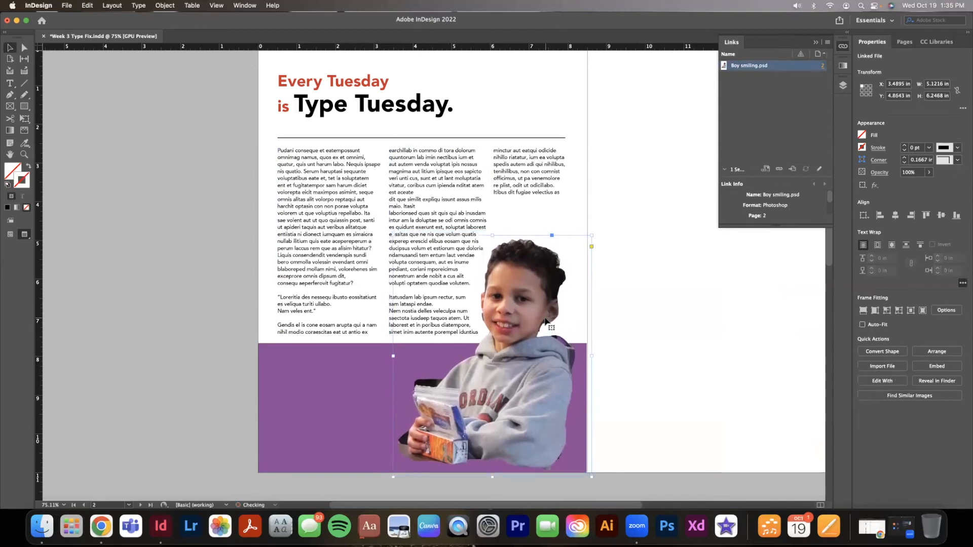
{"action": "left_click", "coordinate": [628, 293]}
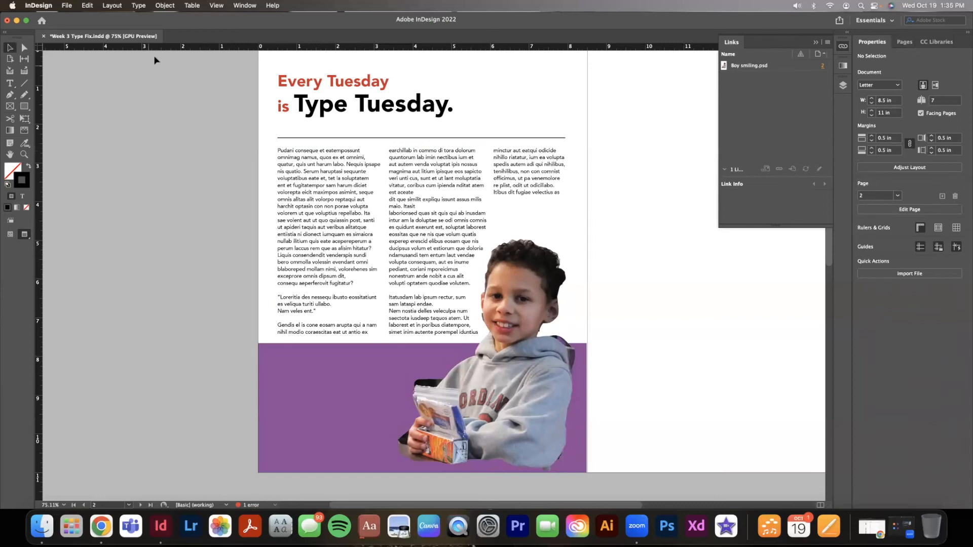
- Add vertical guides at about 3.3 in and 6 in and horizontal guides at about 1.8 in and 2.3 in on page 2
{"action": "left_click_drag", "start_coordinate": [40, 120], "coordinate": [386, 118]}
{"action": "left_click_drag", "start_coordinate": [39, 220], "coordinate": [488, 206]}
{"action": "left_click_drag", "start_coordinate": [489, 204], "coordinate": [490, 202]}
{"action": "left_click_drag", "start_coordinate": [339, 47], "coordinate": [345, 118]}
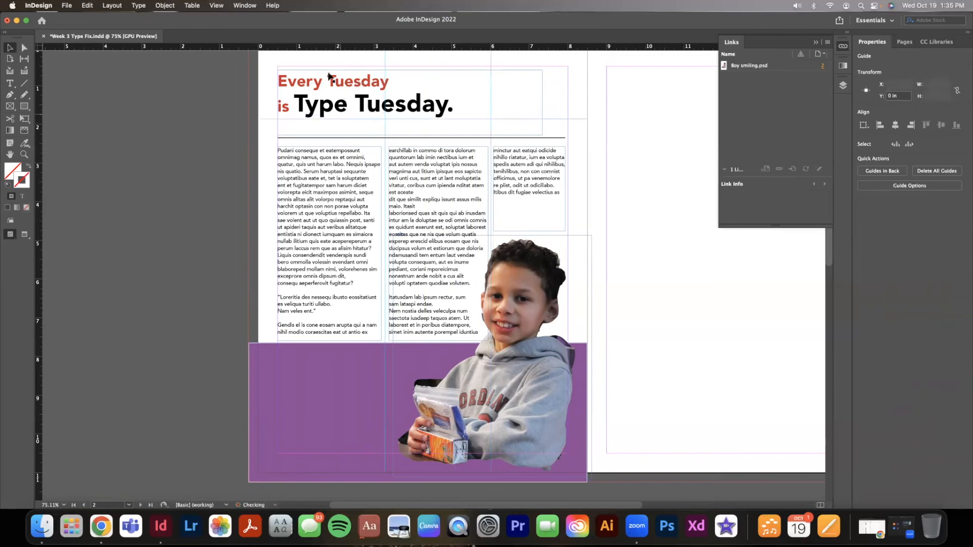
{"action": "left_click_drag", "start_coordinate": [322, 49], "coordinate": [336, 120]}
{"action": "left_click", "coordinate": [206, 207]}
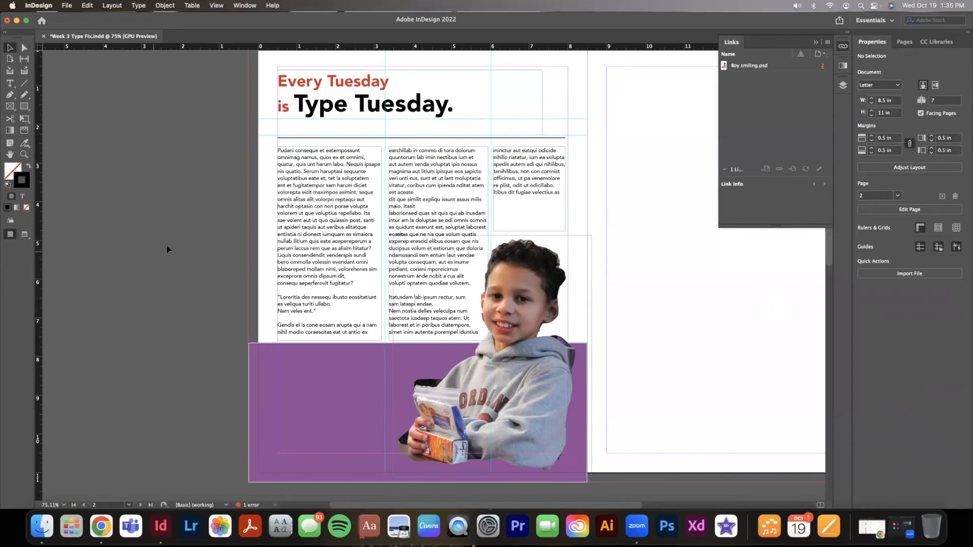
- Collapse the Links panel and go to page 4 on the 4-5 spread
{"action": "scroll", "coordinate": [182, 240], "scroll_direction": "right", "scroll_amount": 5}
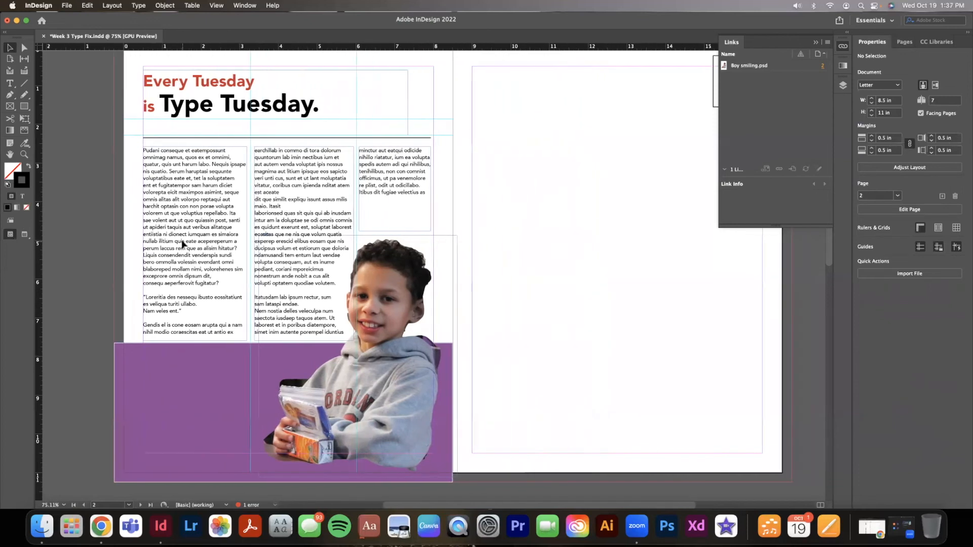
{"action": "left_click", "coordinate": [815, 42]}
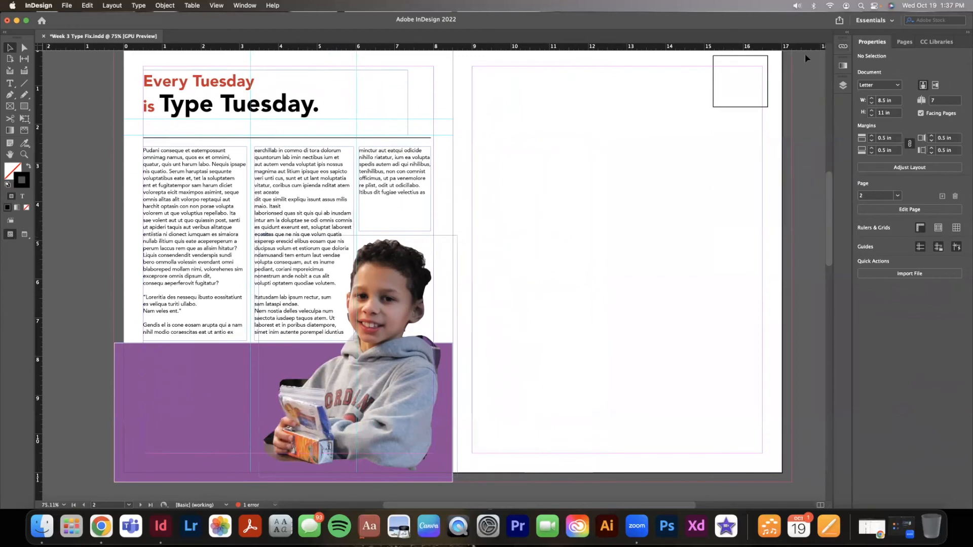
{"action": "left_click", "coordinate": [905, 42]}
{"action": "double_click", "coordinate": [907, 242]}
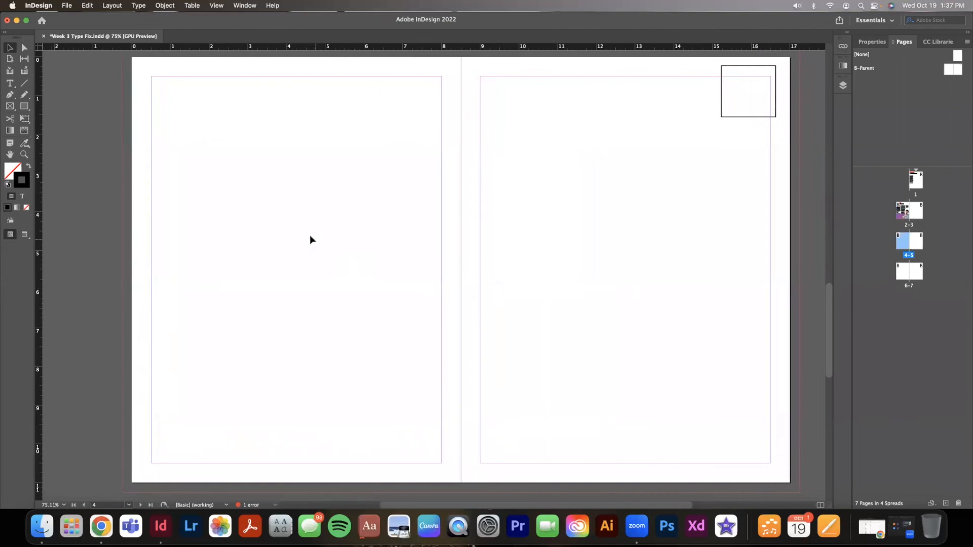
- Add vertical guides at about 2.1 and 4.6 in and horizontal guides at about 1, 1.8, 2.1 and 2.8 in on page 4
{"action": "left_click_drag", "start_coordinate": [38, 108], "coordinate": [215, 116]}
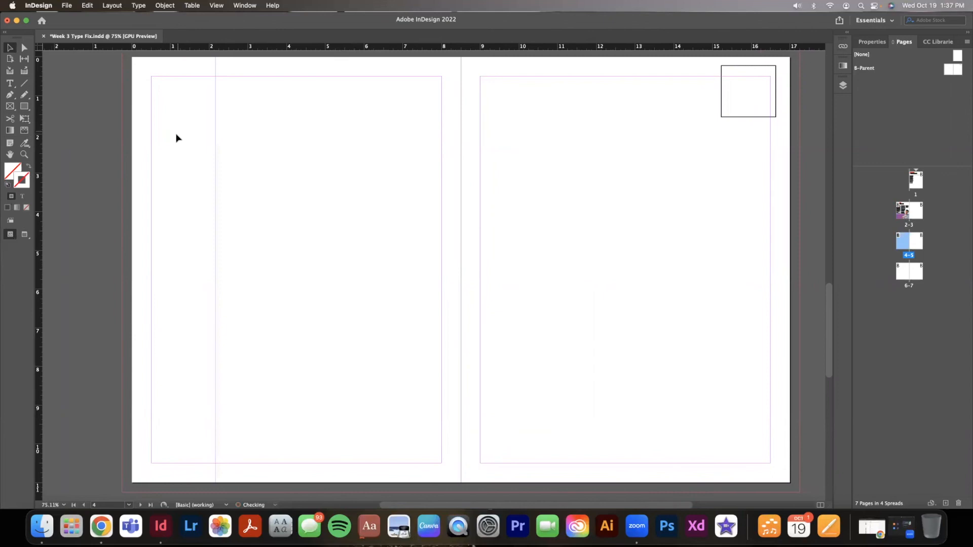
{"action": "left_click_drag", "start_coordinate": [203, 47], "coordinate": [206, 141]}
{"action": "left_click_drag", "start_coordinate": [324, 49], "coordinate": [324, 128]}
{"action": "left_click_drag", "start_coordinate": [308, 46], "coordinate": [307, 95]}
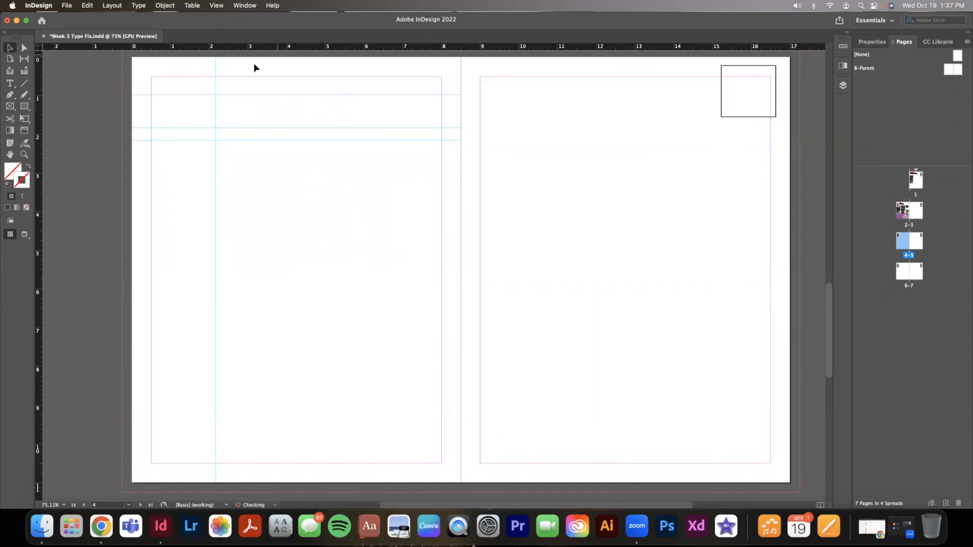
{"action": "left_click", "coordinate": [110, 213]}
{"action": "left_click_drag", "start_coordinate": [240, 60], "coordinate": [240, 165]}
{"action": "left_click_drag", "start_coordinate": [40, 251], "coordinate": [310, 243]}
- Draw a default black-outlined rectangle about 1.6 in wide and 1.3 in tall from page 4's upper-left margin corner to the guides
{"action": "key", "text": "d"}
{"action": "left_click", "coordinate": [25, 106]}
{"action": "left_click_drag", "start_coordinate": [152, 76], "coordinate": [215, 127]}
- Add a text frame about 5.4 in wide and 0.8 in tall beside the rectangle, containing the text "Title"
{"action": "key", "text": "t"}
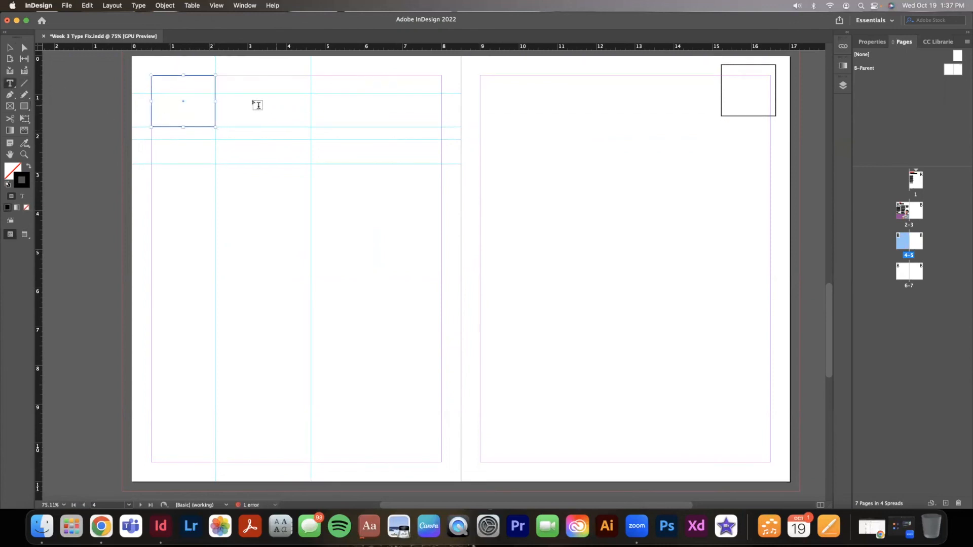
{"action": "left_click_drag", "start_coordinate": [224, 95], "coordinate": [431, 127]}
{"action": "type", "text": "Title"}
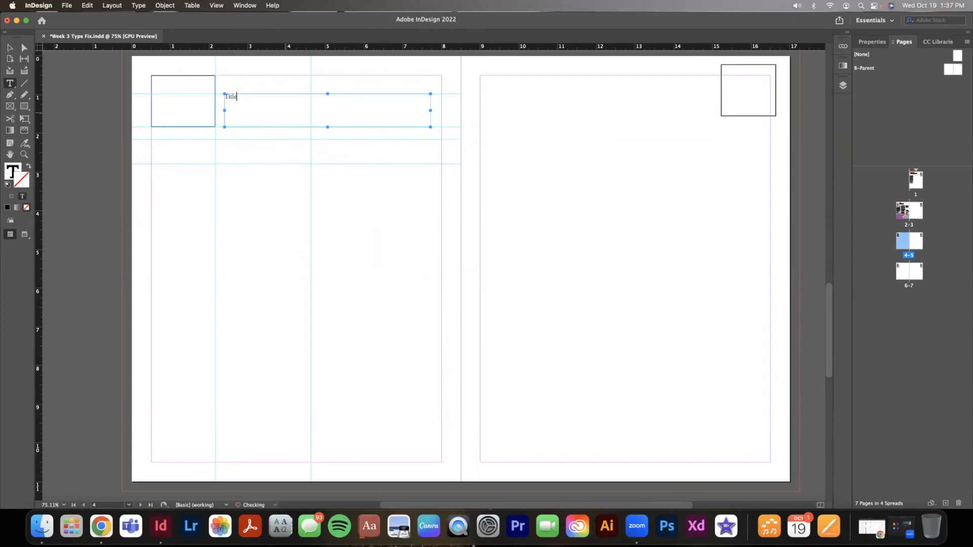
- Set all of the title text in Avenir Next Condensed Heavy at 36 pt
{"action": "key", "text": "super+a"}
{"action": "left_click", "coordinate": [888, 41]}
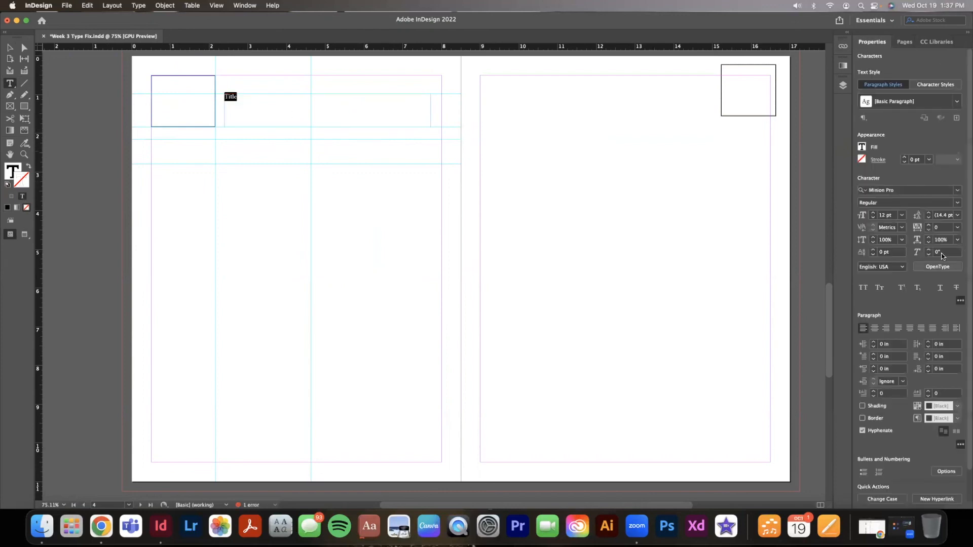
{"action": "left_click", "coordinate": [957, 190]}
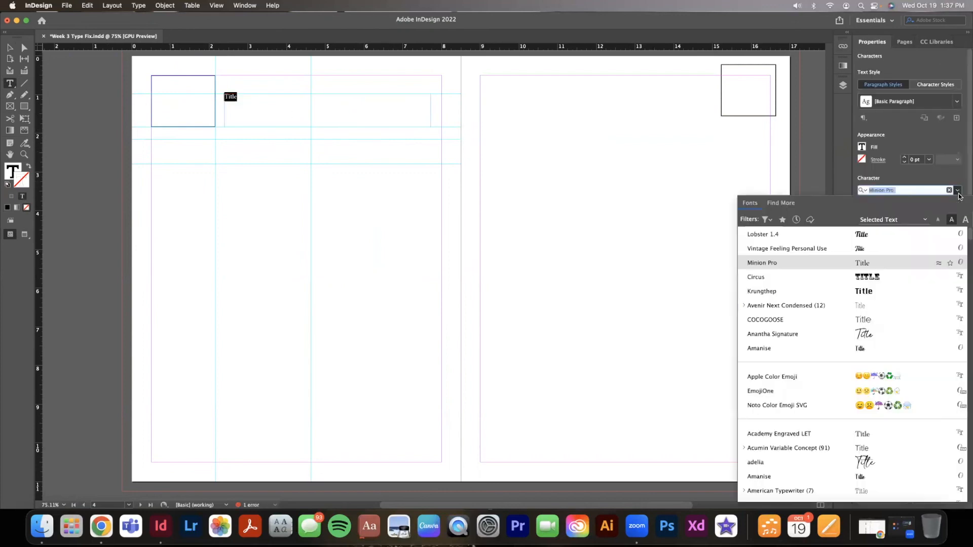
{"action": "left_click", "coordinate": [795, 302]}
{"action": "left_click", "coordinate": [957, 202]}
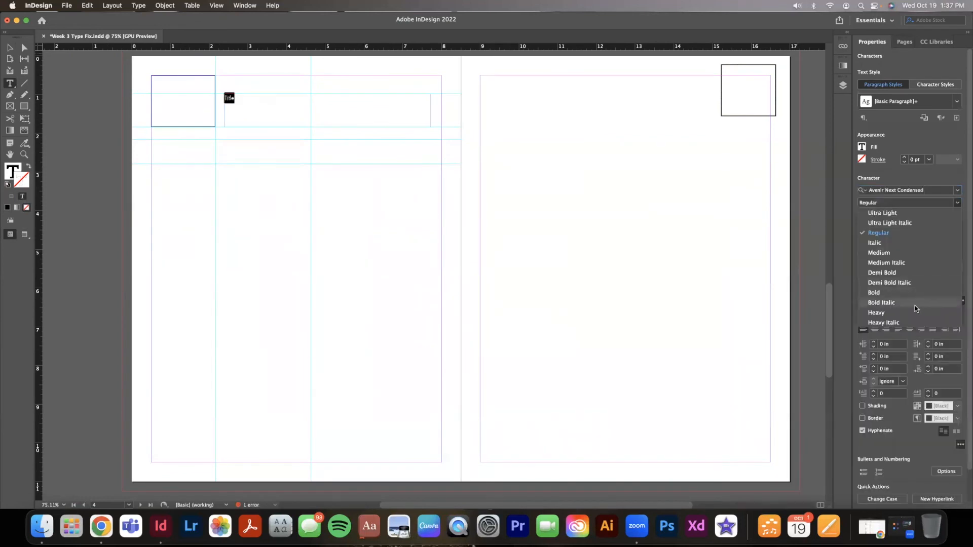
{"action": "left_click", "coordinate": [915, 313]}
{"action": "left_click", "coordinate": [901, 215]}
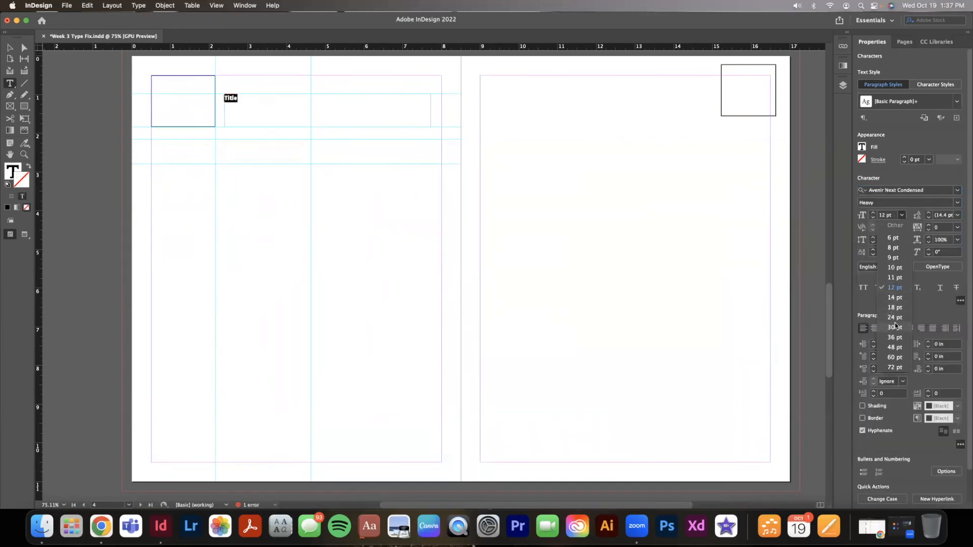
{"action": "left_click", "coordinate": [895, 337]}
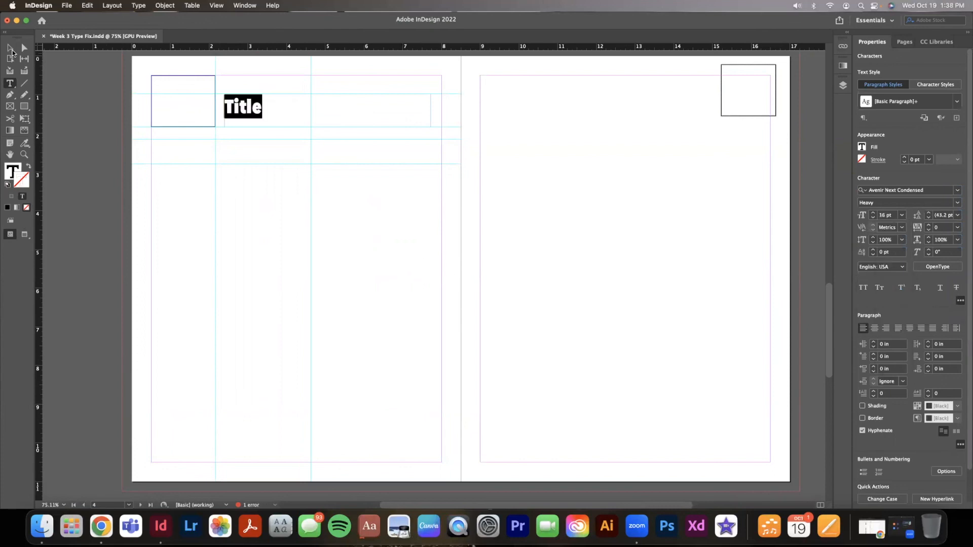
- Scale the title frame and its text to about 1.74 in wide and 1.12 in tall, with its top edge lowered to the 1 in guide
{"action": "left_click", "coordinate": [10, 49]}
{"action": "left_click_drag", "start_coordinate": [430, 126], "coordinate": [282, 130]}
{"action": "left_click_drag", "start_coordinate": [286, 92], "coordinate": [292, 87]}
{"action": "key", "text": "Down"}
{"action": "key", "text": "Down"}
{"action": "key", "text": "Down"}
{"action": "key", "text": "Down"}
{"action": "key", "text": "Down"}
{"action": "key", "text": "Down"}
{"action": "key", "text": "Down"}
{"action": "key", "text": "Down"}
{"action": "key", "text": "Down"}
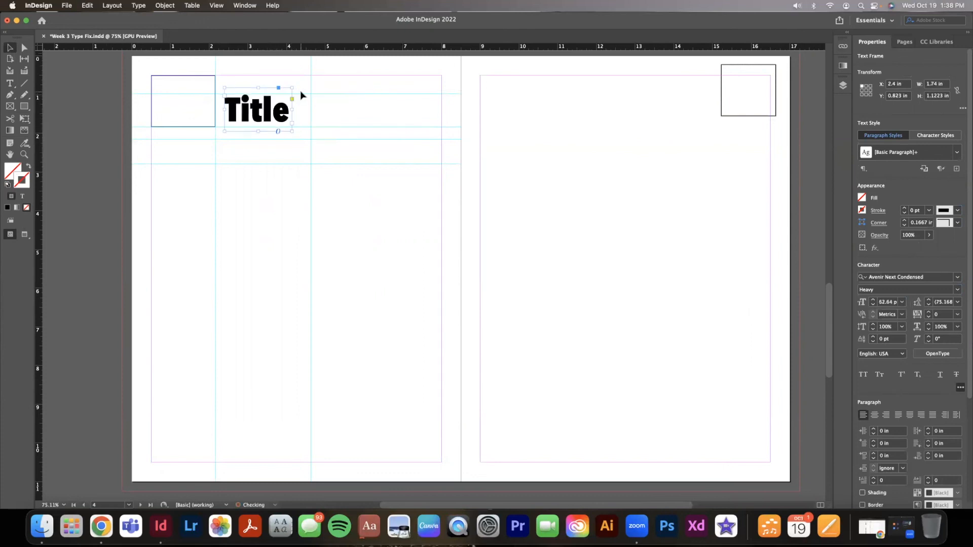
{"action": "key", "text": "Down"}
{"action": "key", "text": "Down"}
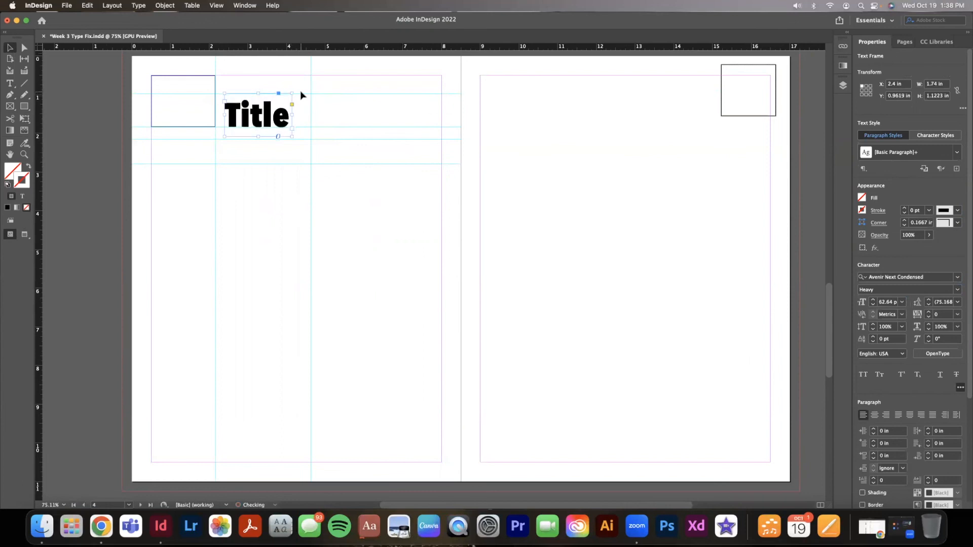
{"action": "left_click", "coordinate": [113, 156]}
- Add a text frame about 4.9 in wide and 0.24 in tall under the title, reading "Tagline or more information." in Avenir Book
{"action": "left_click", "coordinate": [9, 84]}
{"action": "left_click_drag", "start_coordinate": [409, 136], "coordinate": [219, 131]}
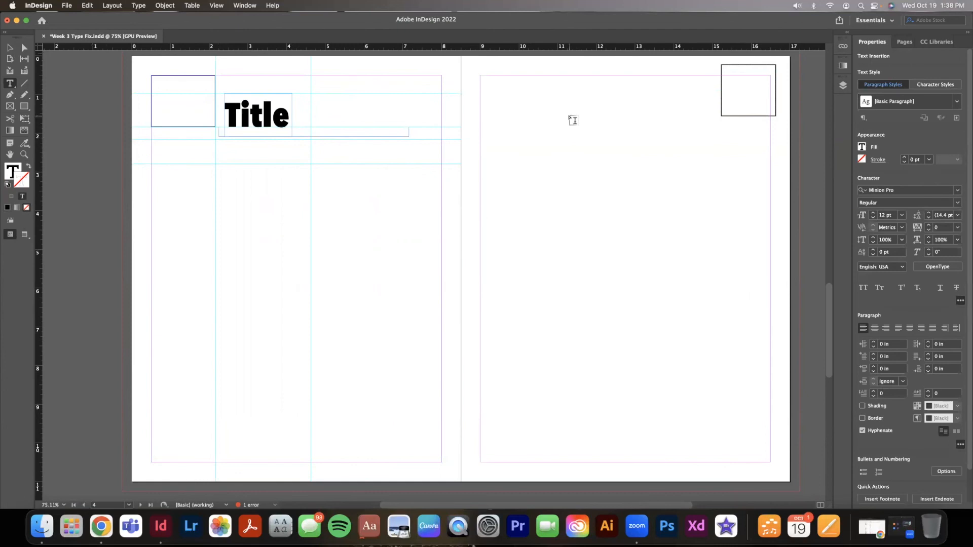
{"action": "type", "text": "Tagline or more information."}
{"action": "key", "text": "super+a"}
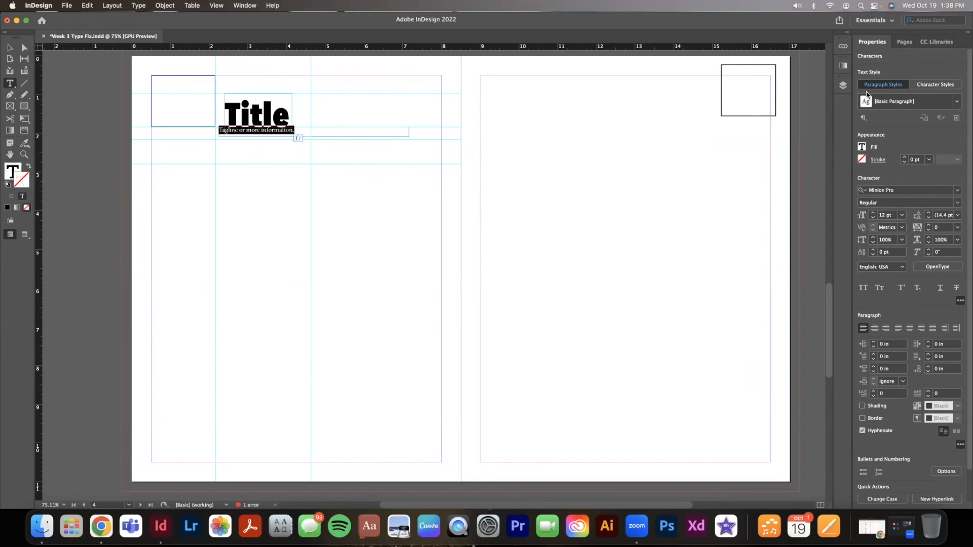
{"action": "left_click", "coordinate": [957, 190]}
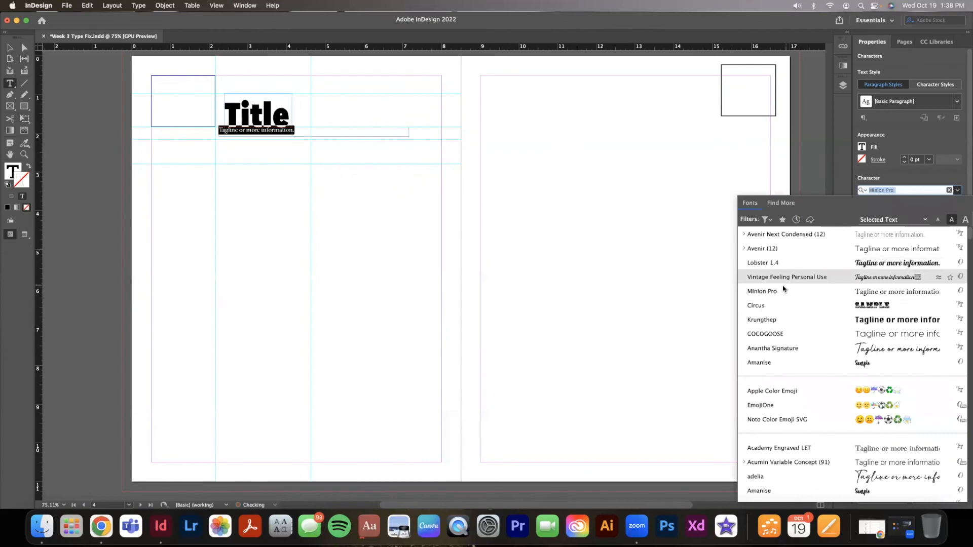
{"action": "left_click", "coordinate": [781, 248]}
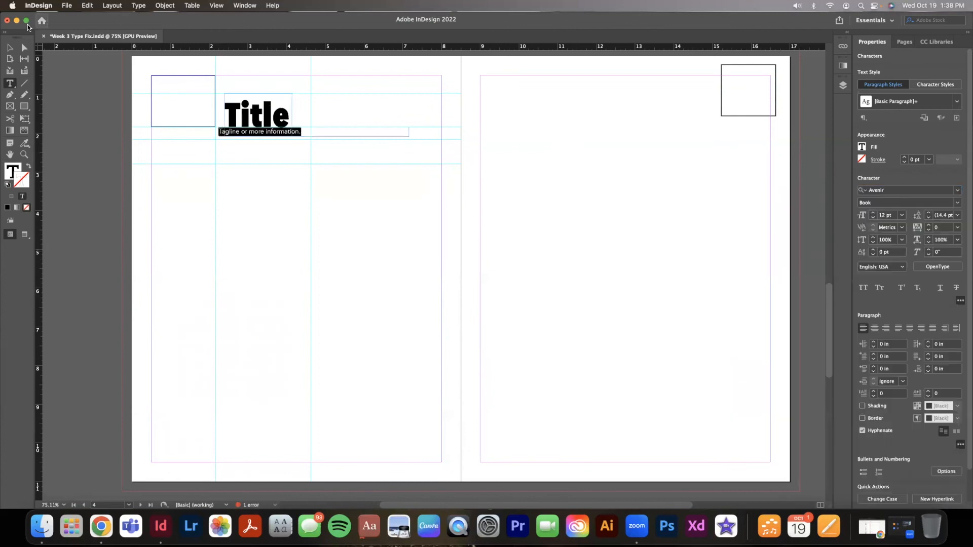
- Align the tagline frame with the title's left edge at X 2.4 in and nudge it down to Y about 1.87 in
{"action": "left_click", "coordinate": [8, 47]}
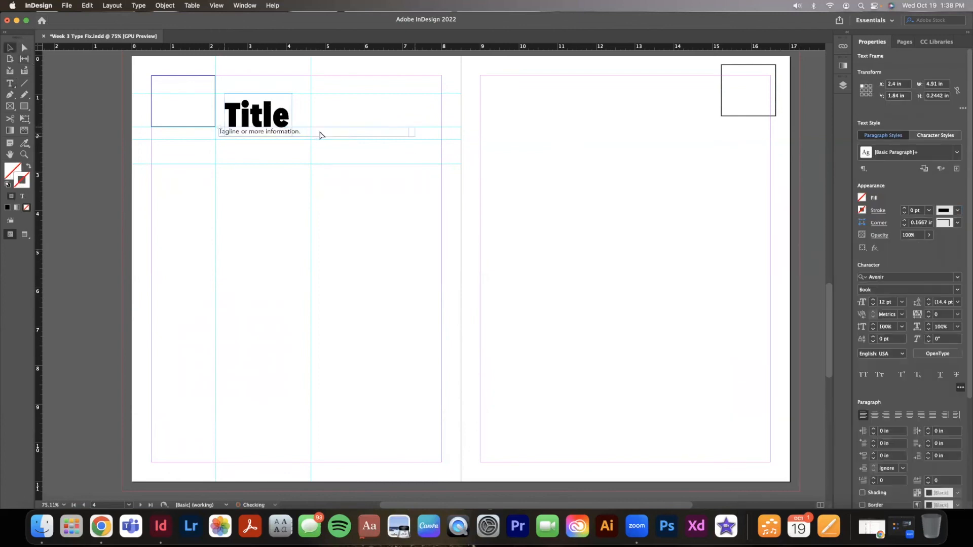
{"action": "key", "text": "Down"}
{"action": "key", "text": "Down"}
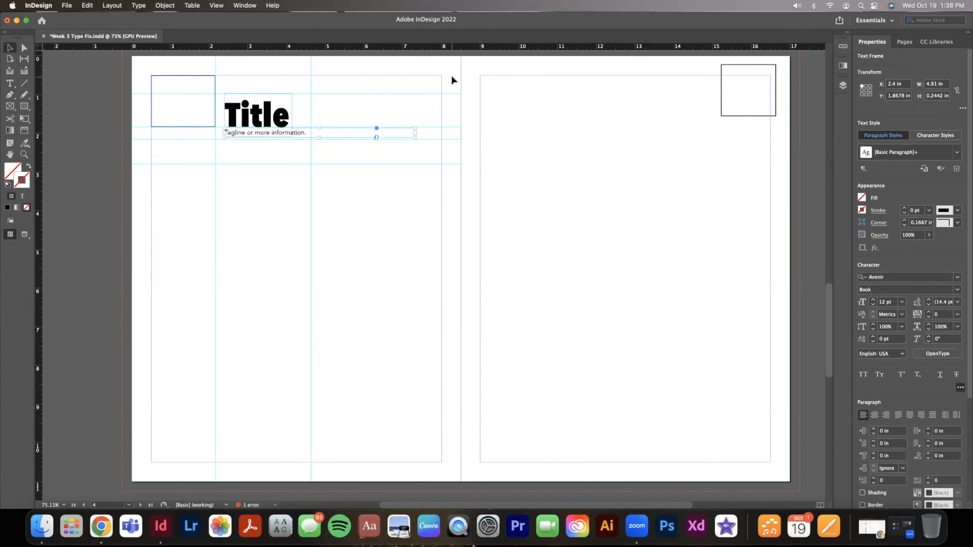
{"action": "left_click", "coordinate": [124, 141]}
- Copy the first threaded text column from page 2 and paste it onto page 4 below the tagline
{"action": "scroll", "coordinate": [125, 143], "scroll_direction": "up", "scroll_amount": 5}
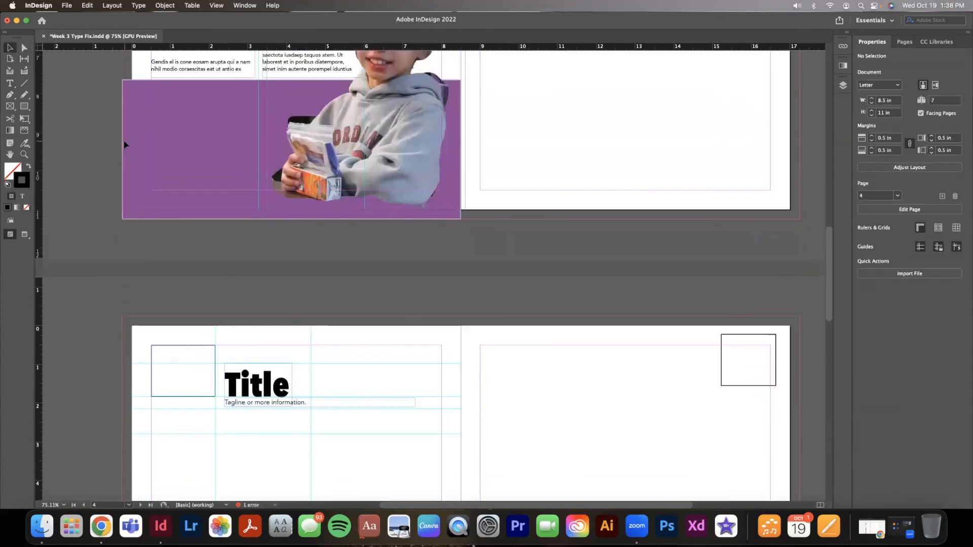
{"action": "scroll", "coordinate": [124, 143], "scroll_direction": "up", "scroll_amount": 2}
{"action": "left_click", "coordinate": [188, 94]}
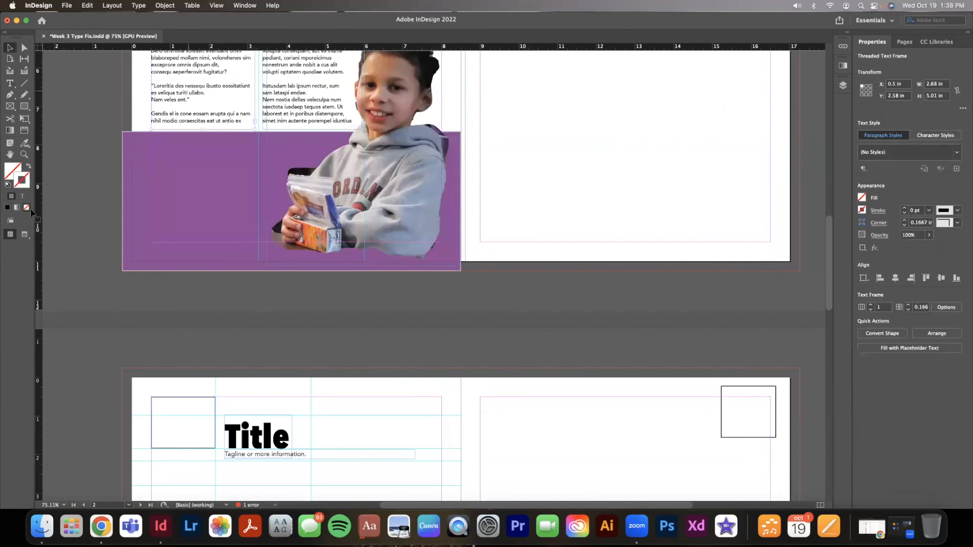
{"action": "scroll", "coordinate": [67, 233], "scroll_direction": "down", "scroll_amount": 6}
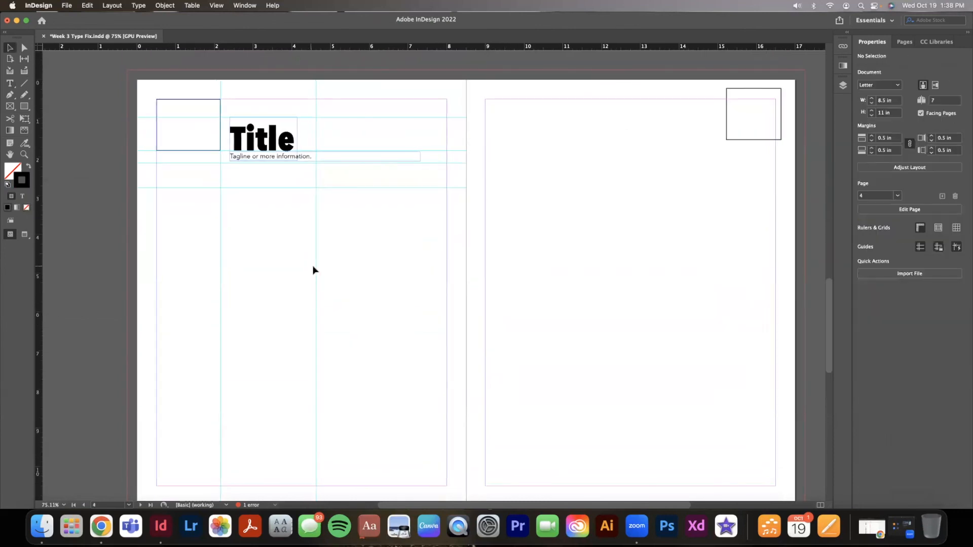
{"action": "key", "text": "super+v"}
{"action": "left_click_drag", "start_coordinate": [373, 240], "coordinate": [252, 237]}
- Resize the pasted text column to about 2.8 in wide and 4.6 in tall, starting at the 2.1 in and 2.8 in guides
{"action": "left_click", "coordinate": [469, 308]}
{"action": "left_click", "coordinate": [270, 347]}
{"action": "mouse_move", "coordinate": [324, 284]}
{"action": "left_mouse_down"}
{"action": "mouse_move", "coordinate": [447, 270]}
{"action": "mouse_move", "coordinate": [330, 283]}
{"action": "left_mouse_up"}
{"action": "left_click", "coordinate": [610, 288]}
{"action": "left_click", "coordinate": [448, 284]}
{"action": "left_click_drag", "start_coordinate": [275, 381], "coordinate": [274, 367]}
{"action": "left_click", "coordinate": [383, 292]}
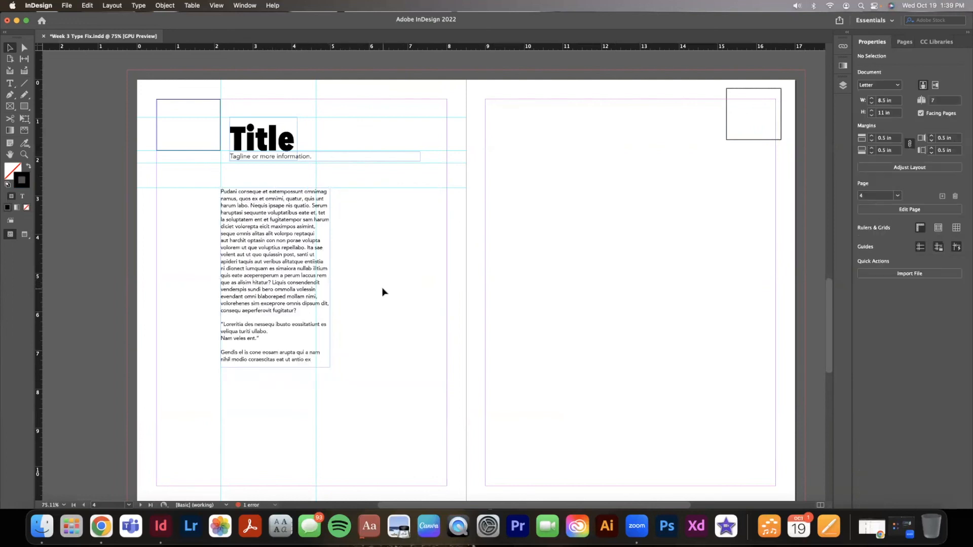
- Shift the body text column over to line up with the title's left edge and check the spread in Preview mode
{"action": "key", "text": "w"}
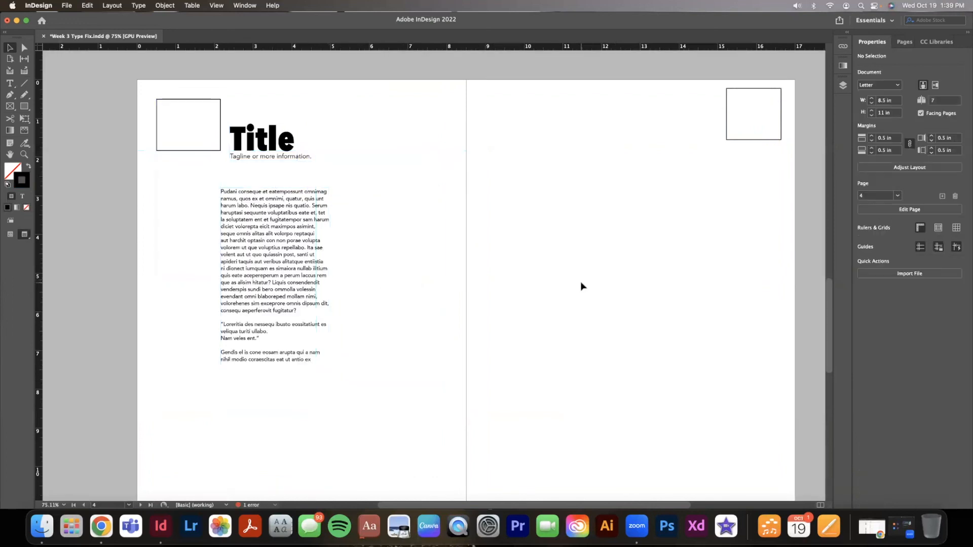
{"action": "key", "text": "w"}
{"action": "left_click_drag", "start_coordinate": [318, 271], "coordinate": [329, 270]}
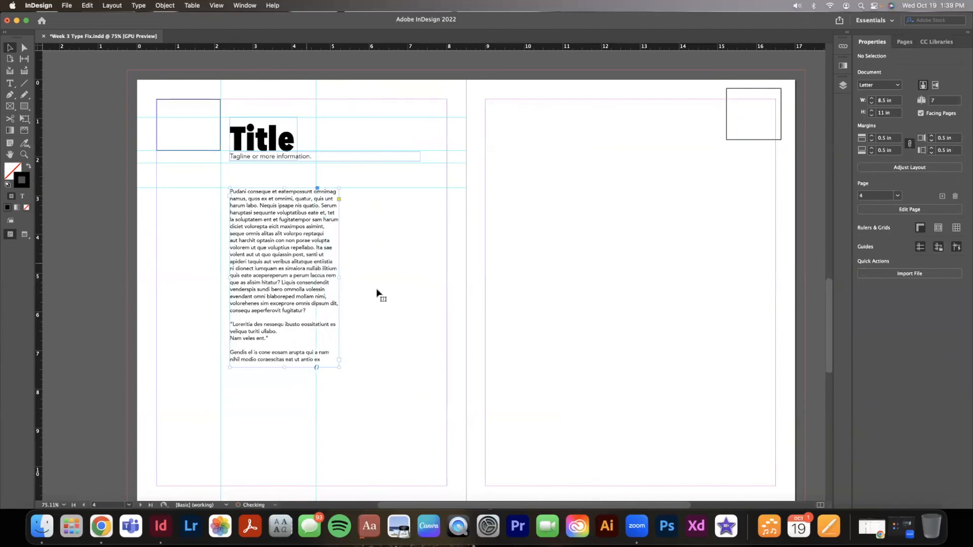
{"action": "key", "text": "w"}
{"action": "left_click", "coordinate": [474, 302]}
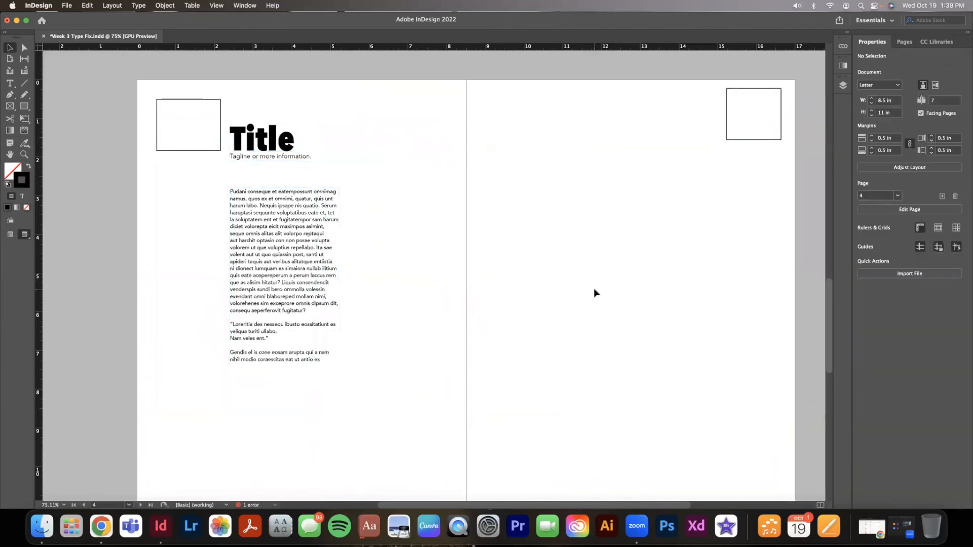
{"action": "key", "text": "w"}
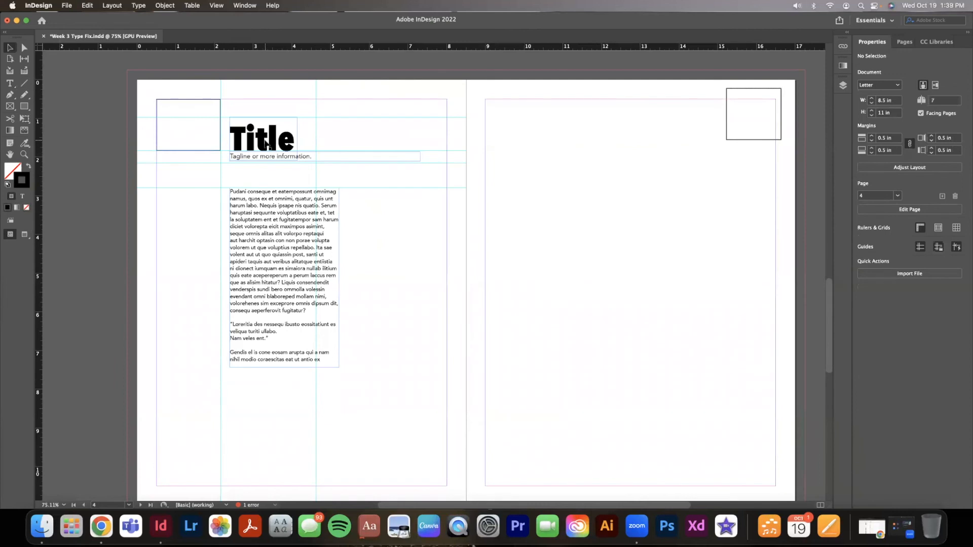
- Nudge the tagline frame slightly farther below the title and preview the spread without guides
{"action": "left_click", "coordinate": [269, 161]}
{"action": "key", "text": "Down"}
{"action": "key", "text": "Down"}
{"action": "key", "text": "Down"}
{"action": "left_click", "coordinate": [511, 328]}
{"action": "key", "text": "w"}
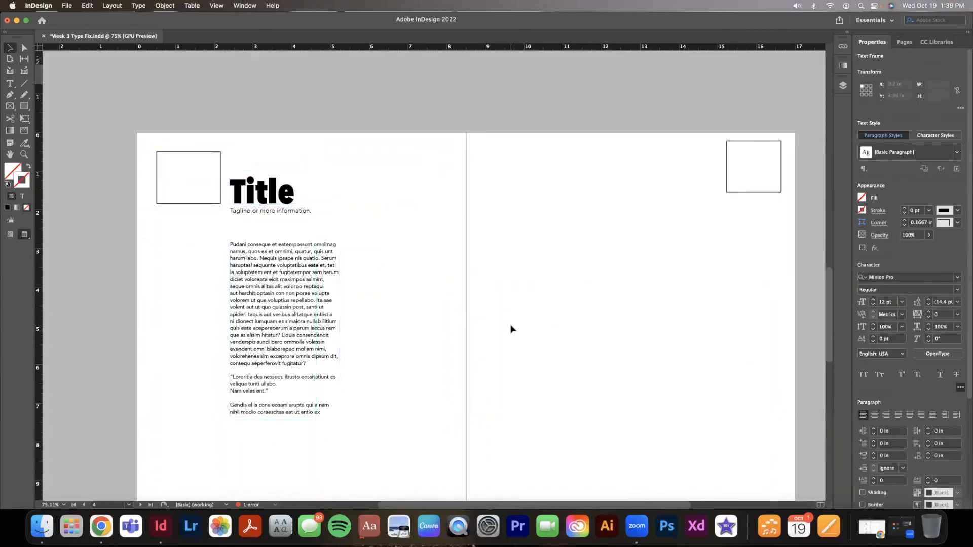
{"action": "scroll", "coordinate": [511, 329], "scroll_direction": "down", "scroll_amount": 1}
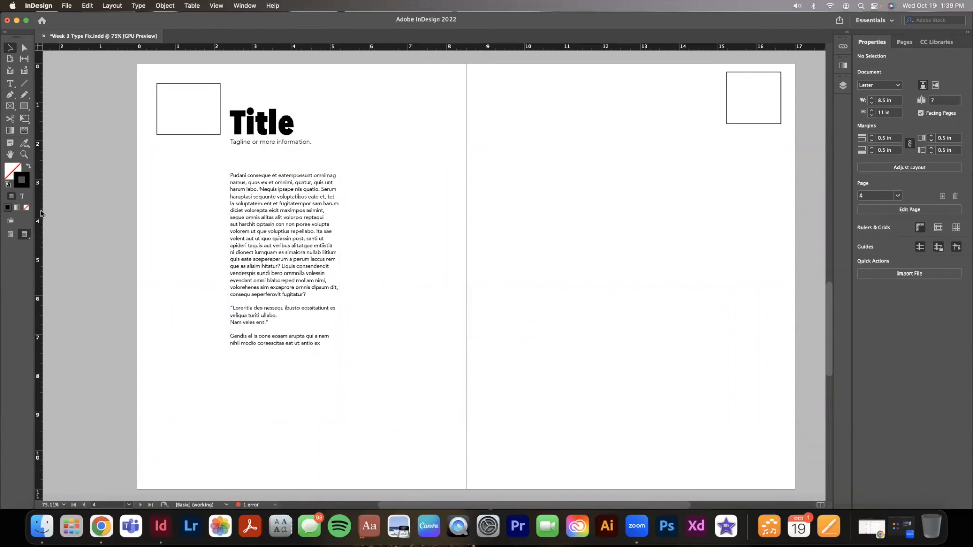
- Draw a rectangle about 1.66 in wide and 5.29 in tall between the margin and the body column, filled black with no stroke
{"action": "key", "text": "w"}
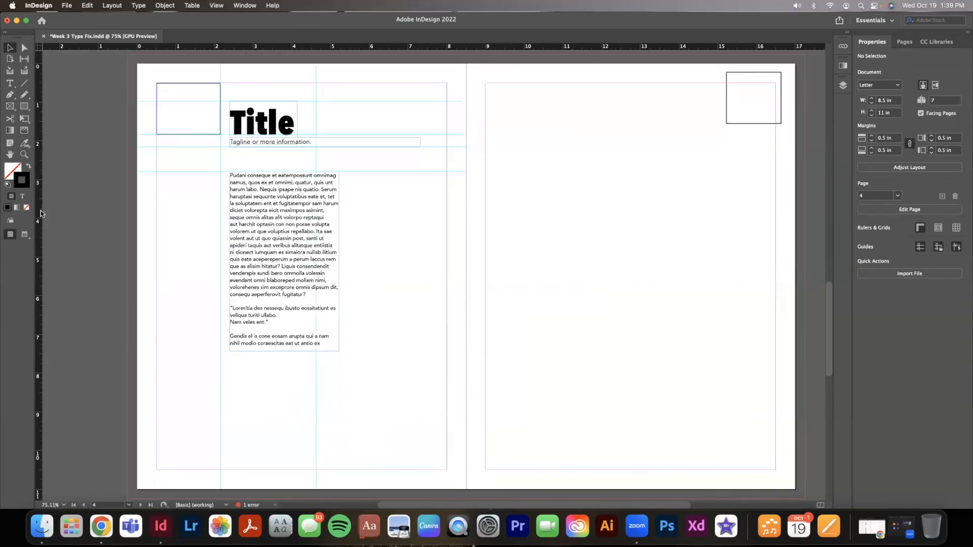
{"action": "left_click", "coordinate": [23, 106]}
{"action": "left_click_drag", "start_coordinate": [156, 147], "coordinate": [220, 351]}
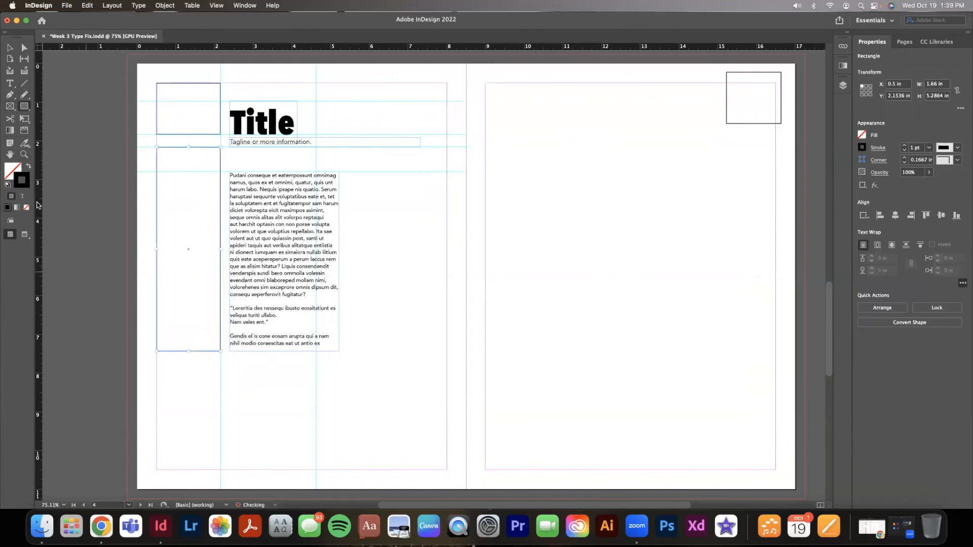
{"action": "left_click", "coordinate": [28, 166]}
{"action": "left_click", "coordinate": [8, 46]}
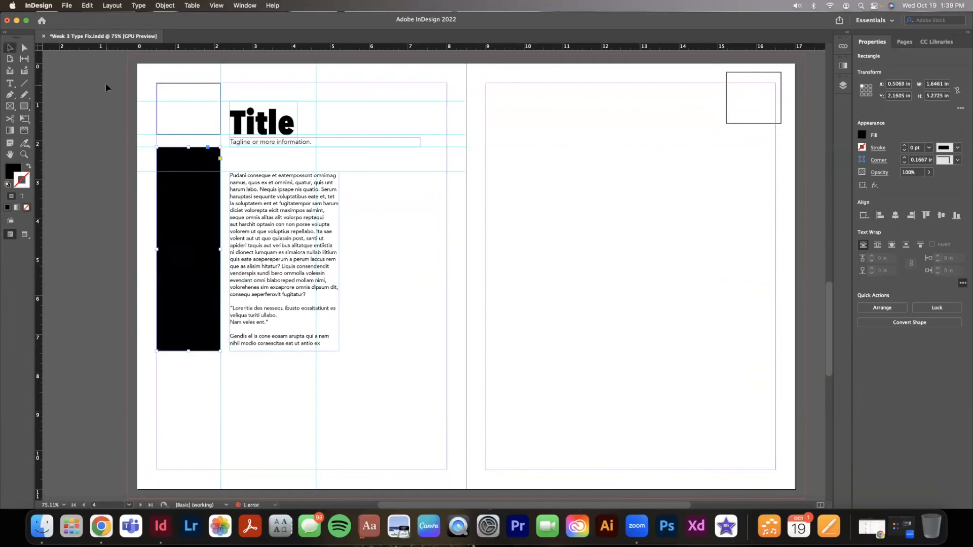
{"action": "left_click", "coordinate": [105, 84]}
- Preview the 4-5 spread and examine its page thumbnails, the body text's formatting and the black rectangle's properties
{"action": "key", "text": "w"}
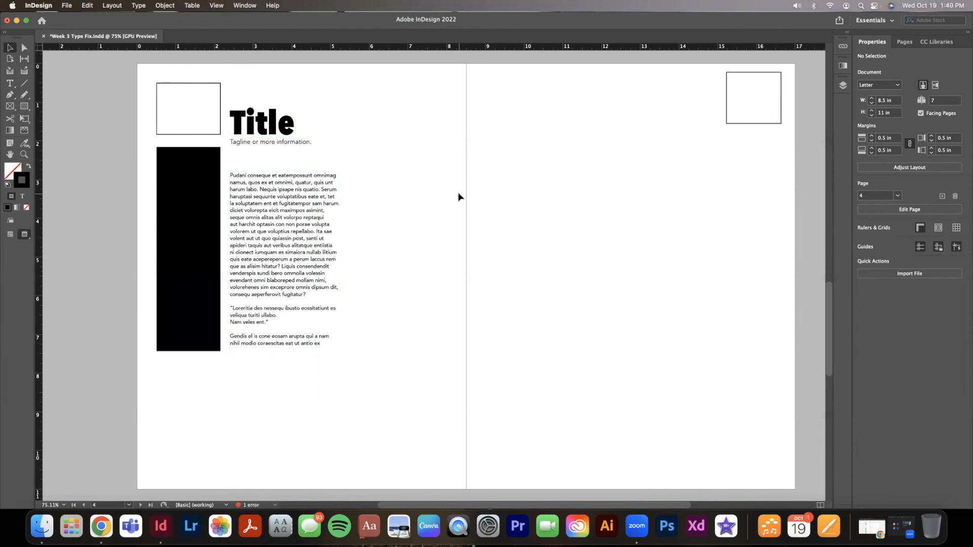
{"action": "left_click", "coordinate": [905, 43]}
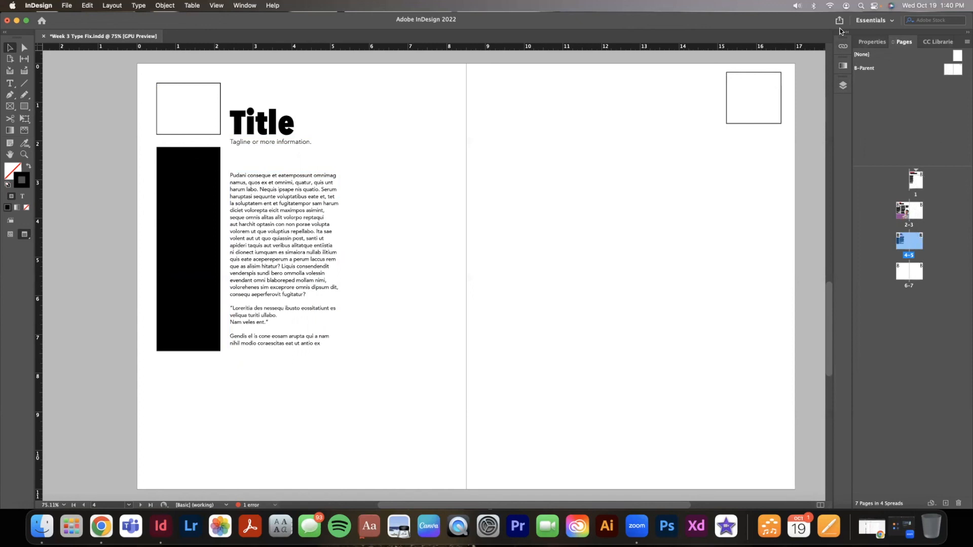
{"action": "left_click", "coordinate": [872, 42]}
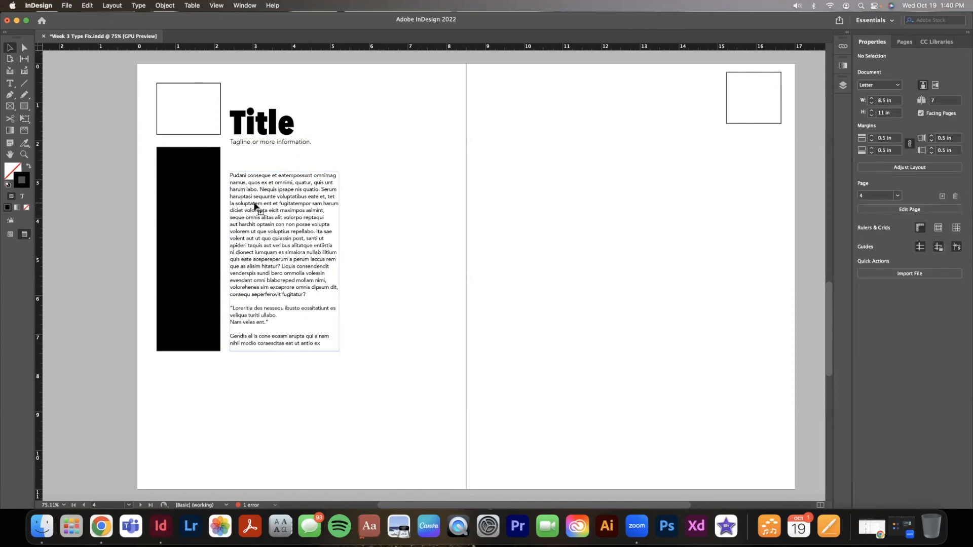
{"action": "triple_click", "coordinate": [254, 205]}
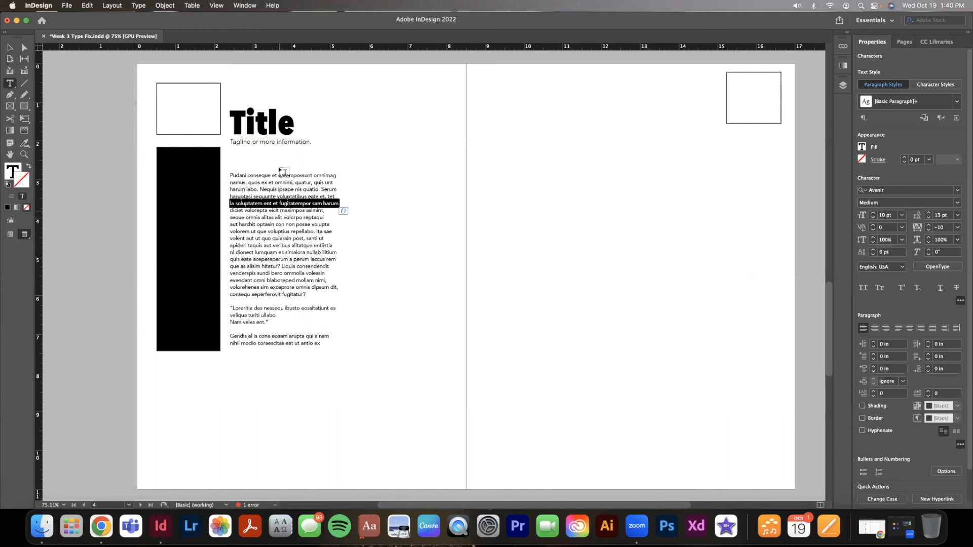
{"action": "left_click", "coordinate": [10, 47]}
{"action": "left_click", "coordinate": [163, 183]}
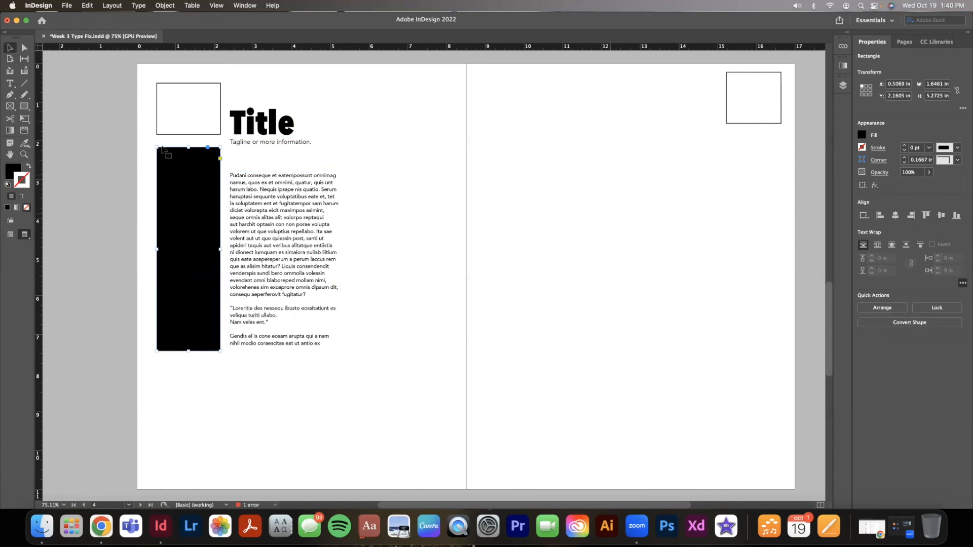
{"action": "left_click", "coordinate": [520, 100]}
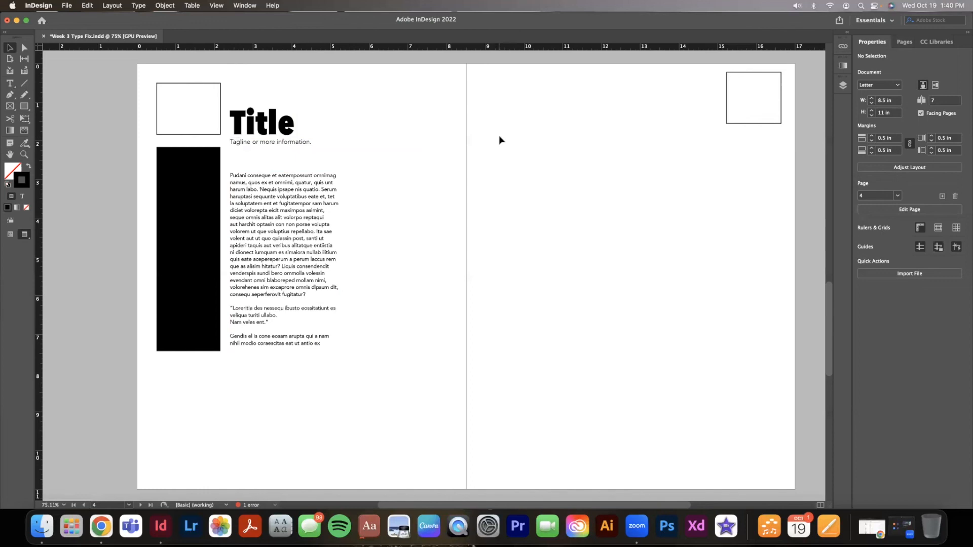
{"action": "scroll", "coordinate": [500, 140], "scroll_direction": "right", "scroll_amount": 2}
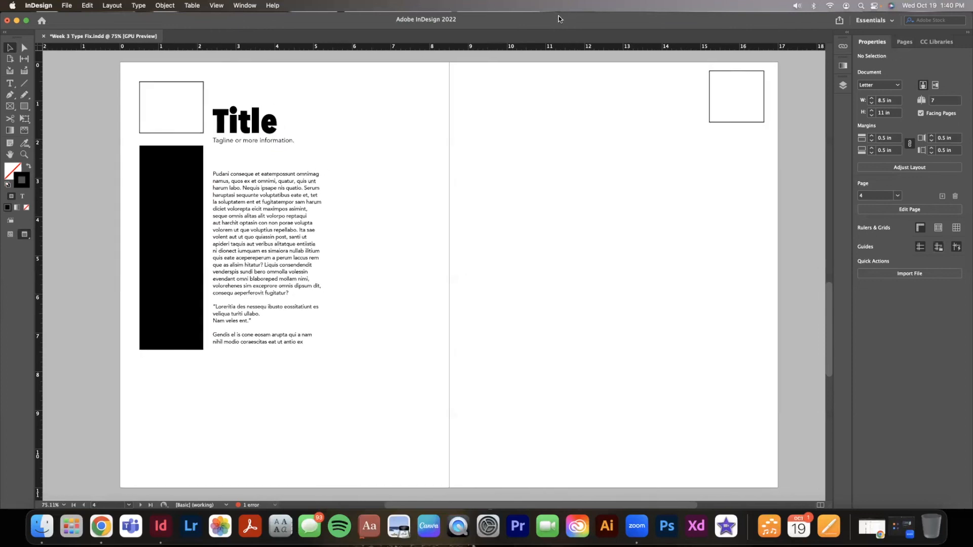